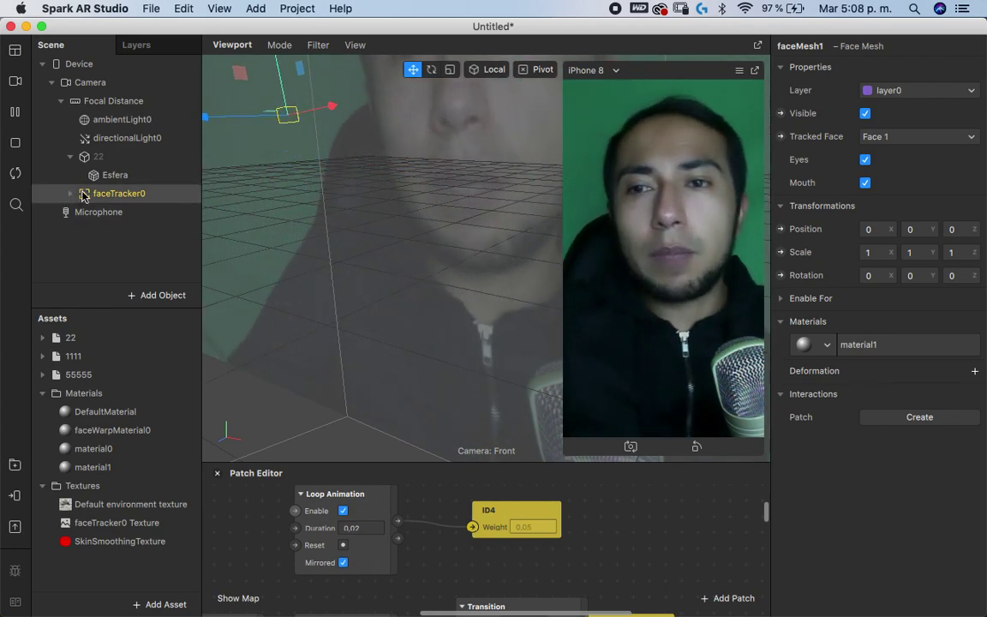
Make the 3D object 22 visible in the scene and frame it in the viewport
{"action": "left_click", "coordinate": [99, 157]}
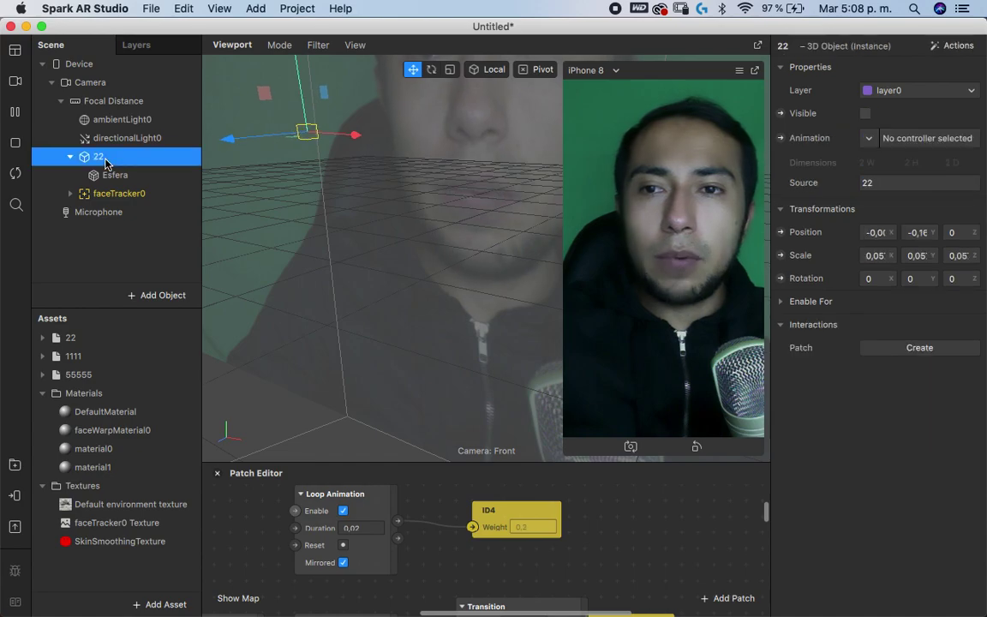
{"action": "left_click", "coordinate": [868, 114]}
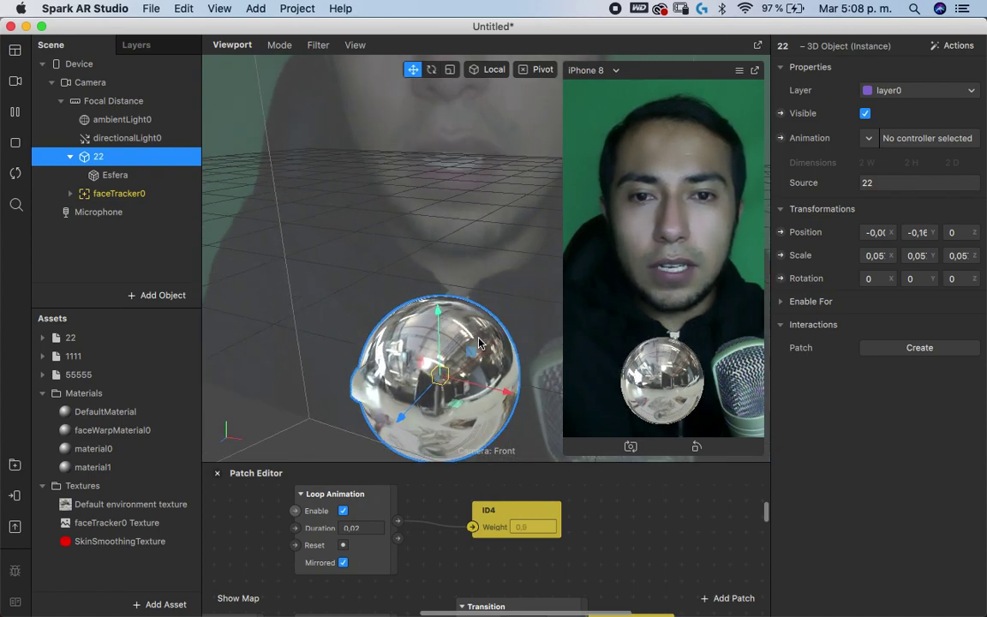
{"action": "scroll", "coordinate": [493, 284], "scroll_direction": "up", "scroll_amount": 3}
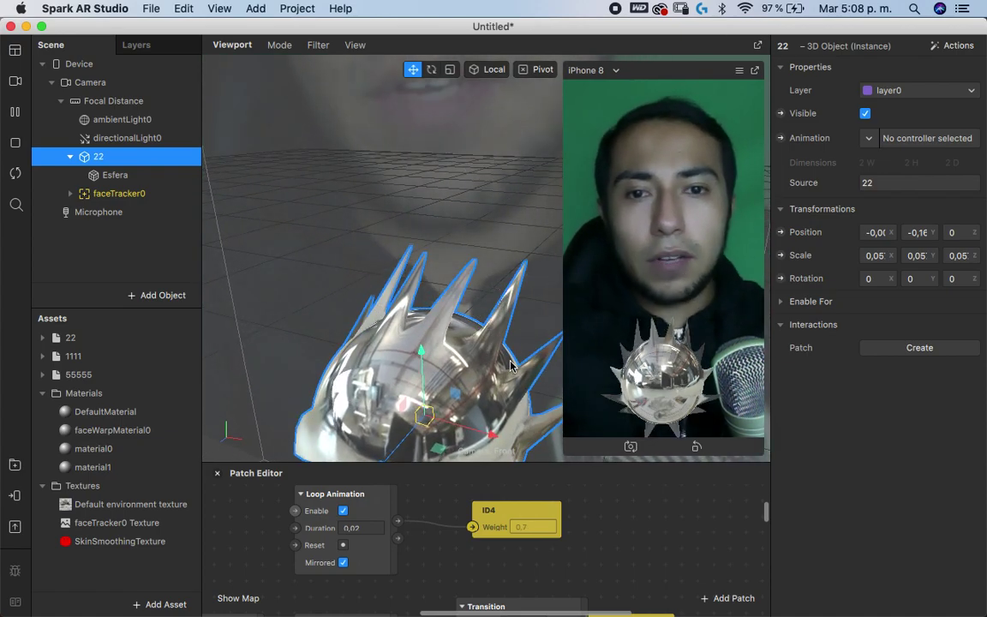
{"action": "key", "text": "f"}
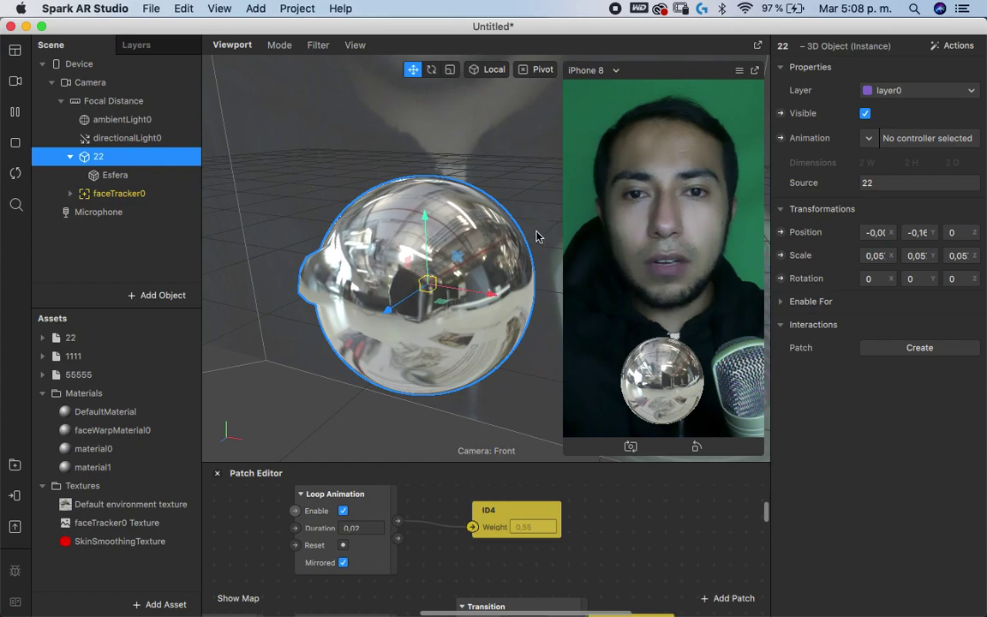
Inspect the deformation settings of the Esfera mesh inside object 22
{"action": "left_click", "coordinate": [110, 175]}
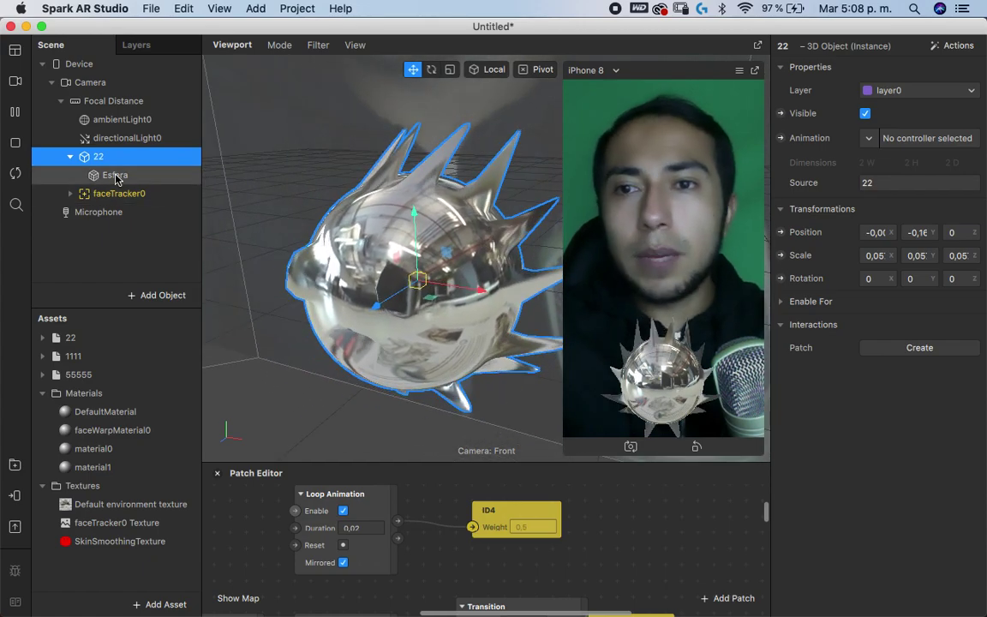
{"action": "left_click", "coordinate": [103, 159]}
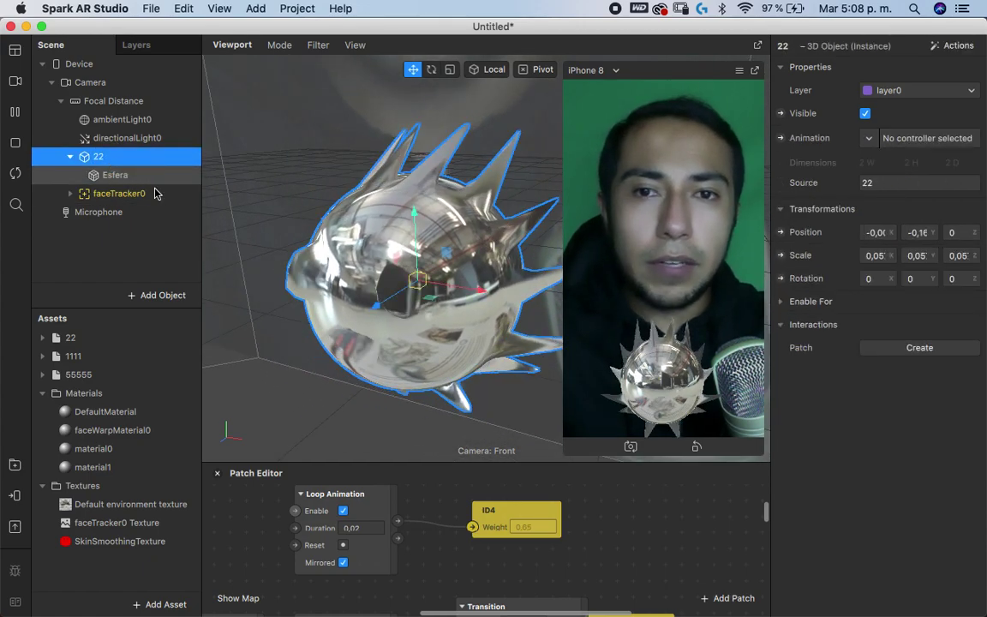
{"action": "left_click", "coordinate": [129, 176]}
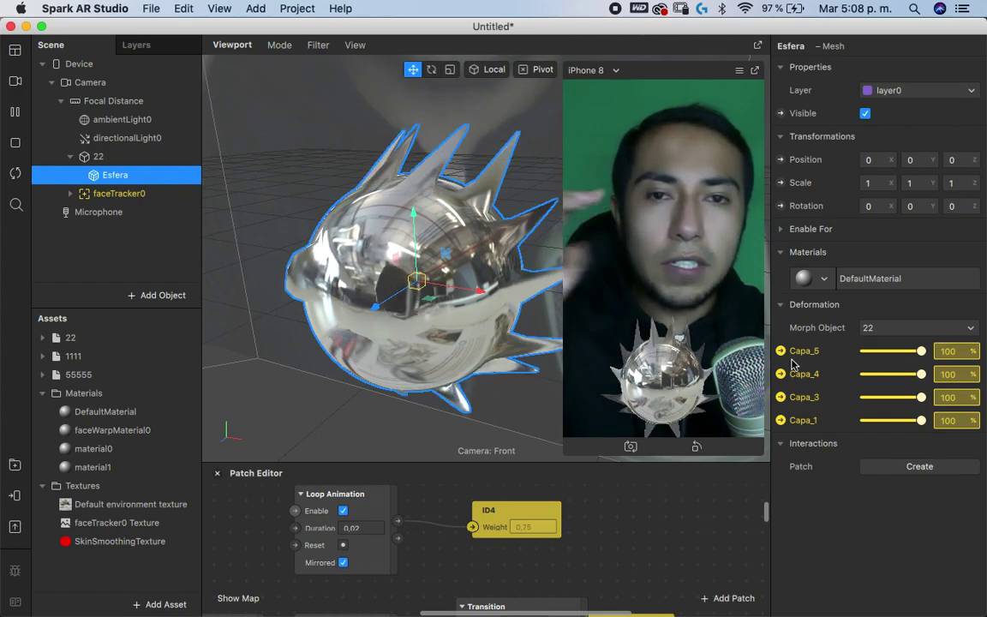
{"action": "left_click", "coordinate": [143, 156]}
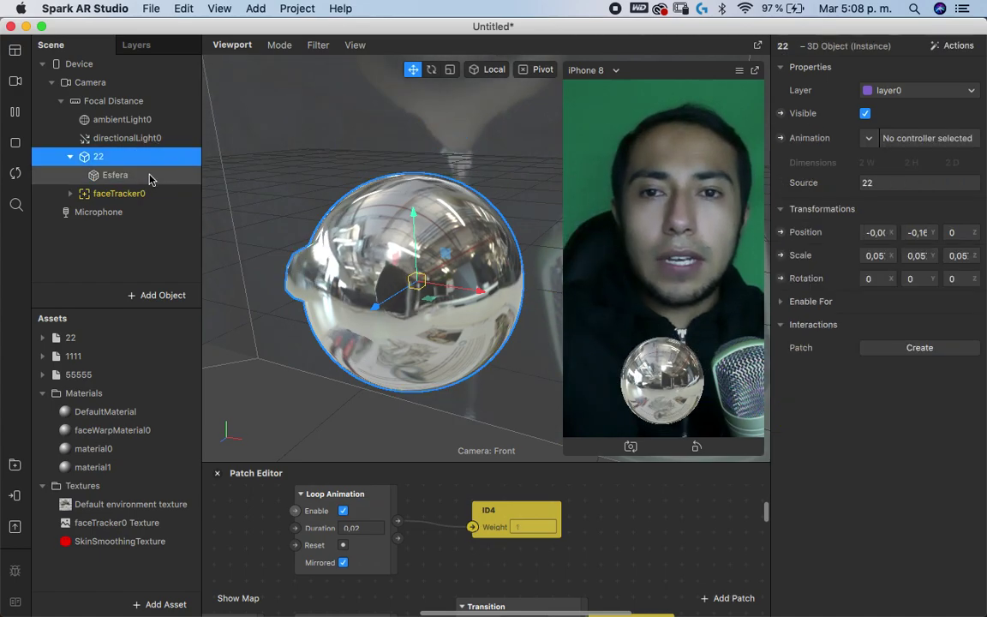
Make faceMesh0 under faceTracker0 visible
{"action": "left_click", "coordinate": [69, 196]}
{"action": "left_click", "coordinate": [123, 212]}
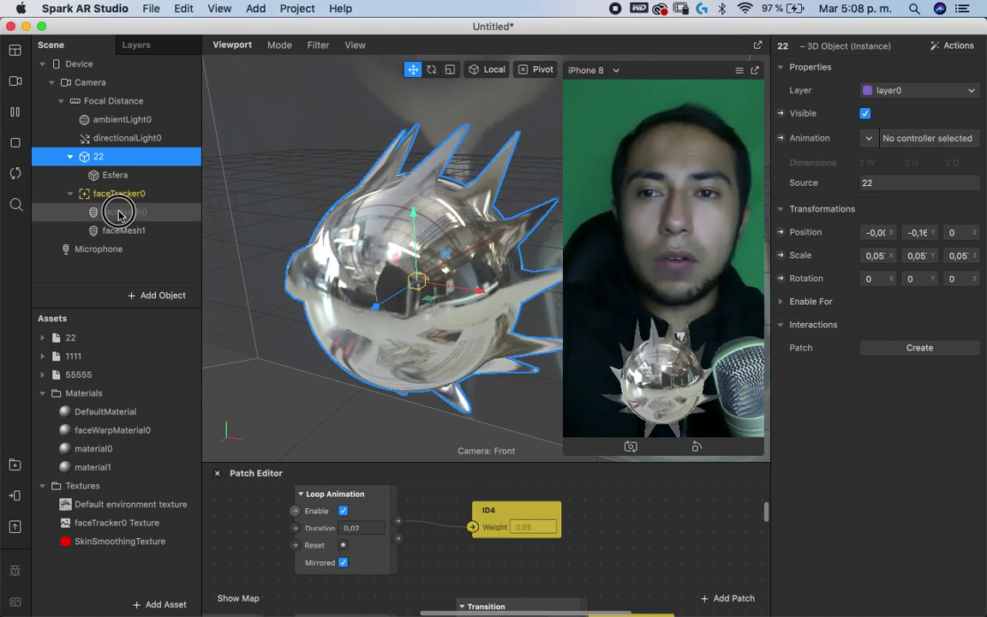
{"action": "left_click", "coordinate": [866, 113]}
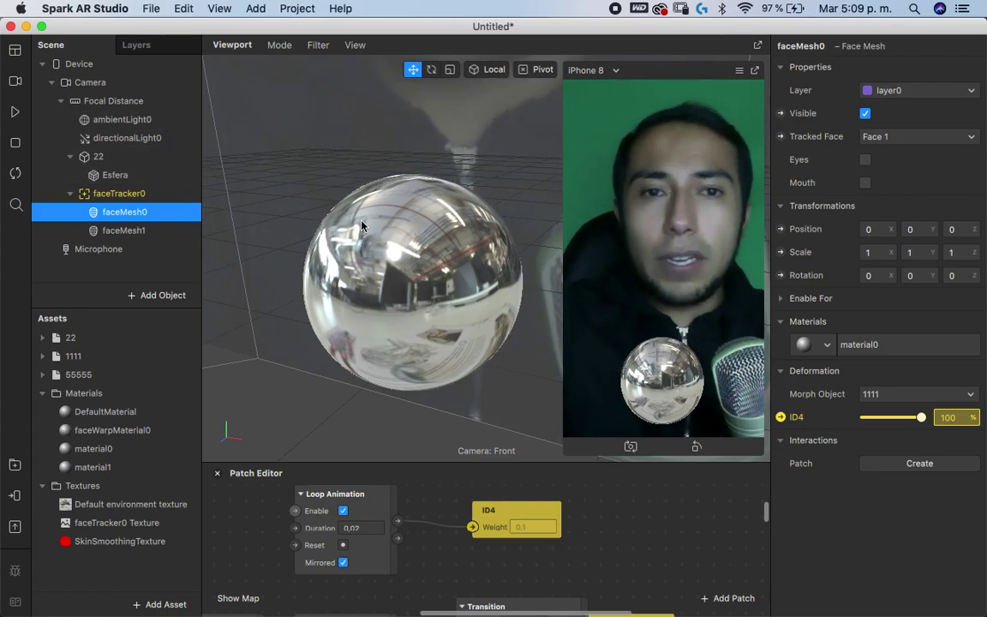
Create a new blank project and maximize its window
{"action": "key", "text": "ctrl+Up"}
{"action": "left_click", "coordinate": [359, 289]}
{"action": "left_click", "coordinate": [151, 10]}
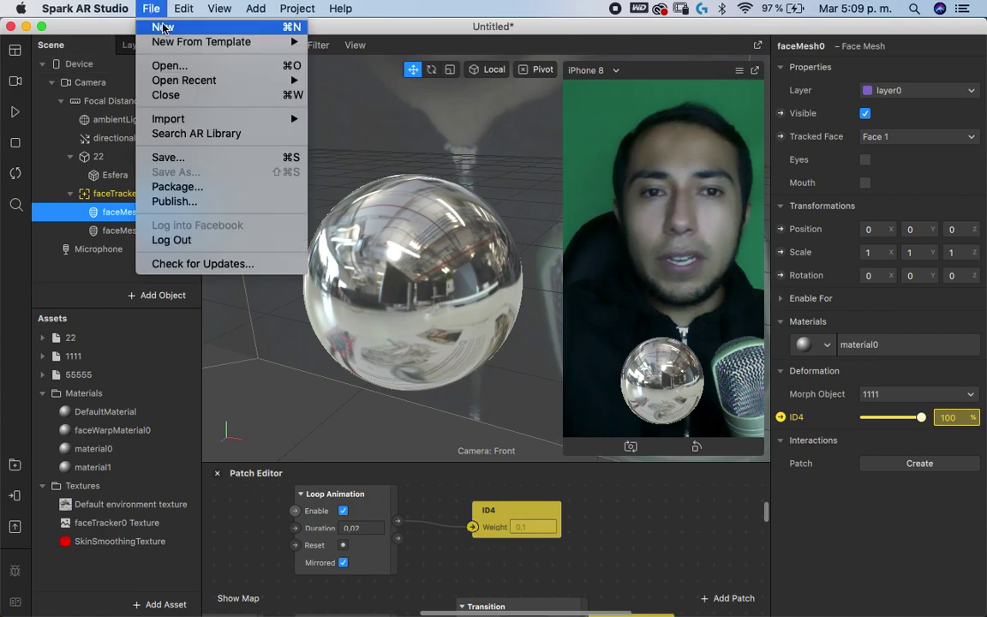
{"action": "left_click", "coordinate": [310, 169]}
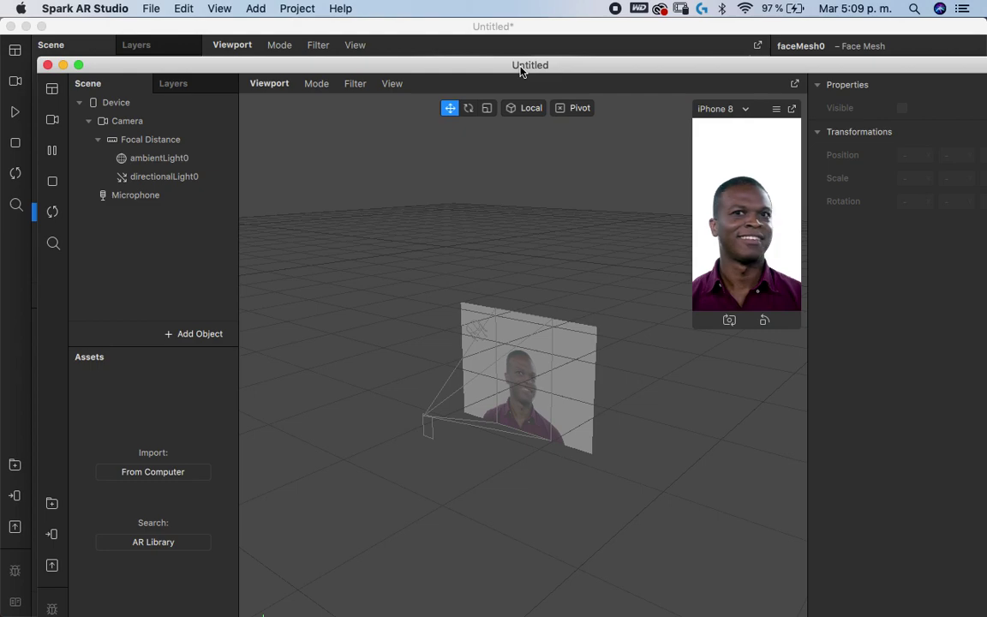
{"action": "double_click", "coordinate": [520, 68]}
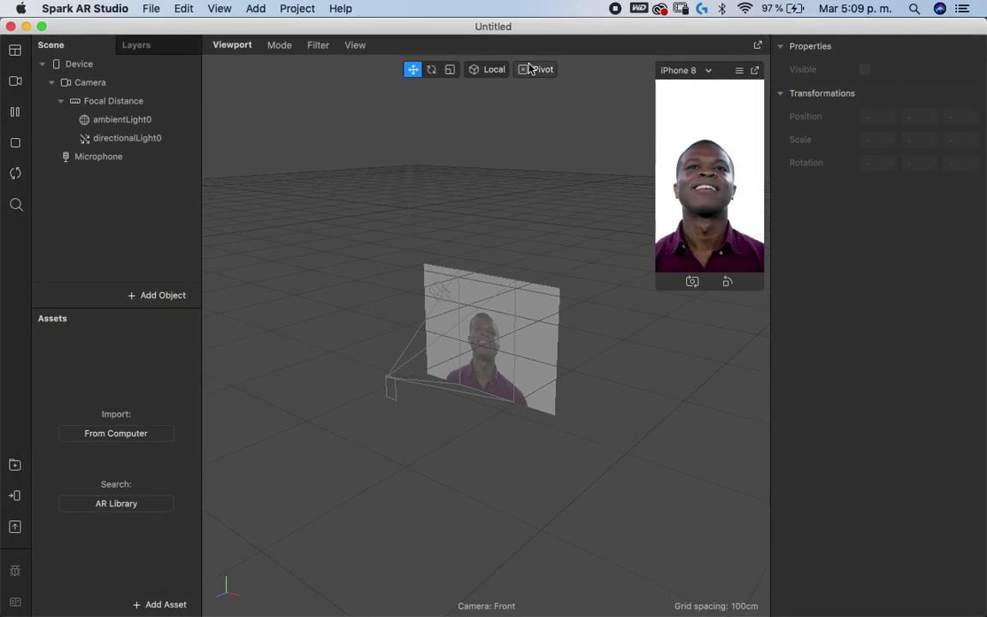
Use the integrated FaceTime HD camera as the preview source in an enlarged iPhone 8 simulator, and pause the simulation
{"action": "left_click", "coordinate": [15, 80]}
{"action": "left_click", "coordinate": [156, 107]}
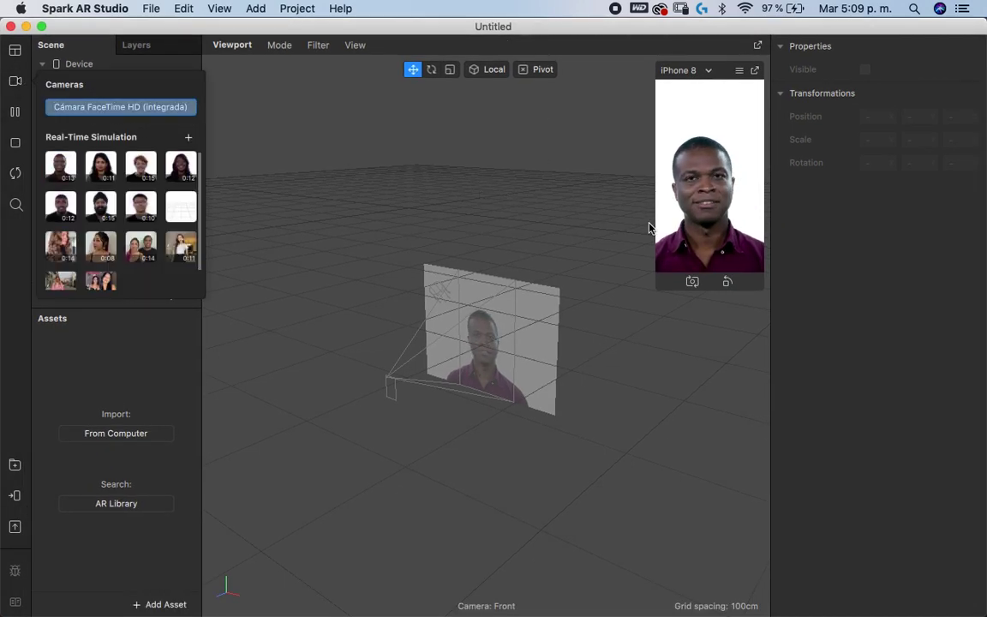
{"action": "left_click", "coordinate": [660, 291]}
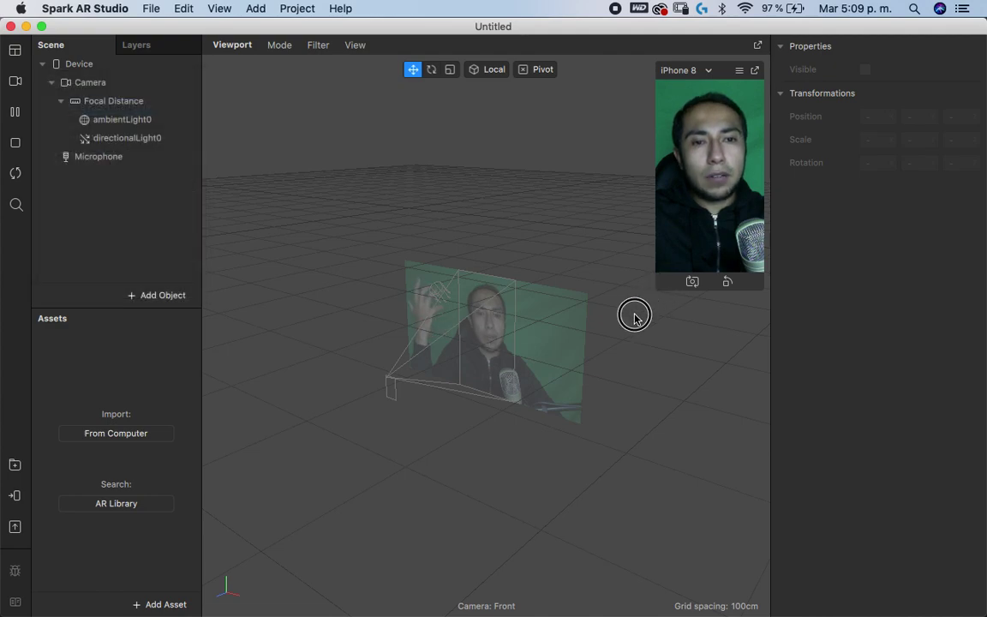
{"action": "left_click_drag", "start_coordinate": [656, 290], "coordinate": [568, 450]}
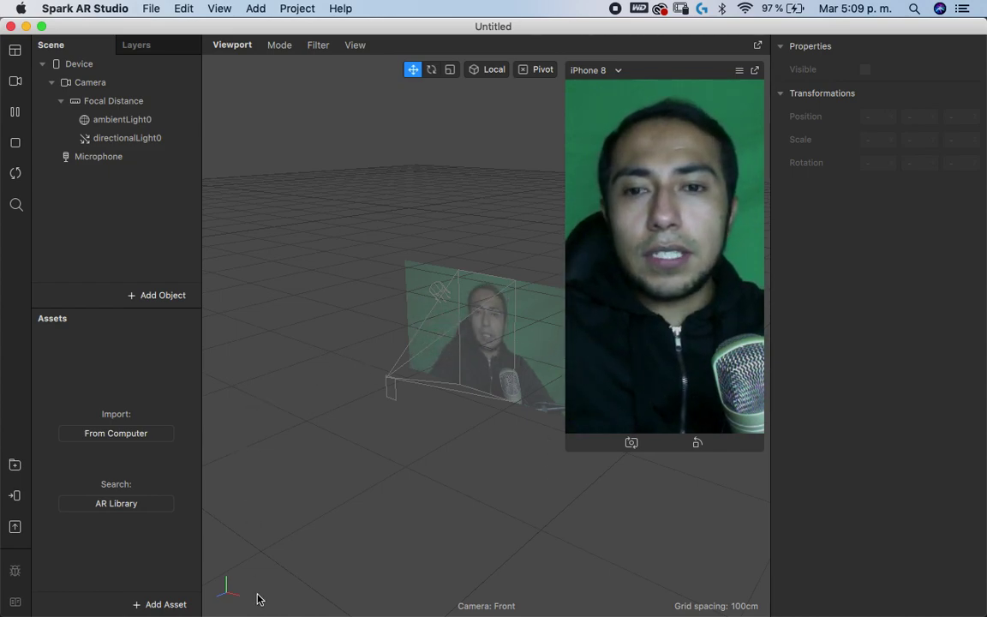
{"action": "left_click", "coordinate": [14, 112]}
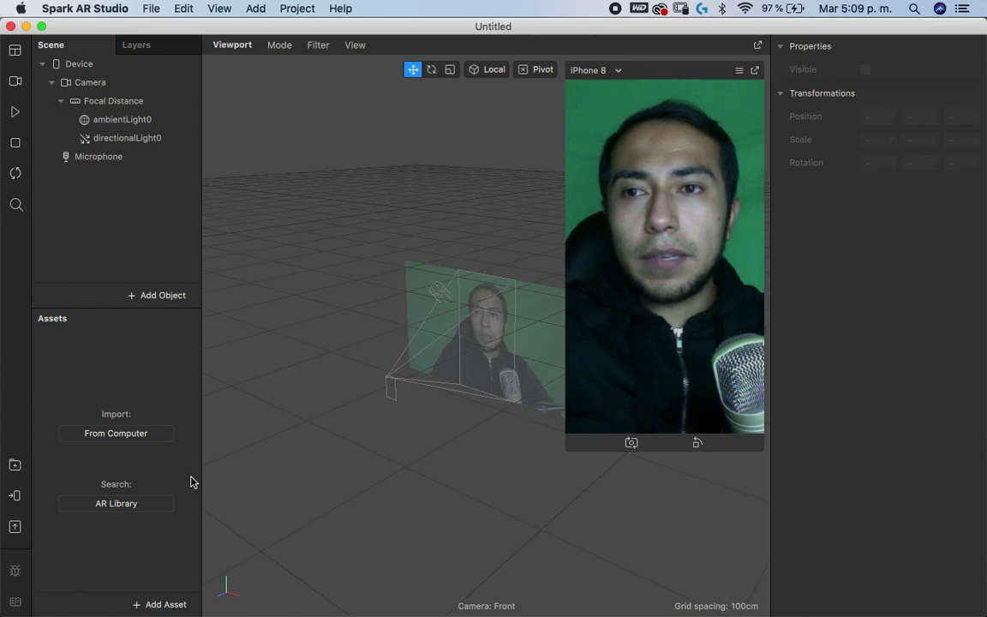
Switch to Cinema 4D and start a new empty project separate from the sphere example
{"action": "left_click", "coordinate": [216, 570]}
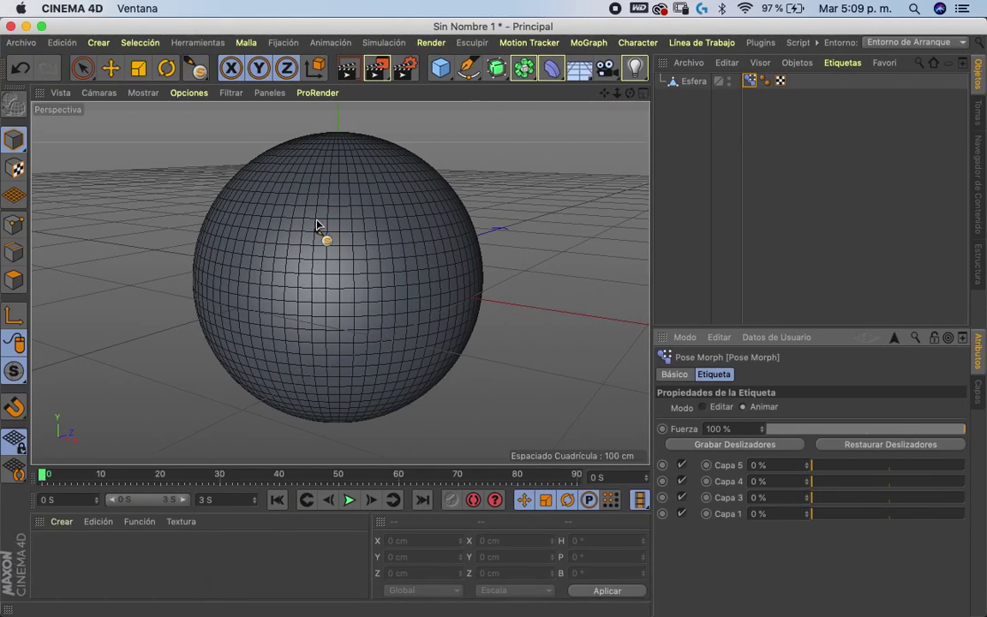
{"action": "left_click", "coordinate": [694, 81]}
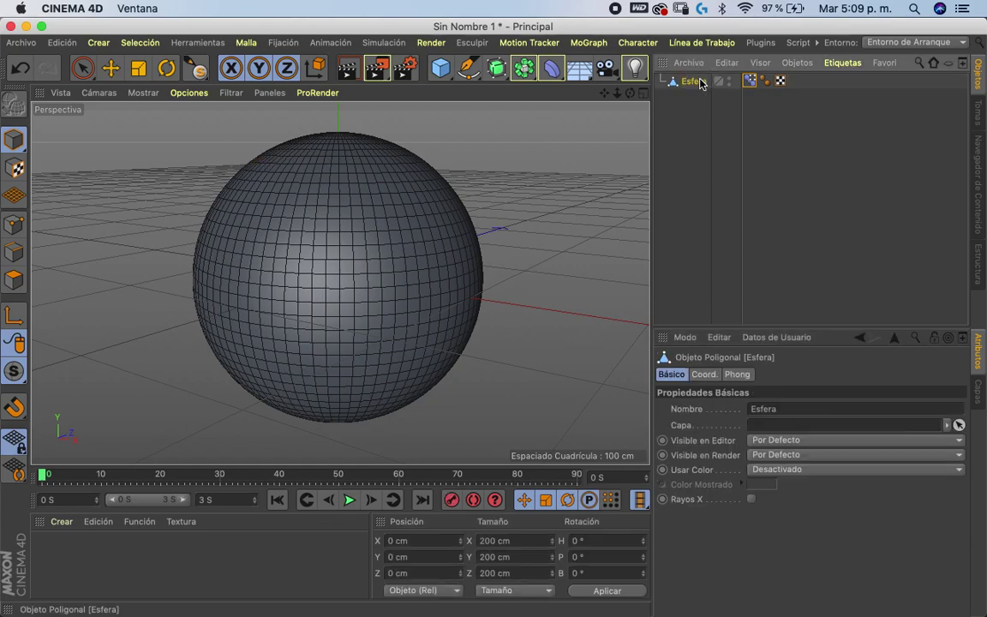
{"action": "left_click", "coordinate": [749, 82]}
{"action": "left_click", "coordinate": [21, 42]}
{"action": "left_click", "coordinate": [47, 64]}
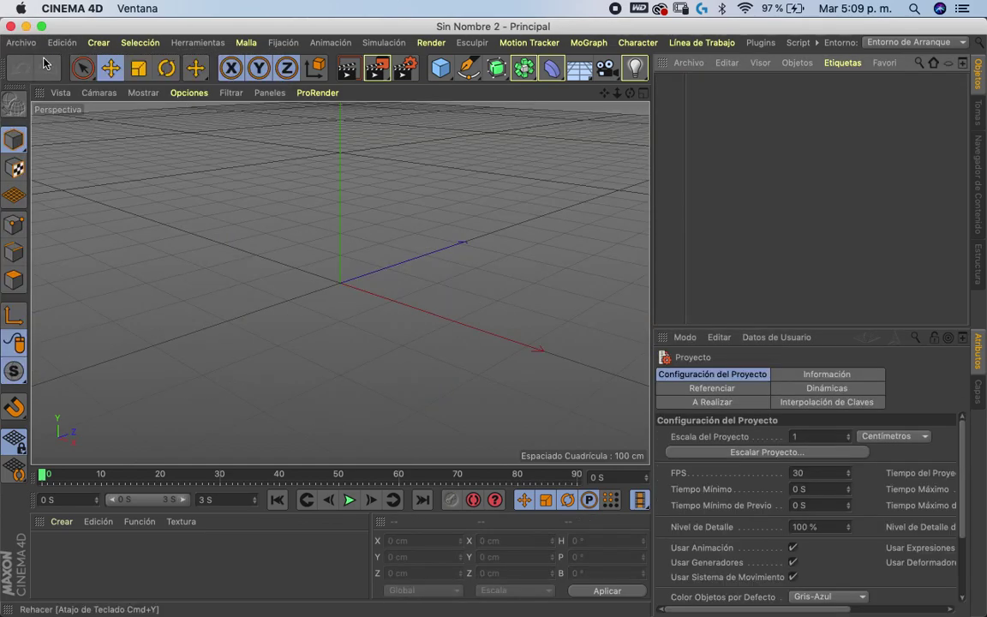
Add a Cubo primitive to the scene
{"action": "left_click", "coordinate": [440, 67]}
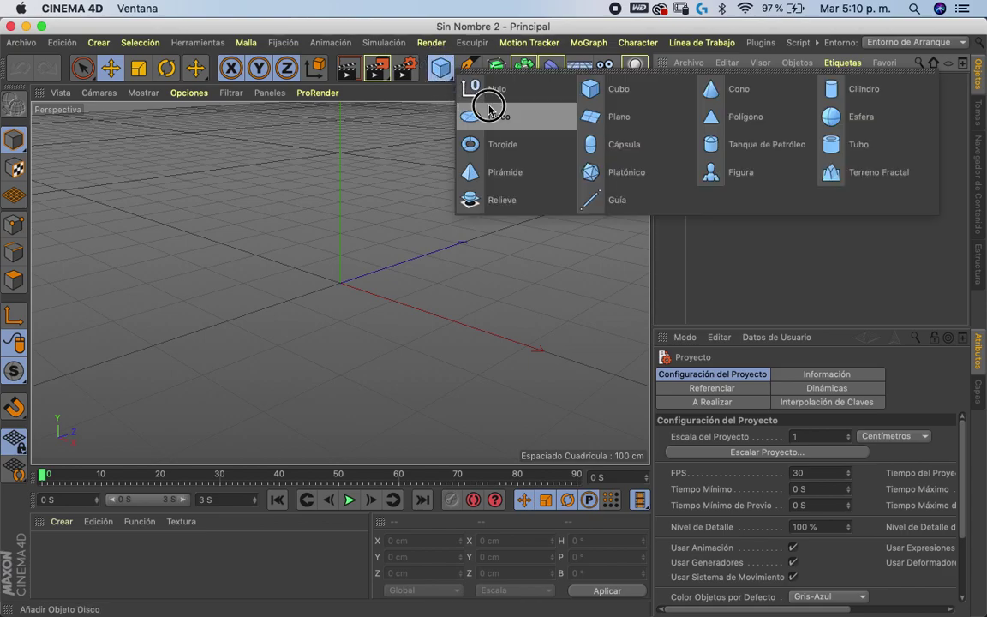
{"action": "left_click", "coordinate": [652, 93]}
{"action": "mouse_move", "coordinate": [629, 94]}
{"action": "left_mouse_down"}
{"action": "mouse_move", "coordinate": [672, 106]}
{"action": "mouse_move", "coordinate": [626, 103]}
{"action": "left_mouse_up"}
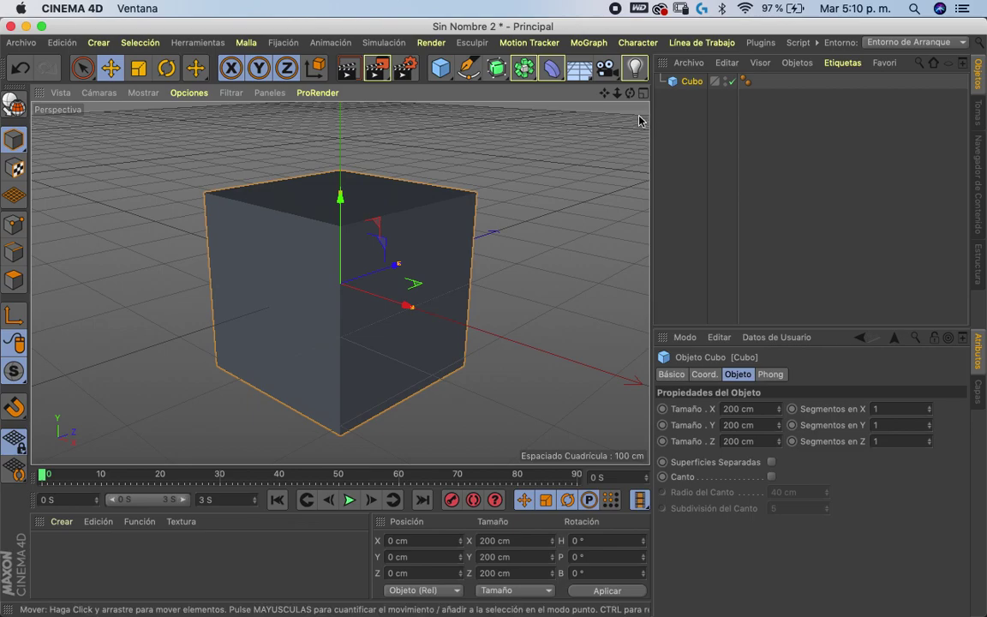
Show the polygon lines on shaded objects and set the cube's segments to 3 in X, Y and Z
{"action": "left_click", "coordinate": [930, 407]}
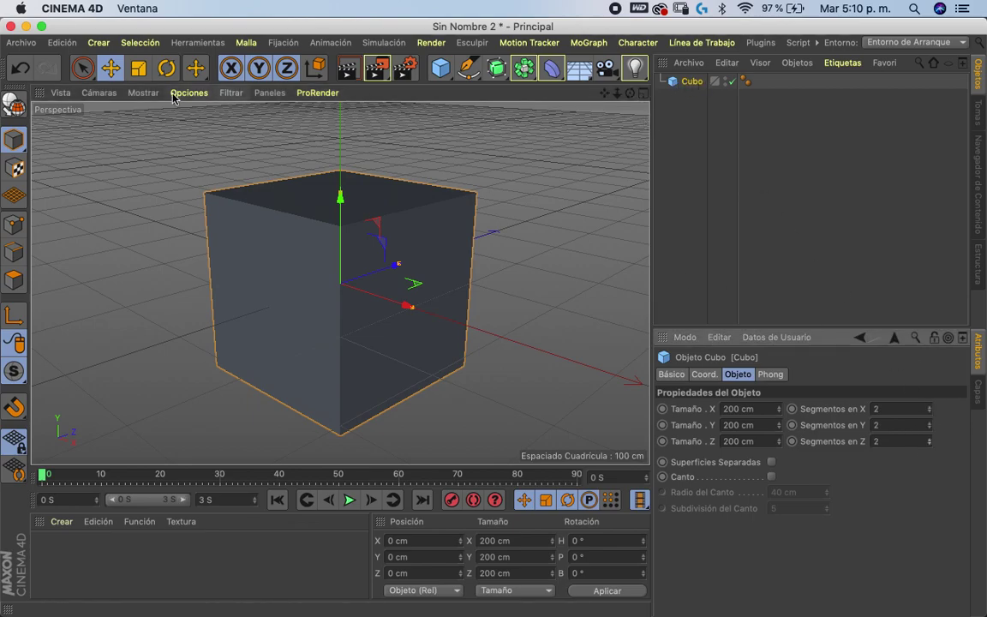
{"action": "left_click", "coordinate": [143, 93]}
{"action": "left_click", "coordinate": [150, 128]}
{"action": "left_click_drag", "start_coordinate": [630, 94], "coordinate": [655, 92]}
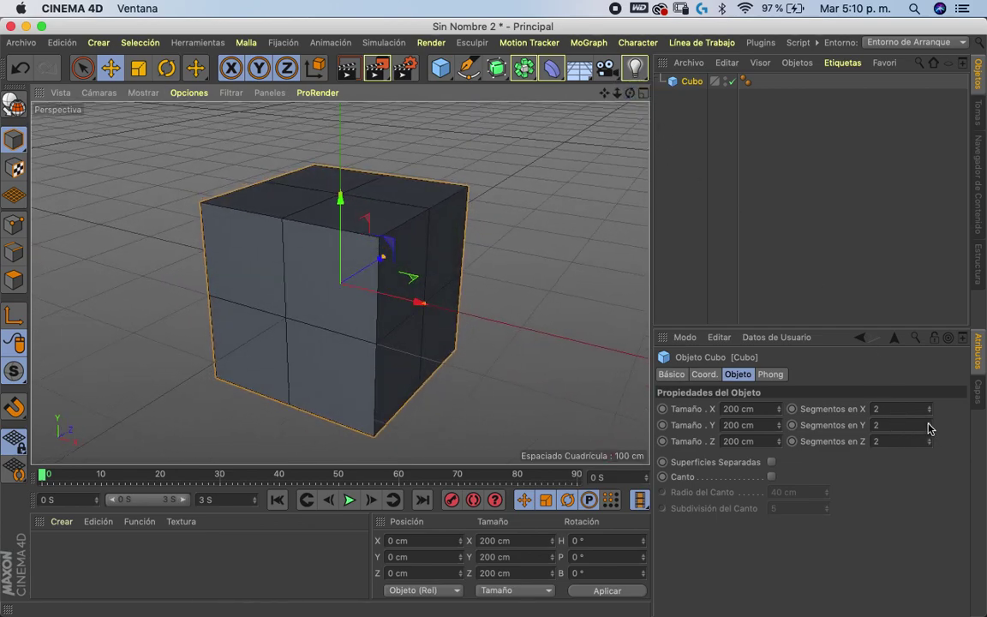
{"action": "left_click", "coordinate": [930, 423]}
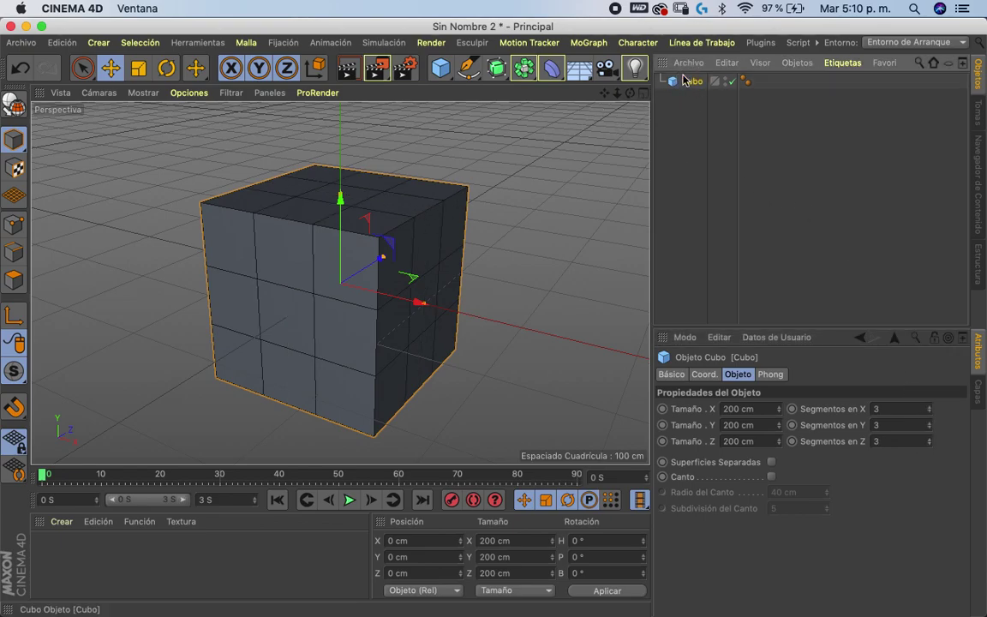
Convert the cube to an editable polygon object and add a Pose Morph tag to it
{"action": "left_click", "coordinate": [14, 106]}
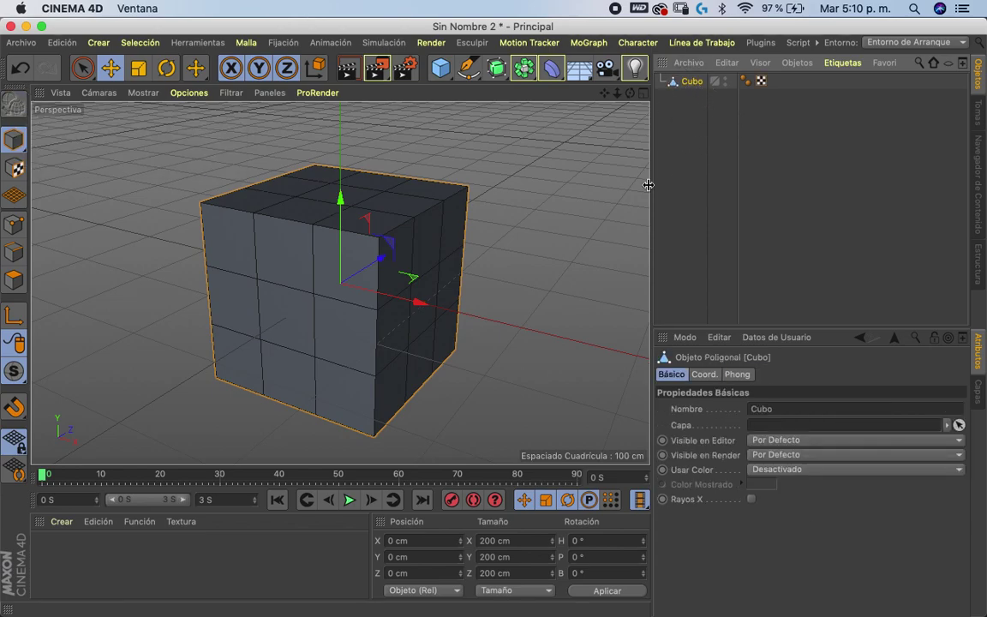
{"action": "right_click", "coordinate": [691, 86]}
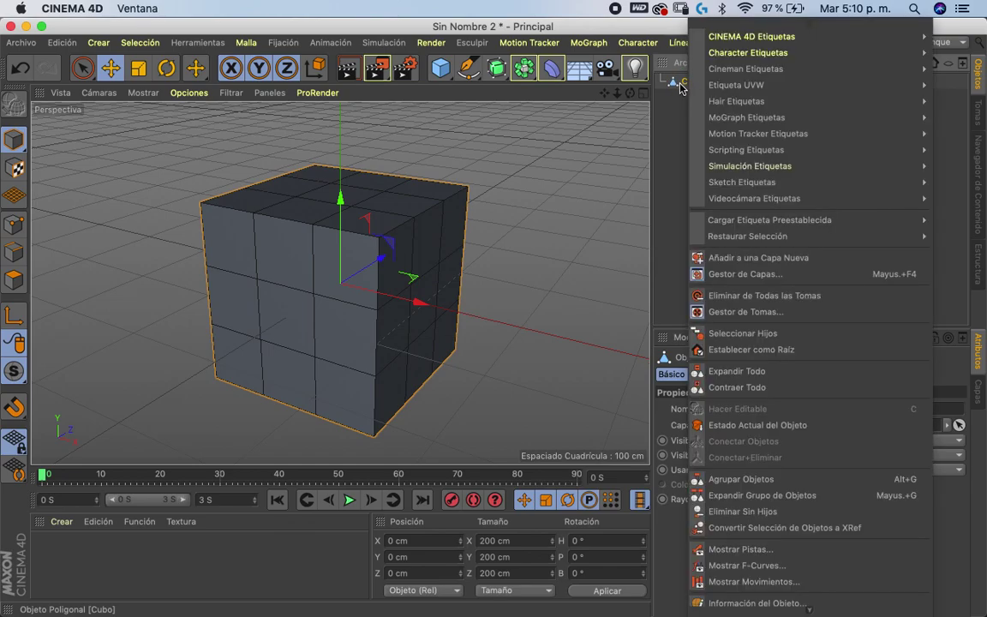
{"action": "mouse_move", "coordinate": [715, 39]}
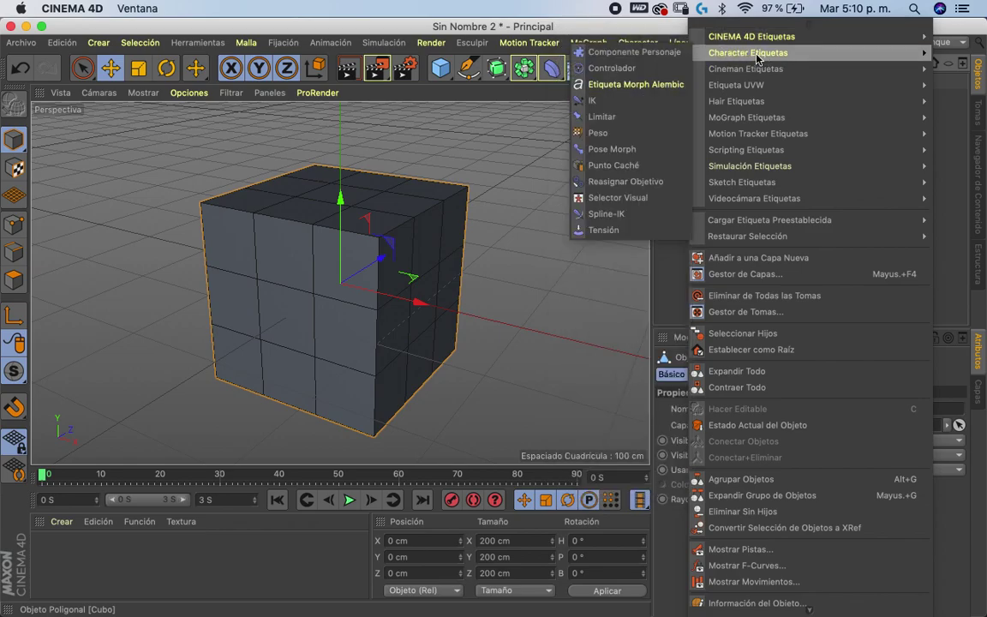
{"action": "left_click", "coordinate": [630, 150]}
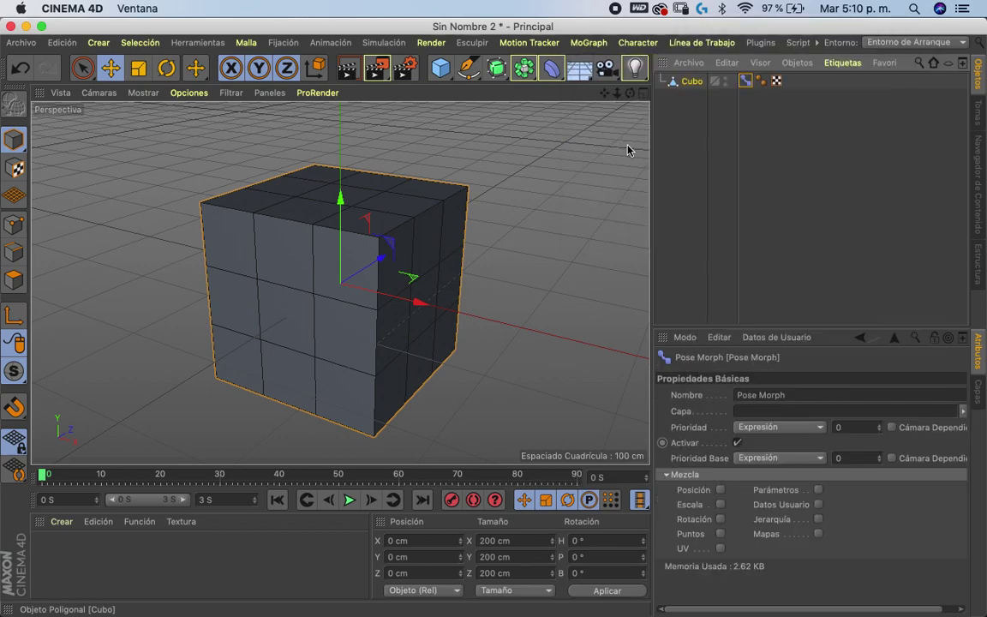
Enable Posición, Escala, Rotación, Puntos, UV, Parámetros and Datos Usuario as mix options of the Pose Morph tag
{"action": "left_click", "coordinate": [720, 490]}
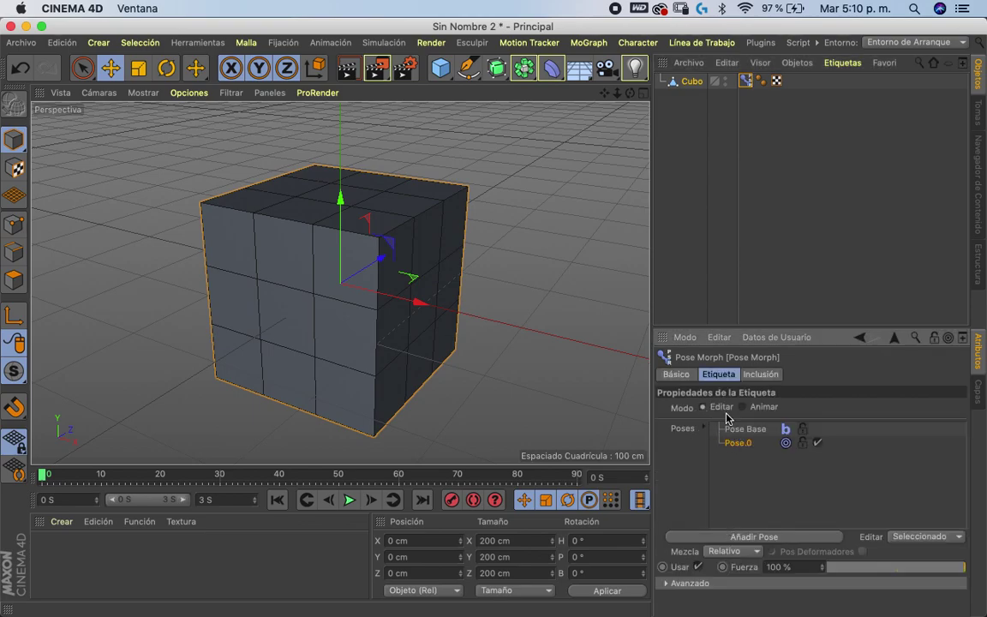
{"action": "left_click", "coordinate": [677, 376]}
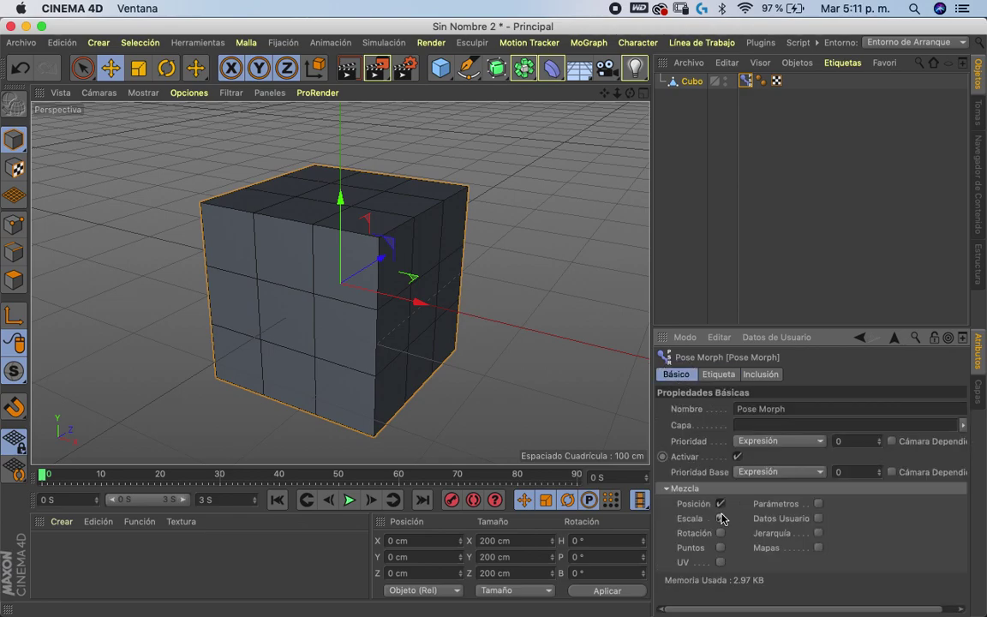
{"action": "left_click", "coordinate": [721, 548]}
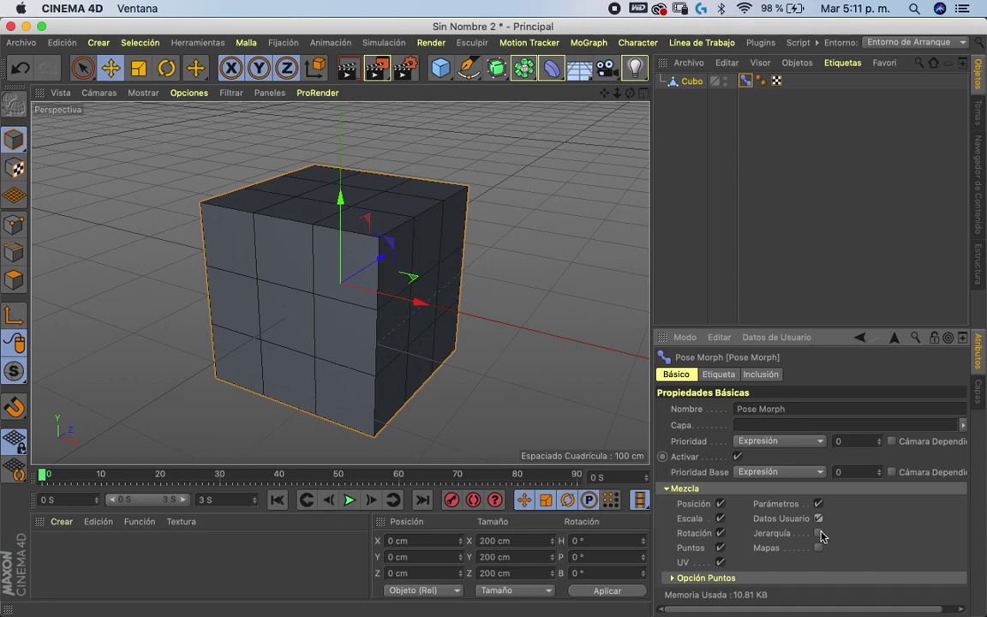
Add a pose to the Pose Morph tag and raise the cube's front top corner polygon to about 180 cm in Y
{"action": "left_click", "coordinate": [720, 375]}
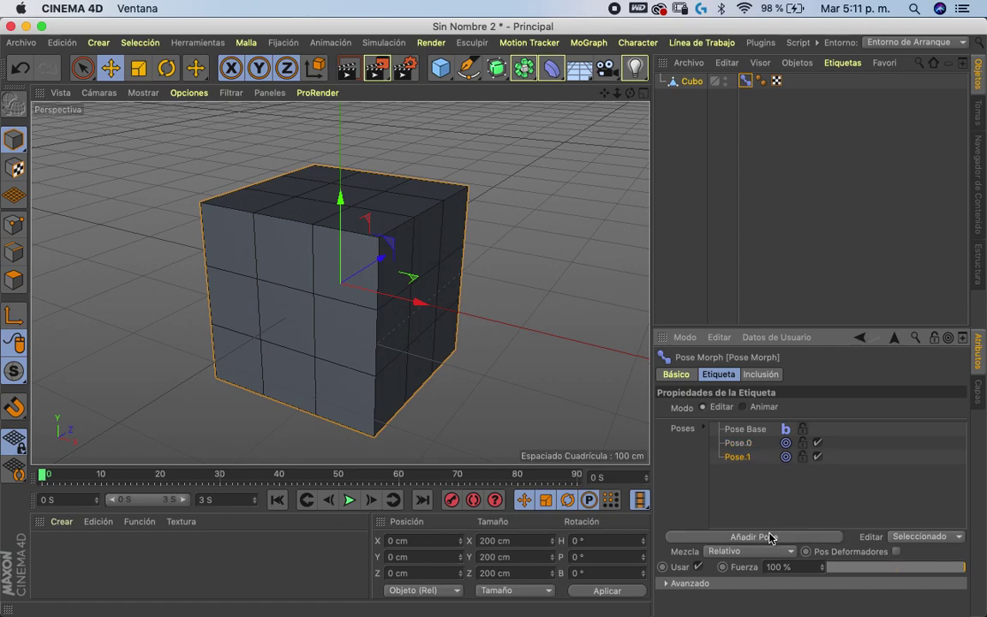
{"action": "left_click", "coordinate": [13, 279]}
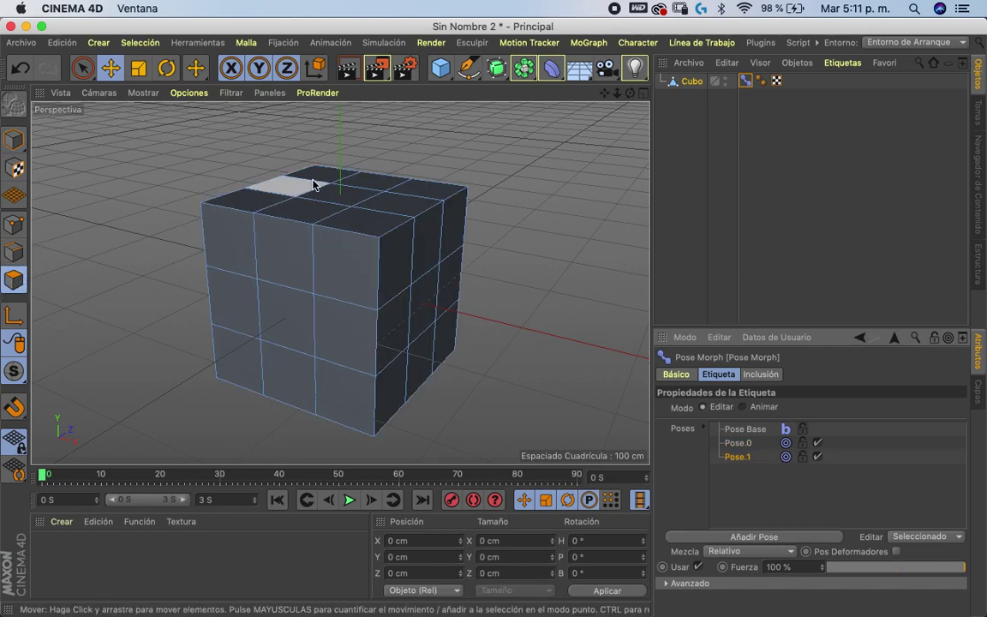
{"action": "left_click", "coordinate": [367, 221]}
{"action": "left_click_drag", "start_coordinate": [365, 190], "coordinate": [370, 69]}
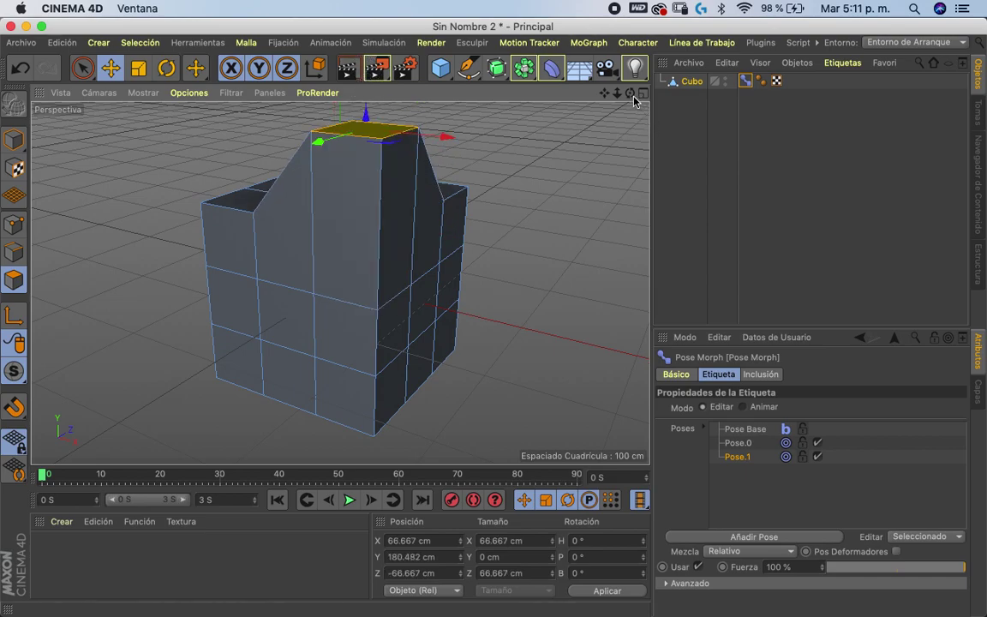
Undo the corner polygon's raise and pull the cube's top corner polygons outward along X, the back negative-side one to about -164 cm
{"action": "key", "text": "ctrl+z"}
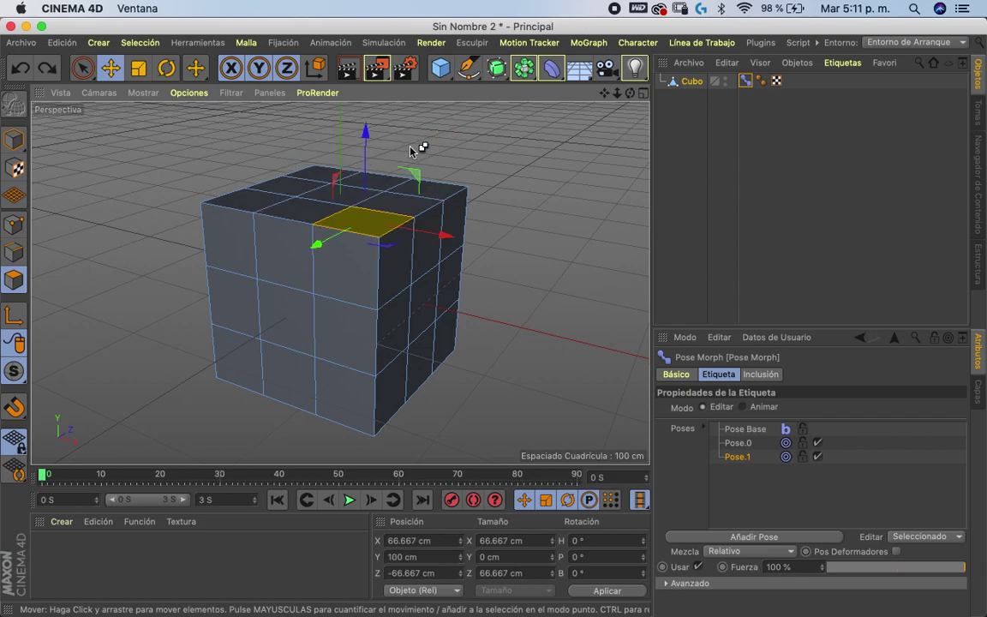
{"action": "left_click_drag", "start_coordinate": [431, 237], "coordinate": [552, 205]}
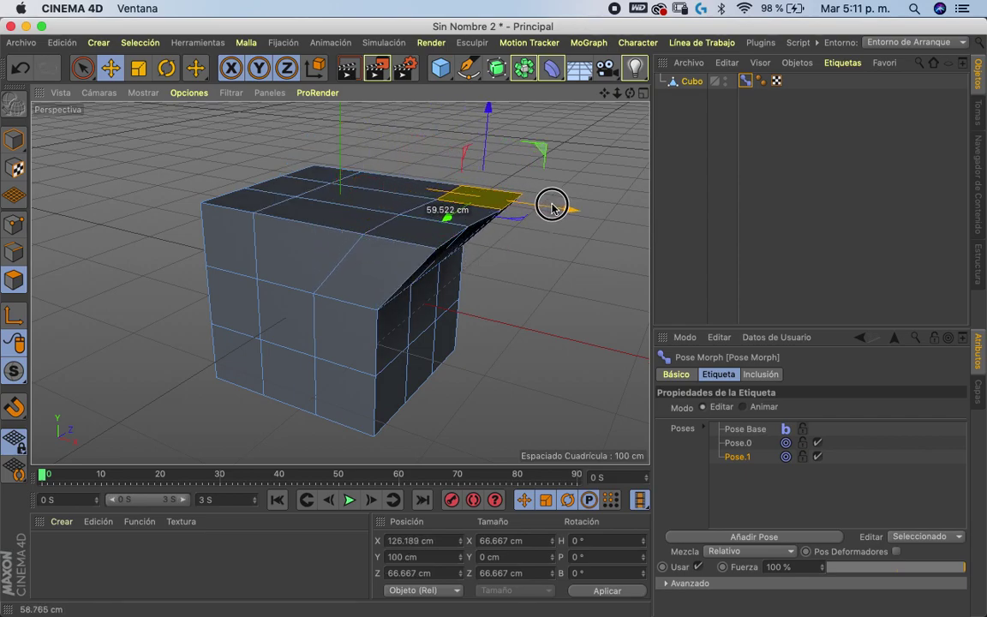
{"action": "left_click", "coordinate": [260, 201]}
{"action": "left_click_drag", "start_coordinate": [286, 209], "coordinate": [176, 182]}
{"action": "left_click", "coordinate": [313, 175]}
{"action": "left_click_drag", "start_coordinate": [313, 176], "coordinate": [281, 176]}
Pull the centre polygon of the cube's front face outward along Z to about -143 cm
{"action": "left_click_drag", "start_coordinate": [441, 342], "coordinate": [286, 243], "text": "alt"}
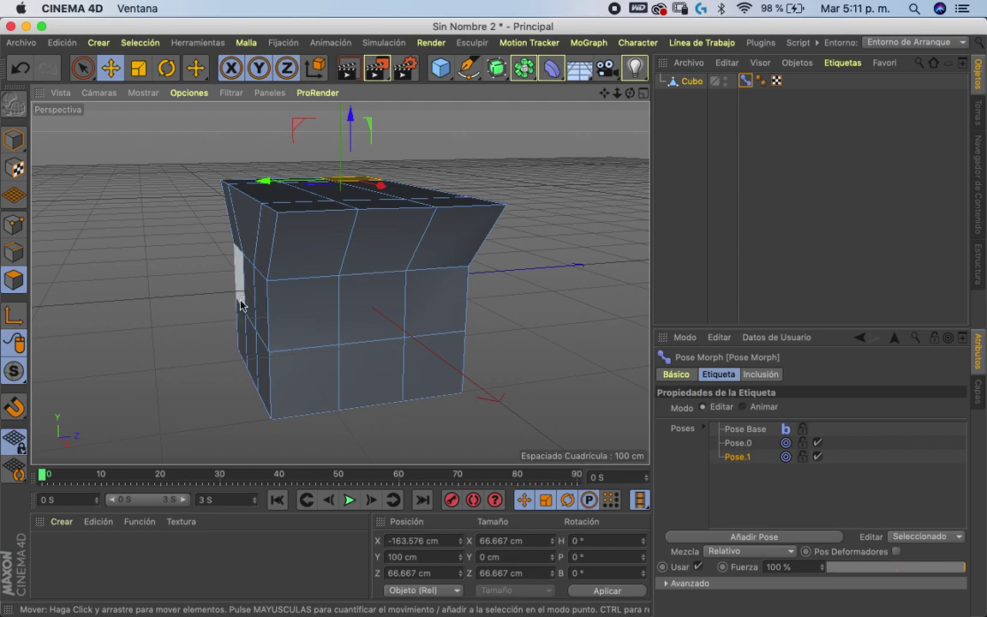
{"action": "left_click_drag", "start_coordinate": [250, 298], "coordinate": [170, 306]}
{"action": "left_click_drag", "start_coordinate": [368, 355], "coordinate": [521, 337], "text": "alt"}
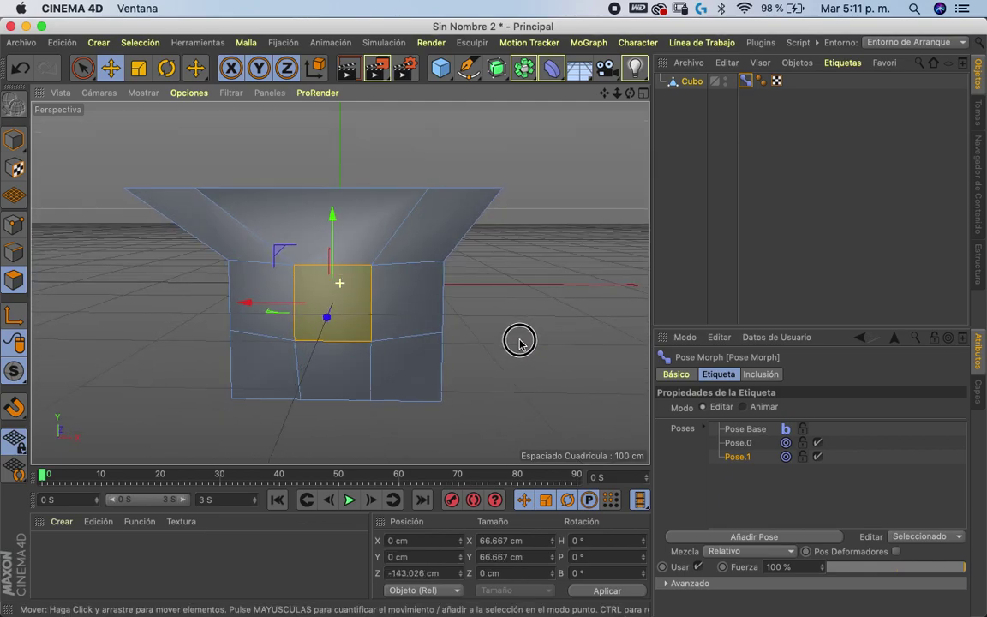
Shift the middle polygon on the negative X side of the cube's top face inward between the stretched corners
{"action": "left_click_drag", "start_coordinate": [384, 211], "coordinate": [247, 203], "text": "alt"}
{"action": "left_click", "coordinate": [209, 212]}
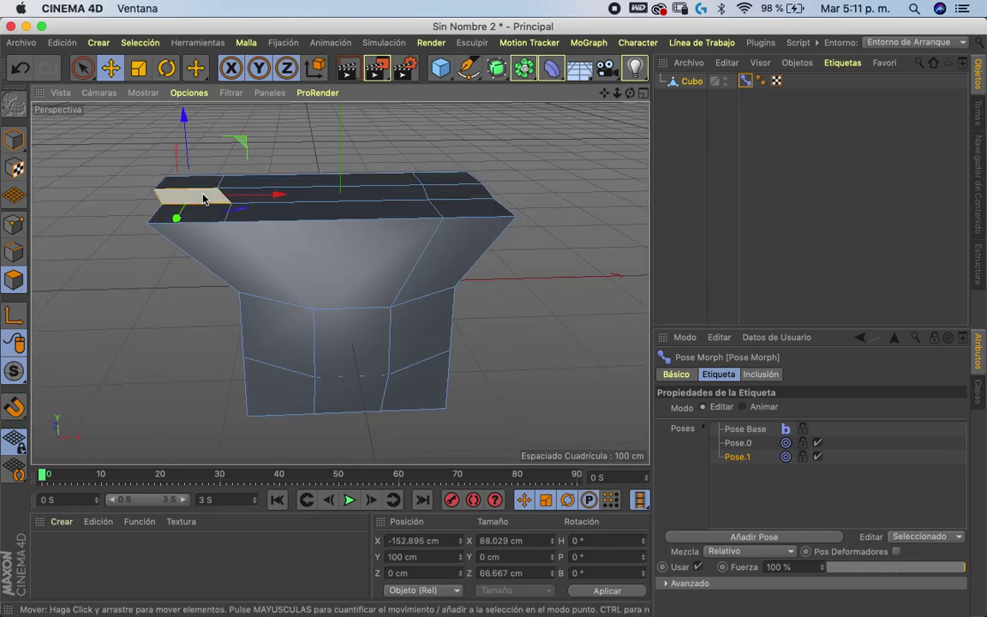
{"action": "left_click", "coordinate": [282, 201]}
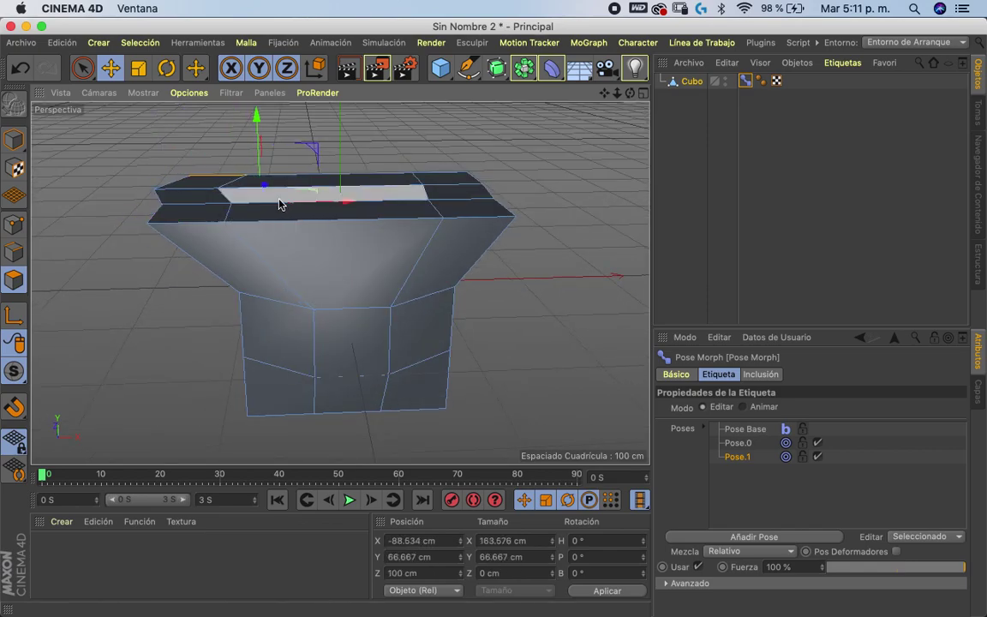
{"action": "left_click", "coordinate": [201, 194]}
{"action": "left_click_drag", "start_coordinate": [304, 210], "coordinate": [282, 184]}
Pull the centre polygon of the front face farther out along Z to about -168 cm
{"action": "left_click_drag", "start_coordinate": [281, 184], "coordinate": [286, 275], "text": "alt"}
{"action": "left_click", "coordinate": [510, 270]}
{"action": "left_click", "coordinate": [214, 321]}
{"action": "left_click_drag", "start_coordinate": [214, 322], "coordinate": [159, 327], "text": "alt"}
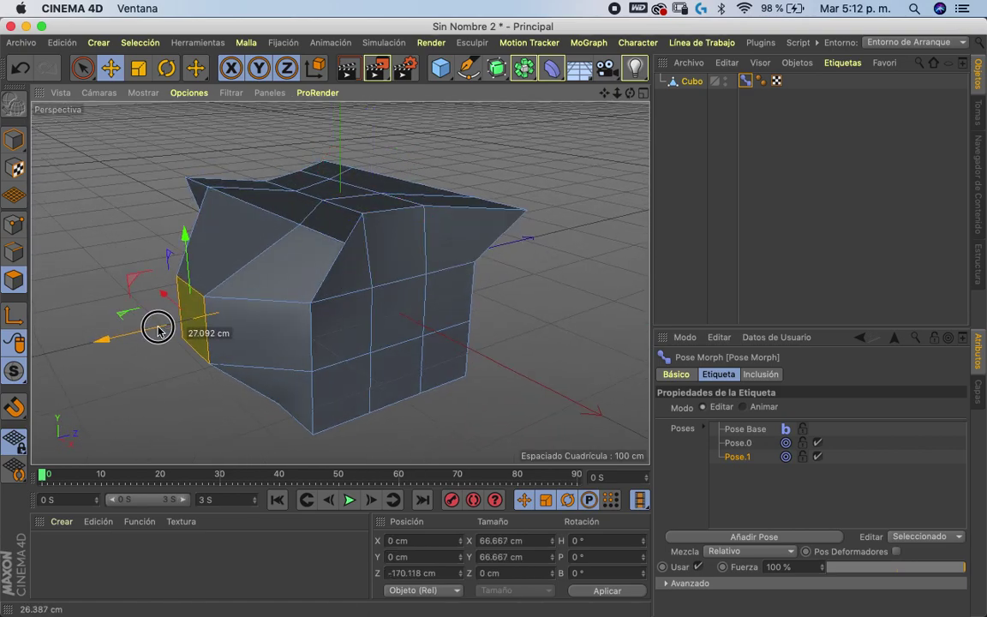
{"action": "left_click_drag", "start_coordinate": [273, 330], "coordinate": [467, 315], "text": "alt"}
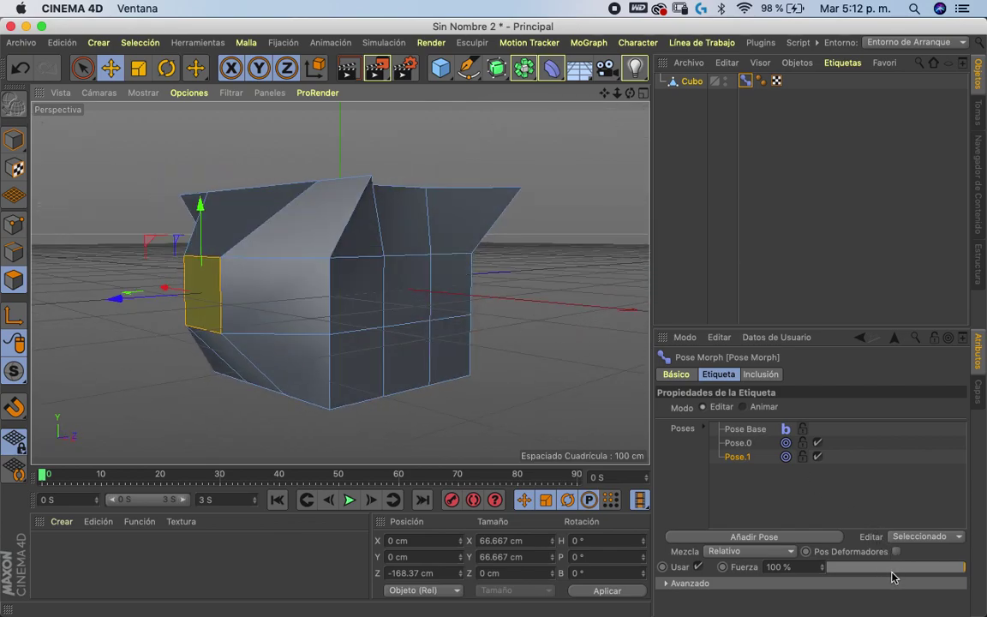
Set the strength (Fuerza) of Pose.1 to 0 % and add another pose to the Pose Morph tag
{"action": "left_click_drag", "start_coordinate": [898, 572], "coordinate": [825, 567]}
{"action": "left_click_drag", "start_coordinate": [503, 293], "coordinate": [600, 360], "text": "alt"}
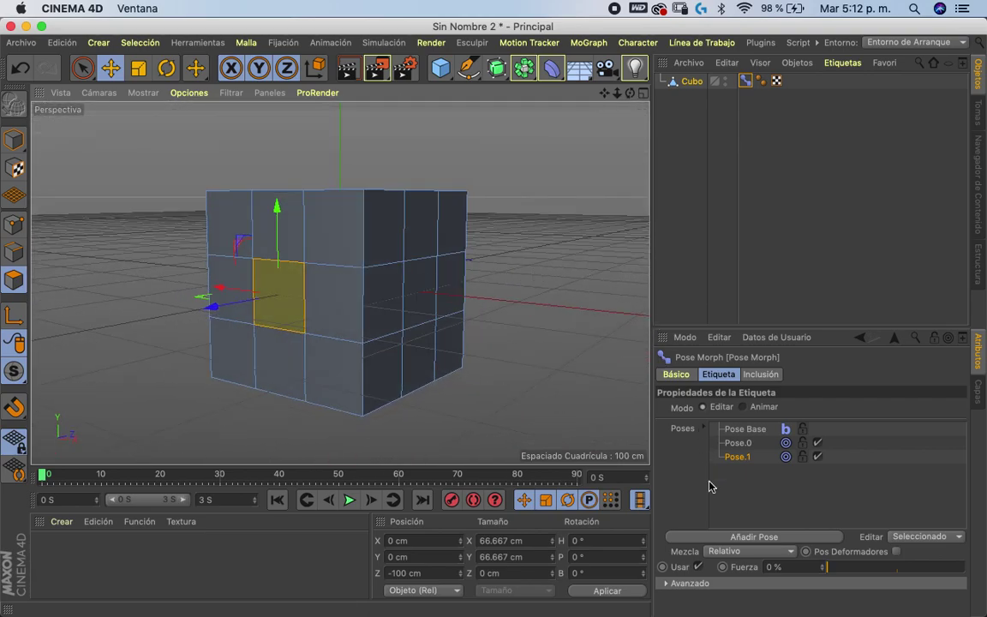
{"action": "left_click", "coordinate": [742, 538]}
Select all polygons of the cube's top face and scale them down to about 101 cm in X and Z
{"action": "left_click_drag", "start_coordinate": [529, 282], "coordinate": [496, 277], "text": "alt"}
{"action": "left_click", "coordinate": [433, 201]}
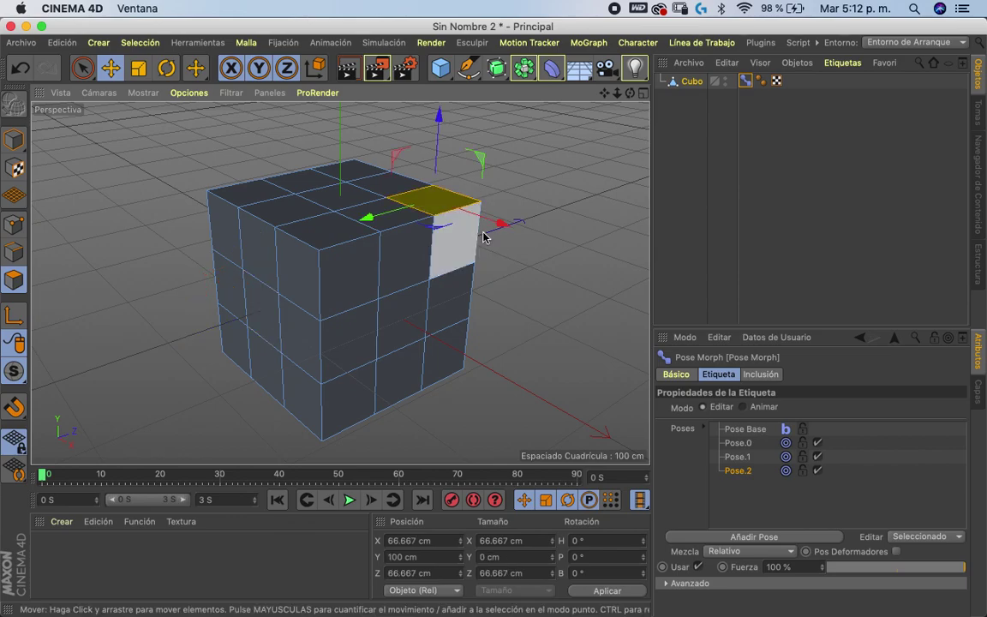
{"action": "left_click_drag", "start_coordinate": [489, 359], "coordinate": [501, 275], "text": "alt"}
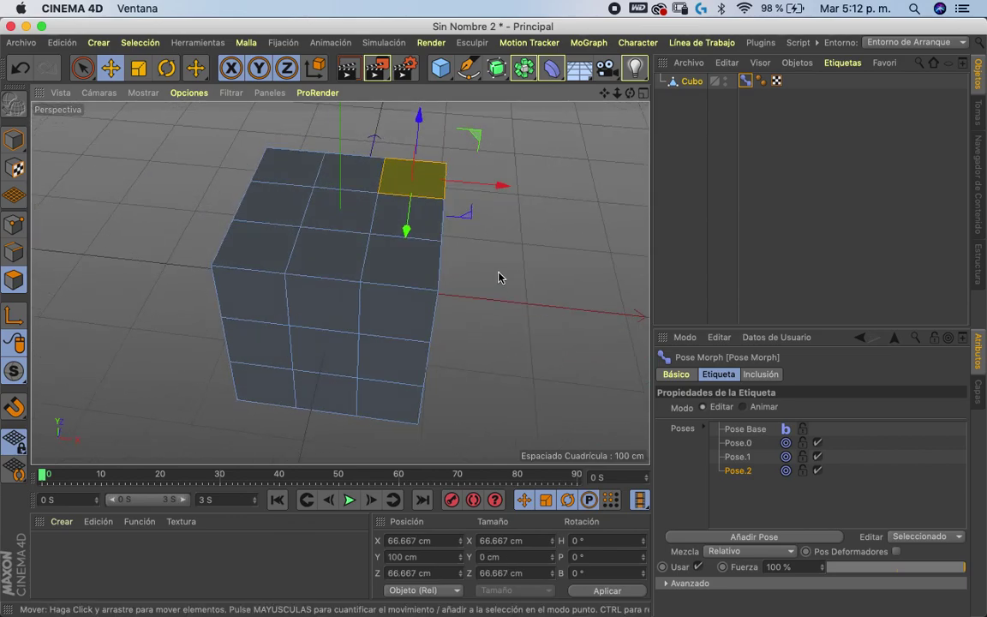
{"action": "left_click", "coordinate": [291, 171]}
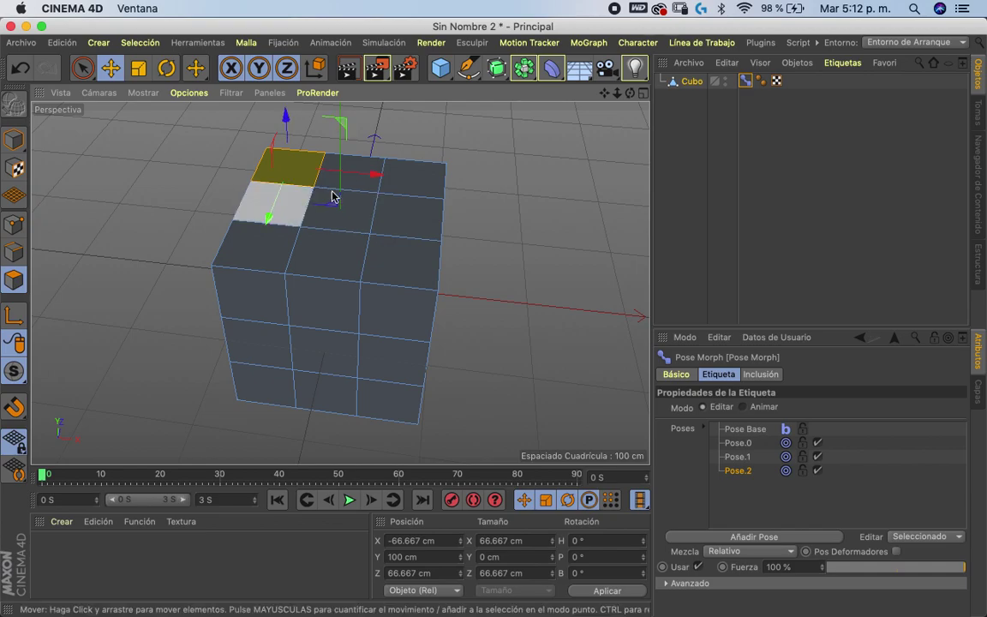
{"action": "left_click", "coordinate": [82, 68]}
{"action": "mouse_move", "coordinate": [397, 215]}
{"action": "left_mouse_down"}
{"action": "mouse_move", "coordinate": [270, 197]}
{"action": "mouse_move", "coordinate": [326, 218]}
{"action": "mouse_move", "coordinate": [387, 225]}
{"action": "left_mouse_up"}
{"action": "key", "text": "t"}
{"action": "mouse_move", "coordinate": [541, 204]}
{"action": "left_mouse_down"}
{"action": "mouse_move", "coordinate": [596, 181]}
{"action": "mouse_move", "coordinate": [260, 223]}
{"action": "left_mouse_up"}
{"action": "left_click_drag", "start_coordinate": [471, 308], "coordinate": [401, 136], "text": "alt"}
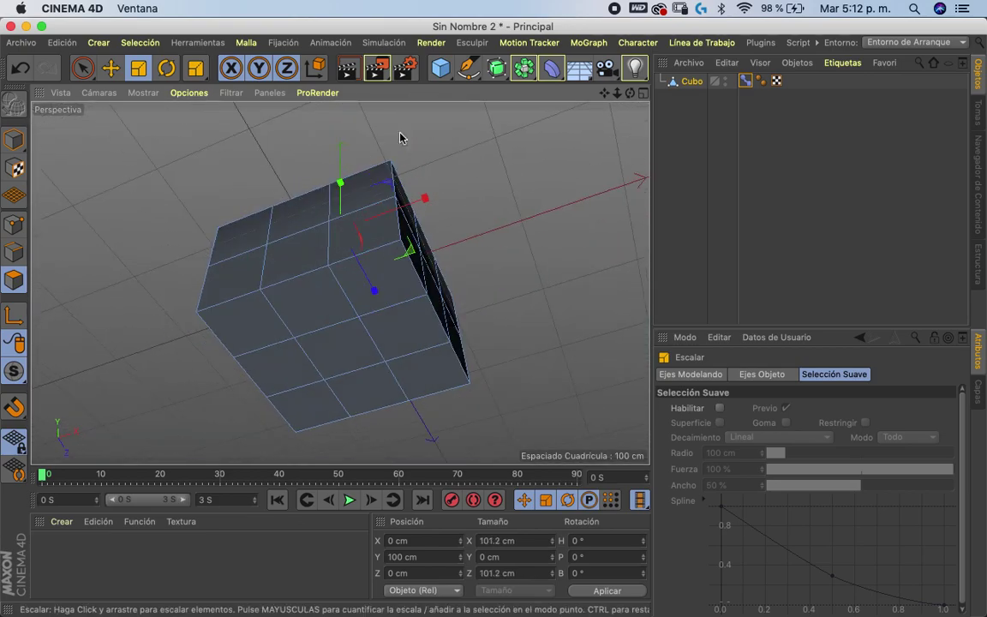
Select all polygons of the cube's bottom face and scale them down to about 120 cm in X and Z
{"action": "left_click", "coordinate": [267, 314]}
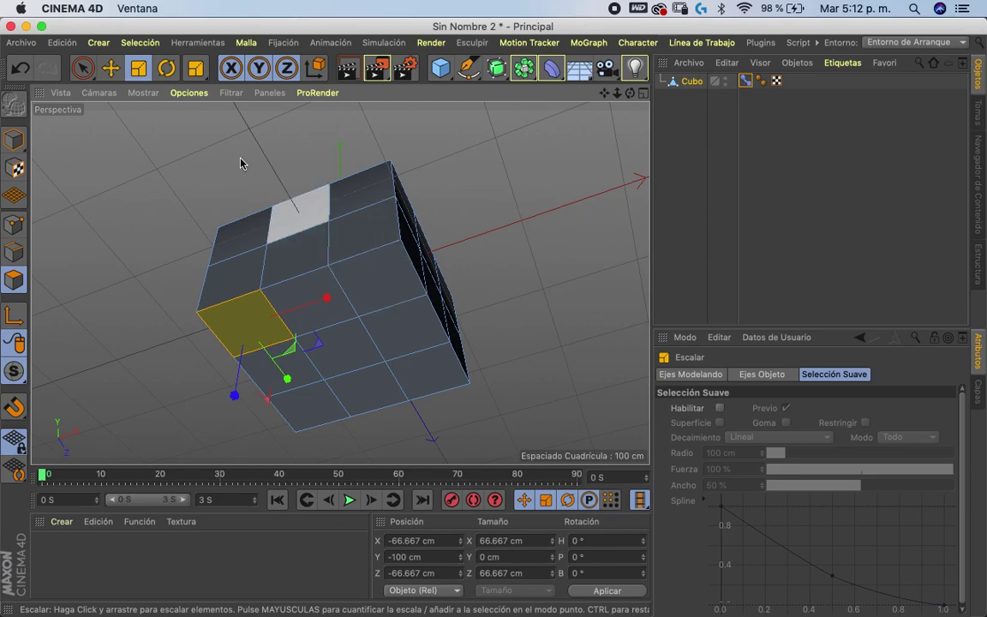
{"action": "left_click", "coordinate": [88, 77]}
{"action": "left_click", "coordinate": [393, 289]}
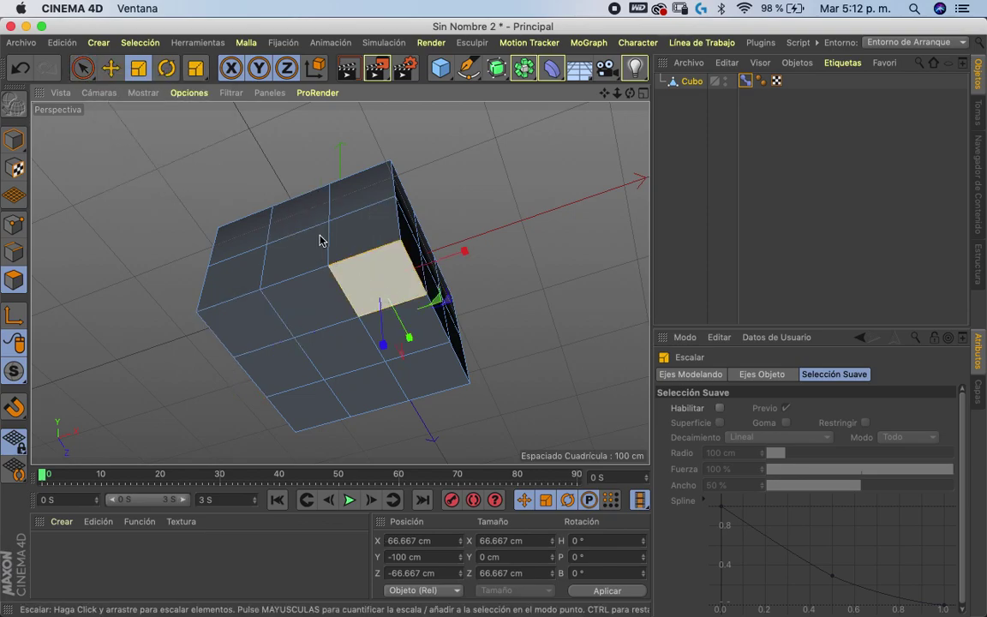
{"action": "left_click", "coordinate": [82, 69]}
{"action": "mouse_move", "coordinate": [352, 293]}
{"action": "left_mouse_down"}
{"action": "mouse_move", "coordinate": [342, 374]}
{"action": "mouse_move", "coordinate": [396, 374]}
{"action": "mouse_move", "coordinate": [316, 403]}
{"action": "mouse_move", "coordinate": [545, 271]}
{"action": "mouse_move", "coordinate": [463, 271]}
{"action": "mouse_move", "coordinate": [362, 305]}
{"action": "mouse_move", "coordinate": [494, 374]}
{"action": "mouse_move", "coordinate": [511, 413]}
{"action": "mouse_move", "coordinate": [526, 346]}
{"action": "mouse_move", "coordinate": [521, 385]}
{"action": "left_mouse_up"}
{"action": "key", "text": "t"}
Preview the Pose Morph tag's poses by varying their strength (Fuerza), and leave Pose.1 and Pose.2 at 0 %
{"action": "left_click", "coordinate": [745, 81]}
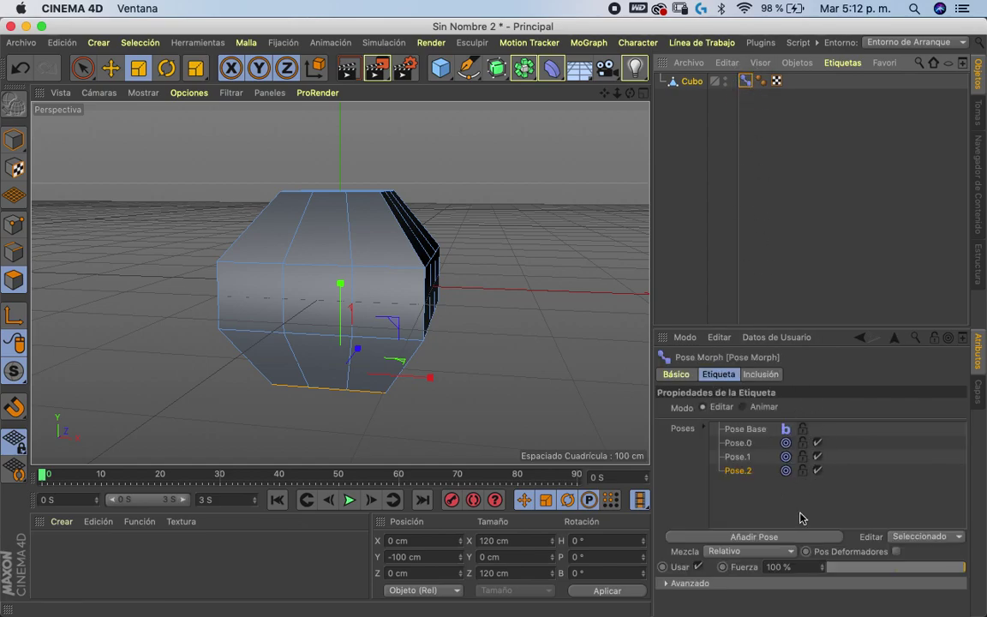
{"action": "left_click_drag", "start_coordinate": [885, 571], "coordinate": [810, 531]}
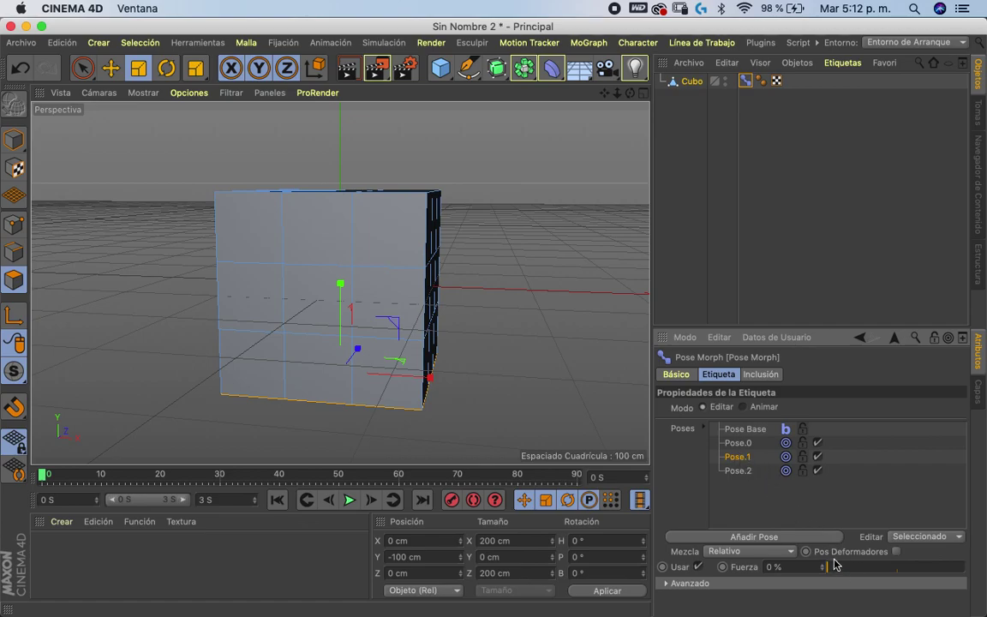
{"action": "left_click_drag", "start_coordinate": [849, 568], "coordinate": [795, 582]}
{"action": "left_click_drag", "start_coordinate": [849, 568], "coordinate": [711, 498]}
{"action": "left_click_drag", "start_coordinate": [525, 239], "coordinate": [423, 196], "text": "alt"}
Start an FBX export of the project and create a folder named test inside 00 pase morph for it
{"action": "left_click", "coordinate": [28, 45]}
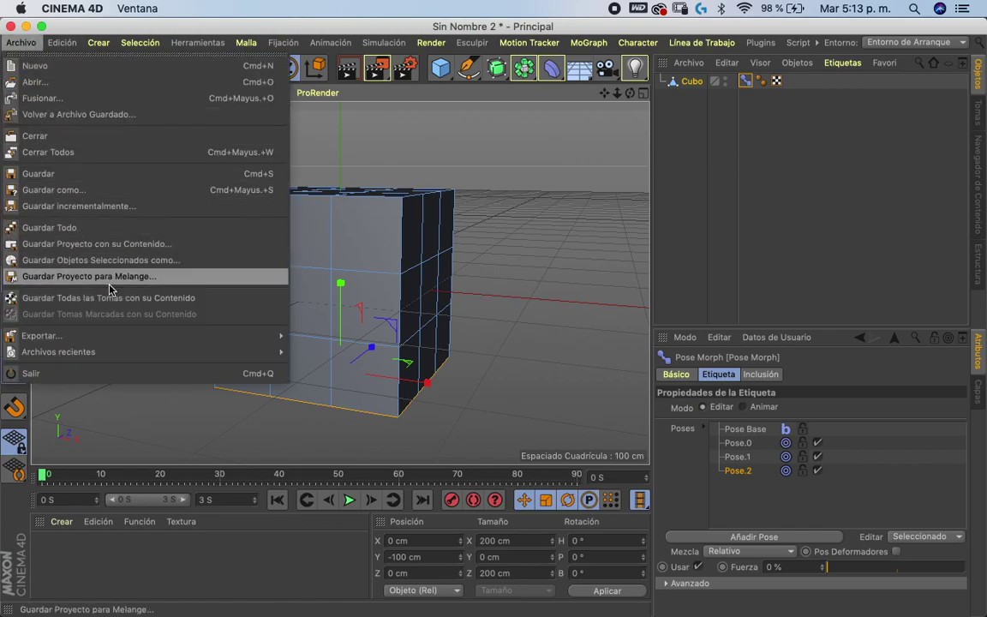
{"action": "mouse_move", "coordinate": [172, 336]}
{"action": "left_click", "coordinate": [313, 482]}
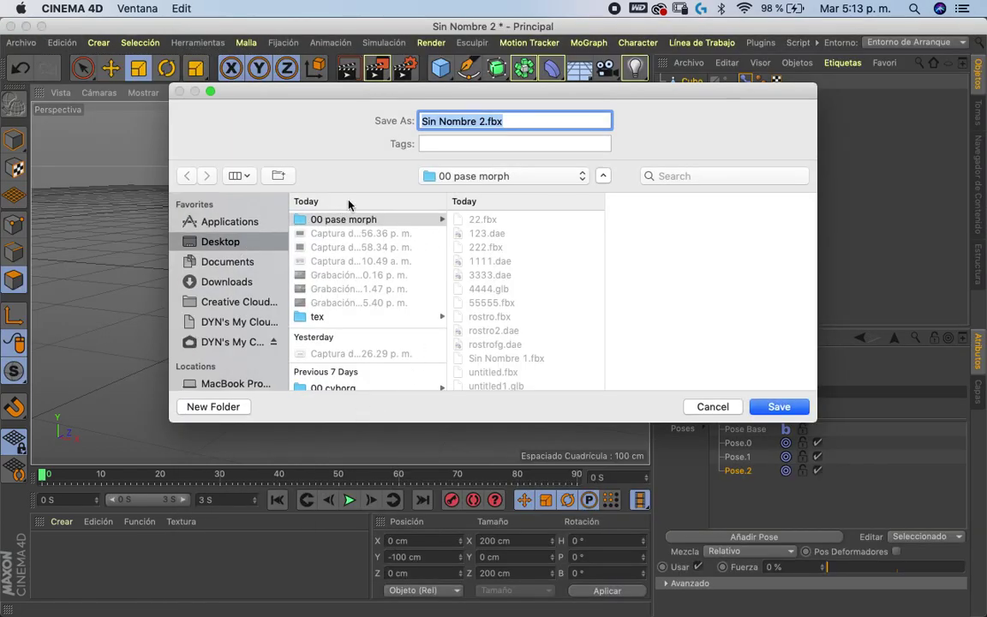
{"action": "left_click", "coordinate": [215, 407]}
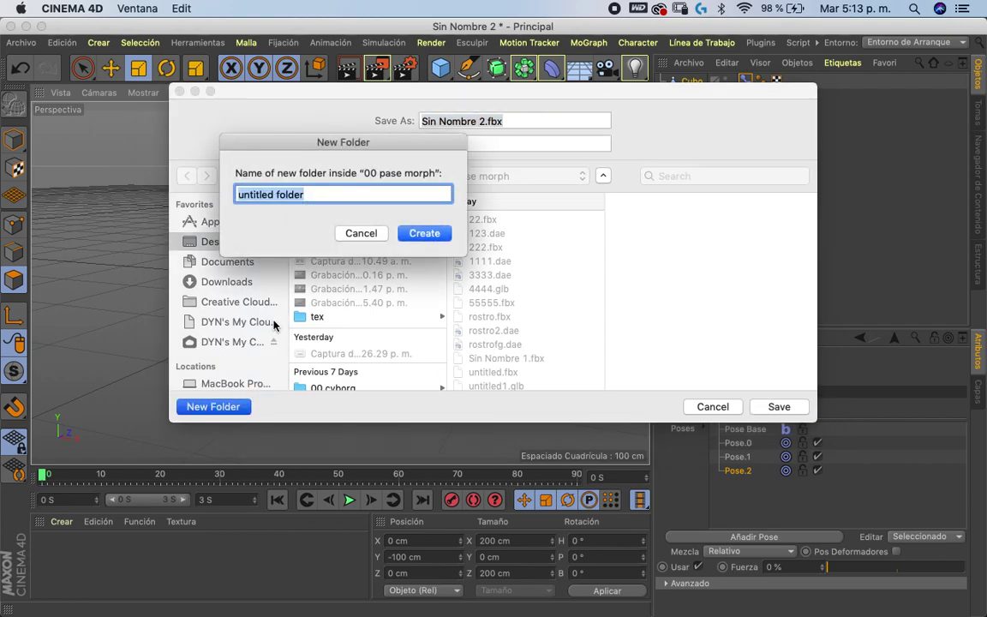
{"action": "key", "text": "Return"}
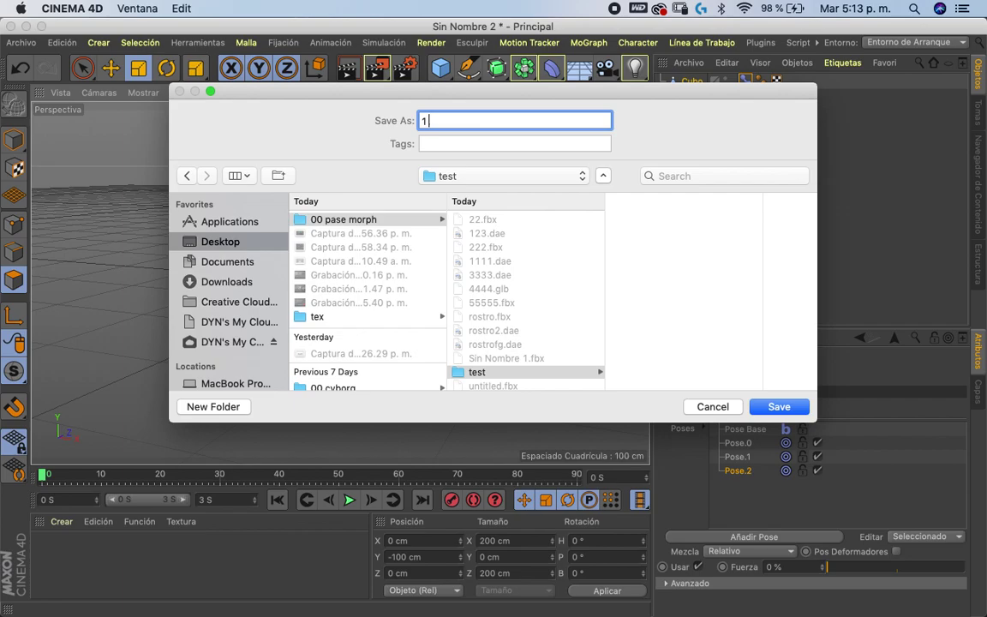
Save the FBX export as 1 with the animation option Pistas disabled
{"action": "left_click", "coordinate": [784, 408]}
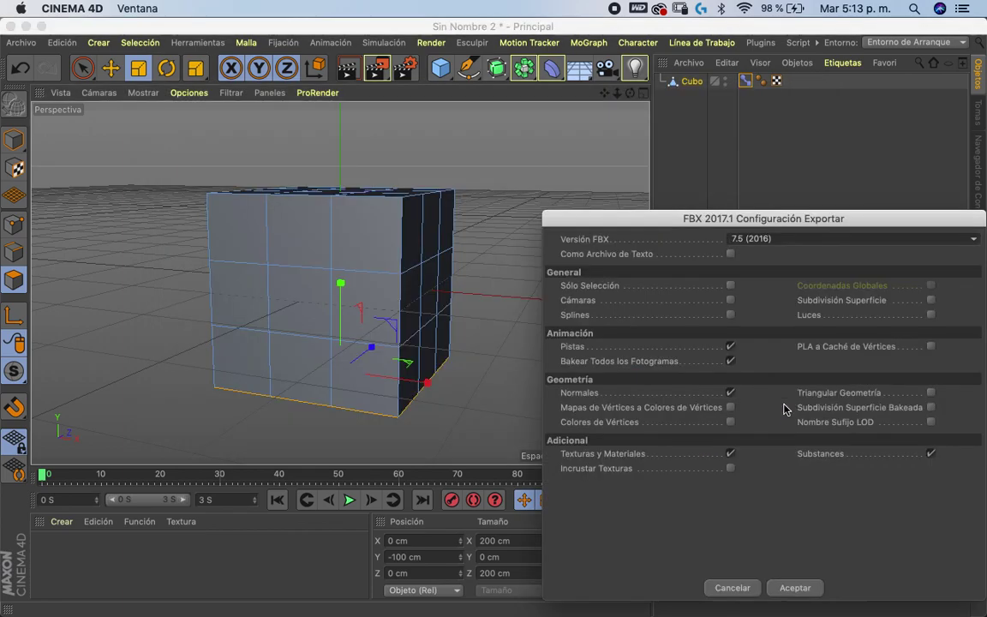
{"action": "left_click", "coordinate": [730, 347]}
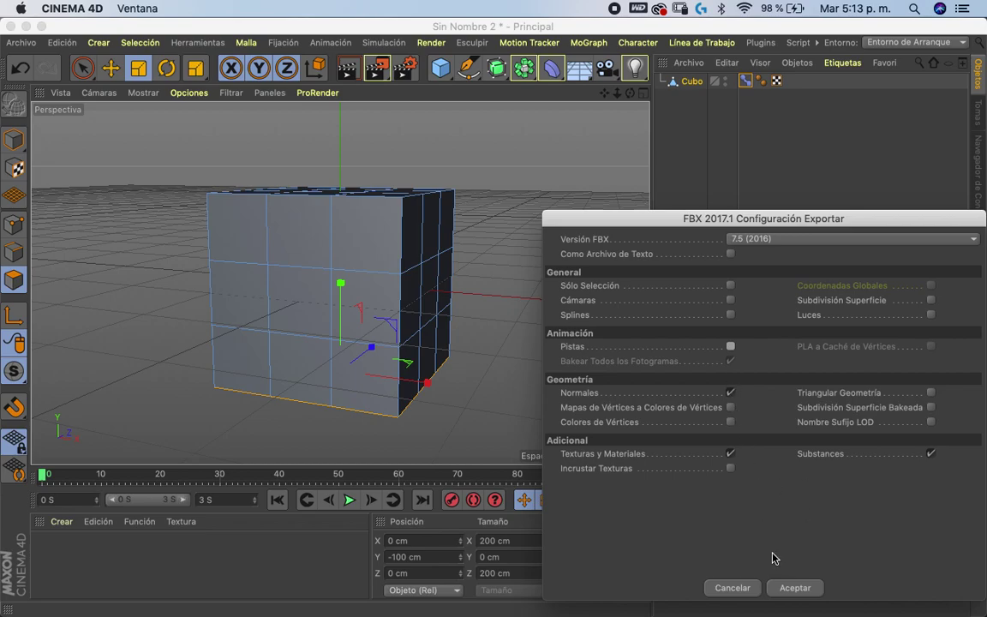
{"action": "left_click", "coordinate": [790, 587]}
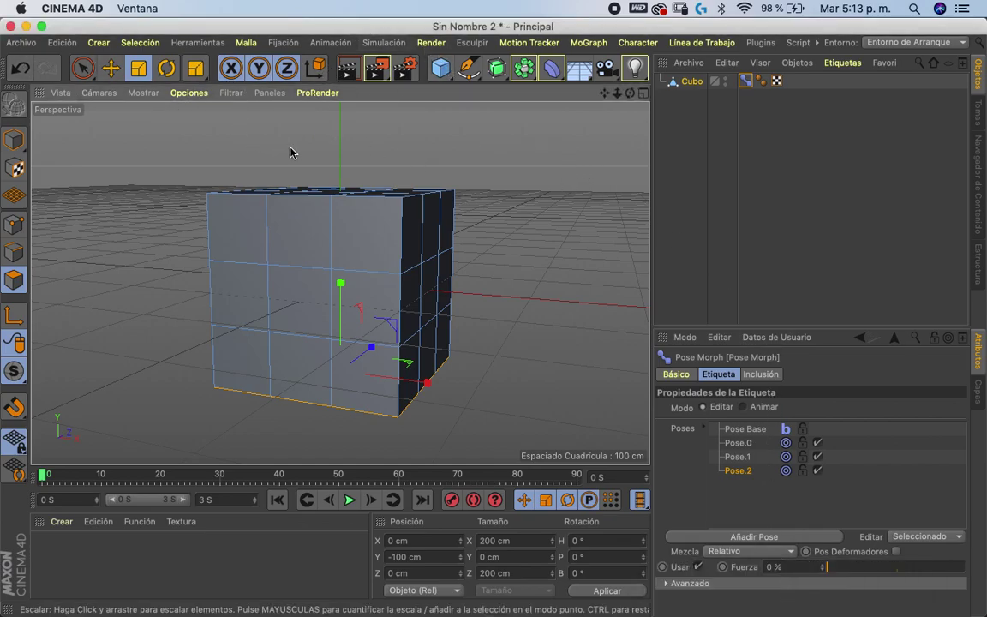
Create a new project, add a sphere primitive and show the polygon lines on shaded objects
{"action": "left_click", "coordinate": [29, 45]}
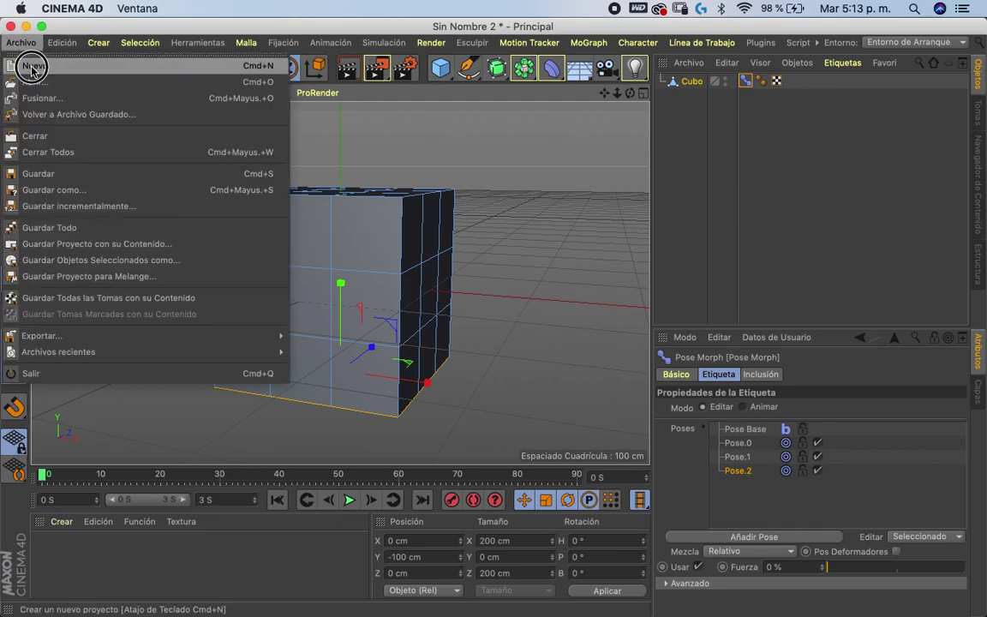
{"action": "left_click", "coordinate": [47, 61]}
{"action": "left_click_drag", "start_coordinate": [434, 72], "coordinate": [829, 120]}
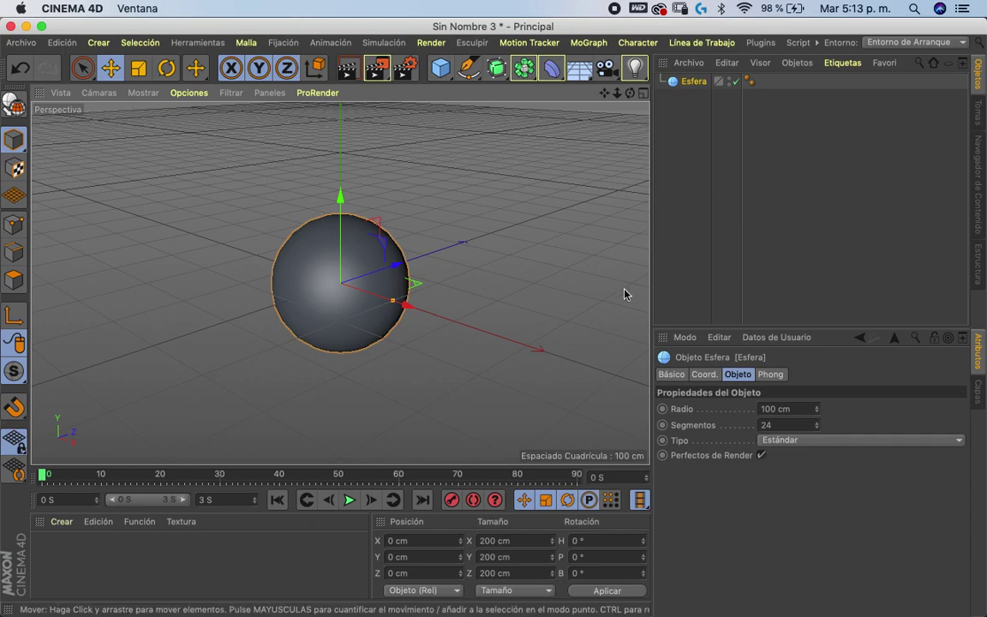
{"action": "left_click", "coordinate": [143, 93]}
{"action": "left_click", "coordinate": [176, 132]}
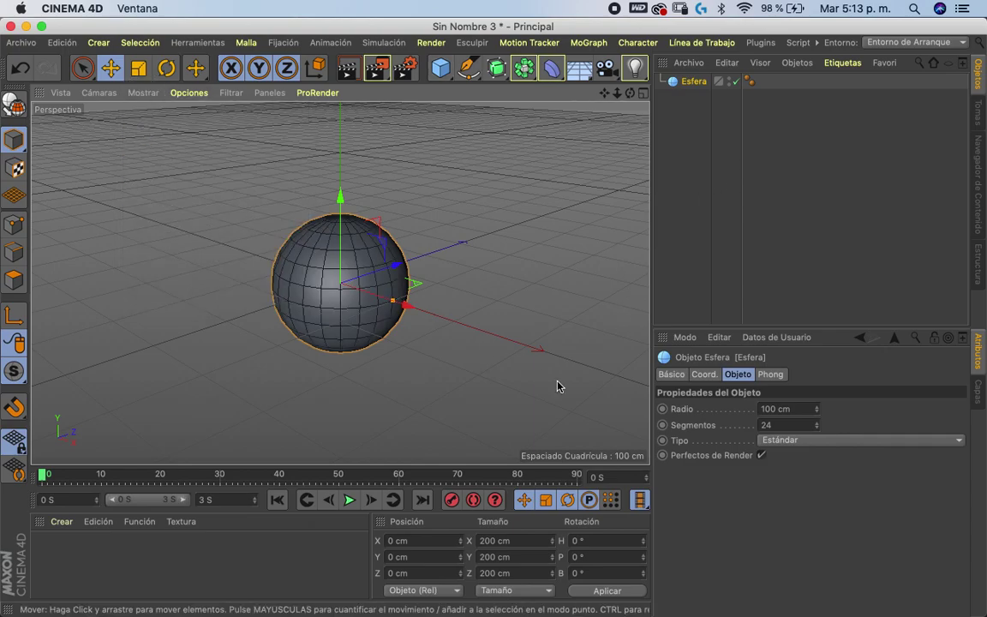
Set the sphere's segments to 80
{"action": "double_click", "coordinate": [795, 426]}
{"action": "type", "text": "8"}
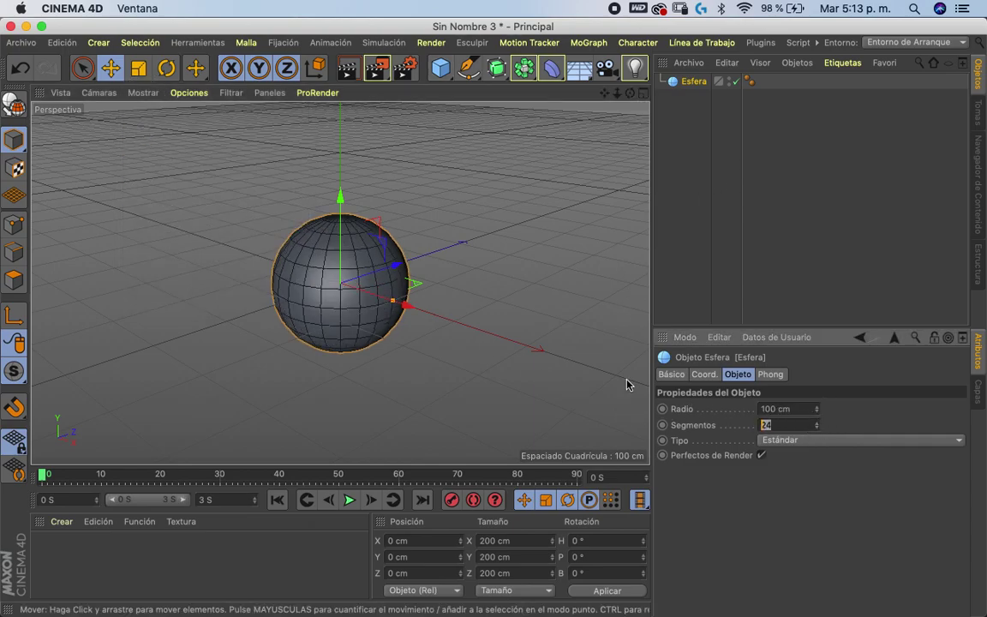
{"action": "type", "text": "0"}
{"action": "key", "text": "Return"}
{"action": "scroll", "coordinate": [396, 259], "scroll_direction": "up", "scroll_amount": 5}
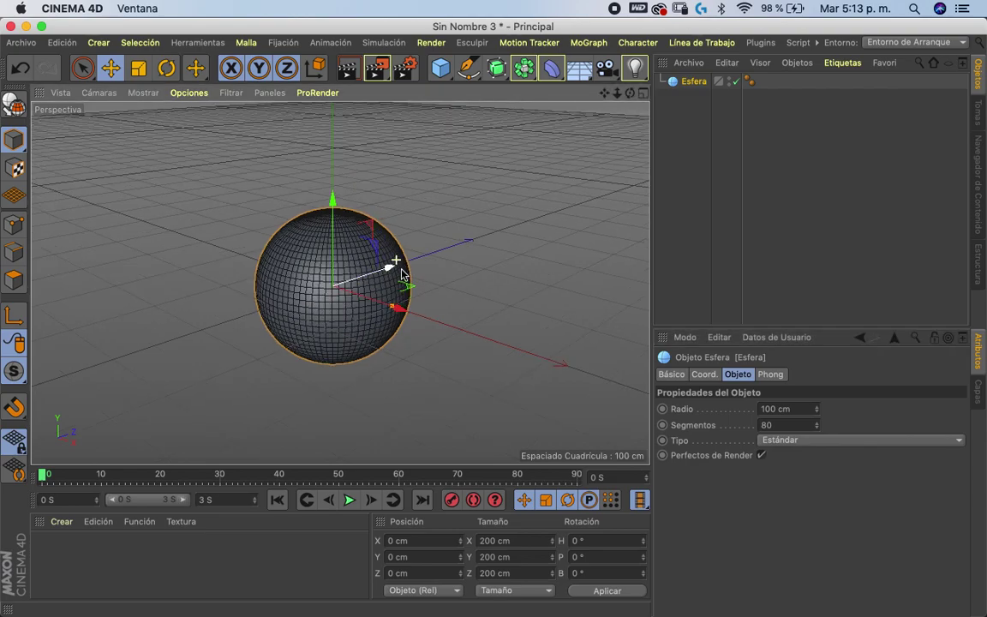
{"action": "mouse_move", "coordinate": [604, 93]}
{"action": "left_mouse_down"}
{"action": "mouse_move", "coordinate": [683, 85]}
{"action": "mouse_move", "coordinate": [603, 97]}
{"action": "left_mouse_up"}
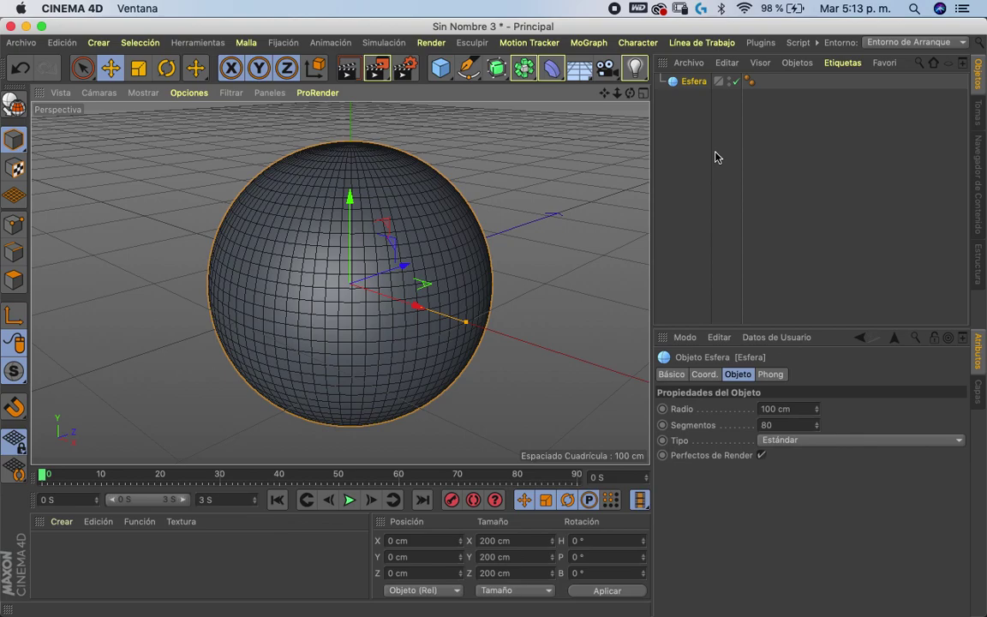
Switch the interface layout to Sculpt and show the object list
{"action": "left_click", "coordinate": [896, 48]}
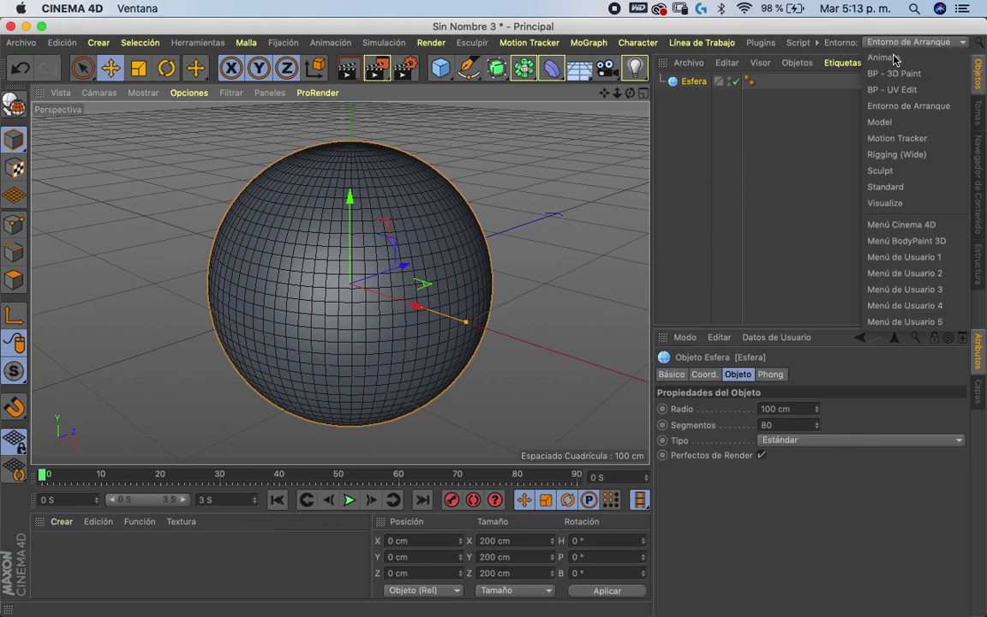
{"action": "left_click", "coordinate": [875, 170]}
{"action": "left_click", "coordinate": [978, 147]}
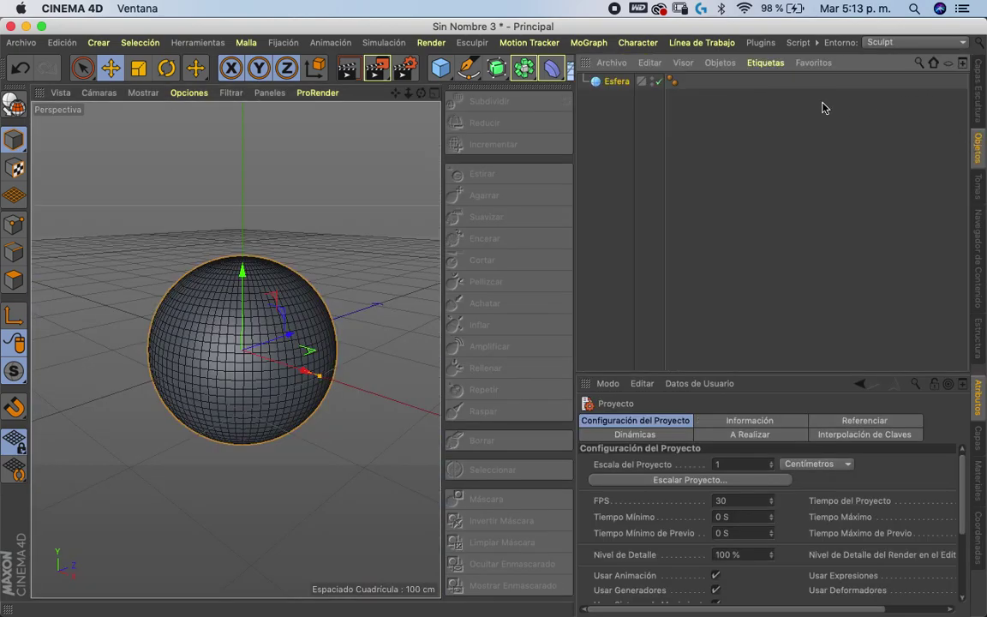
Convert the sphere to an editable polygon object and apply the sculpting Subdivide command (Subdividir) to it
{"action": "left_click", "coordinate": [617, 81]}
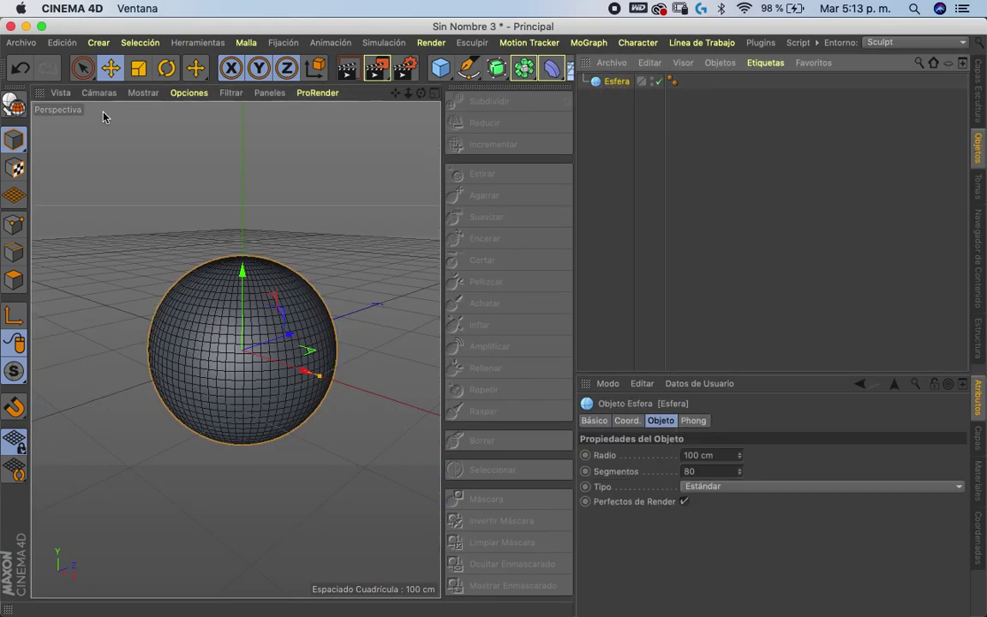
{"action": "left_click", "coordinate": [13, 105]}
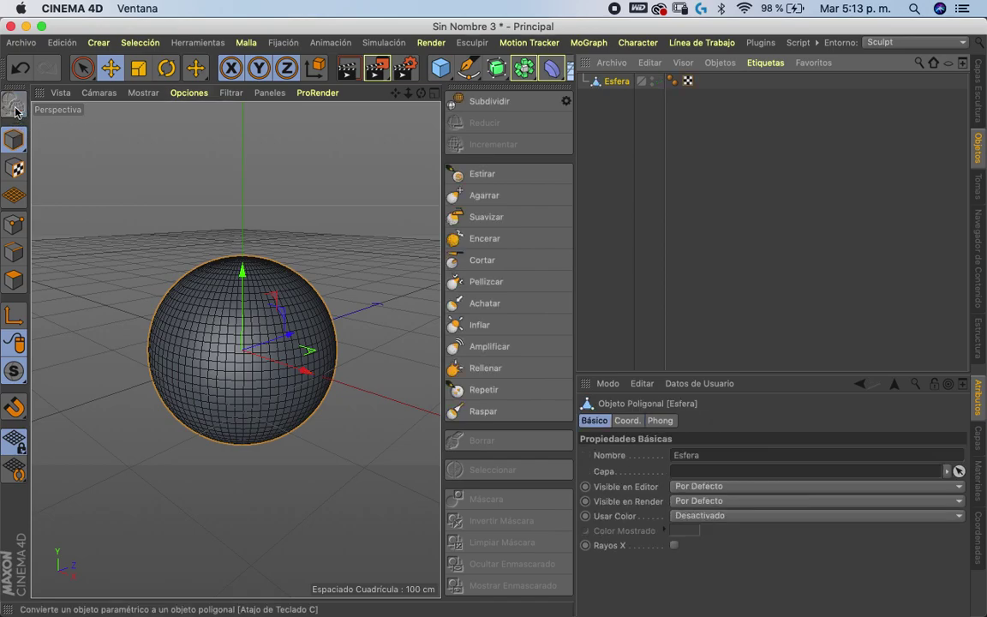
{"action": "left_click", "coordinate": [490, 103]}
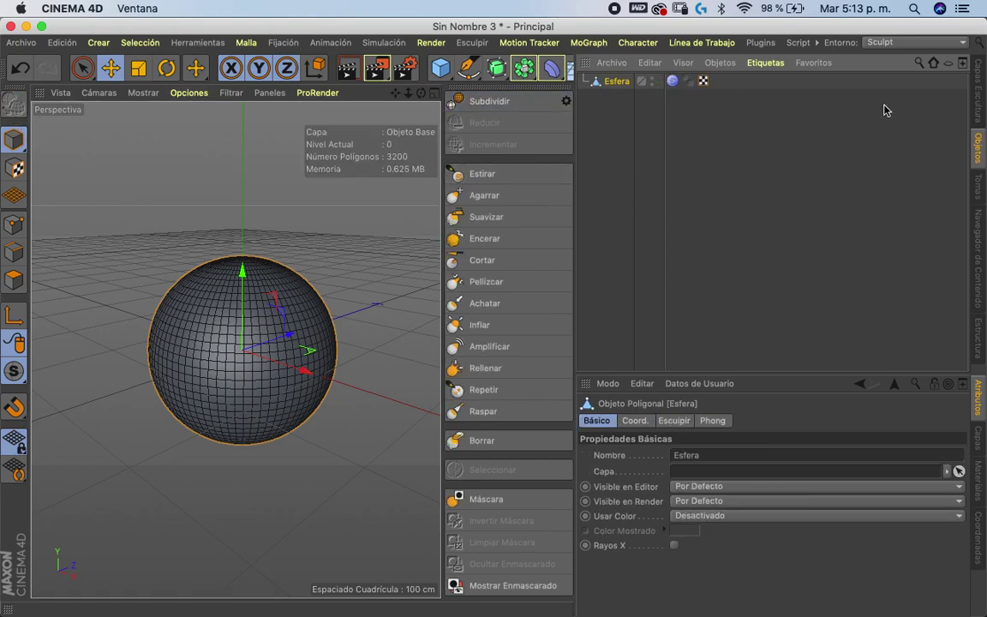
Show the sculpt layers of the sphere and add a new sculpt layer above Objeto Base
{"action": "left_click", "coordinate": [980, 90]}
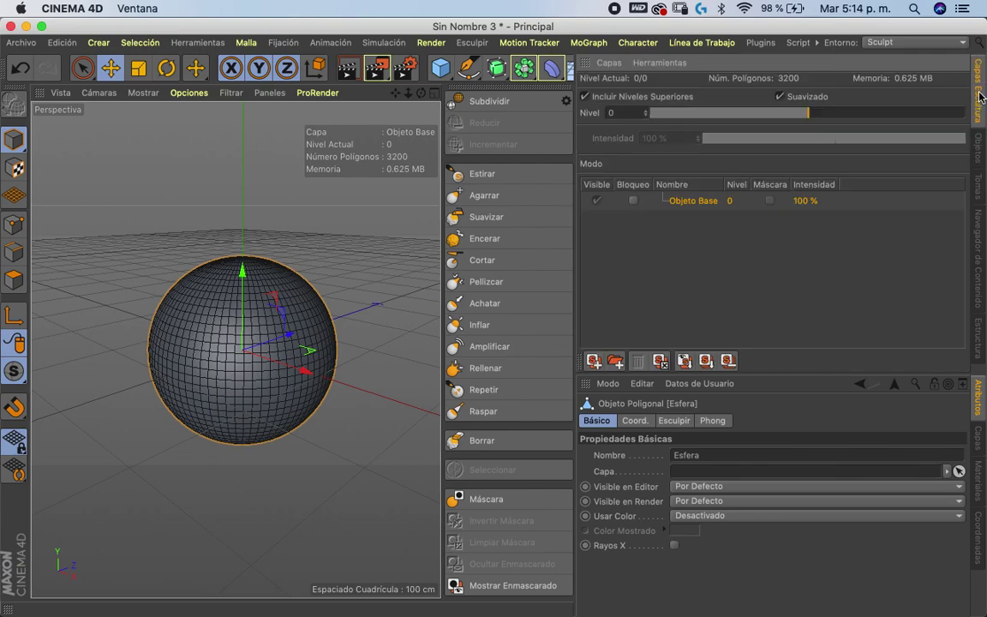
{"action": "left_click", "coordinate": [980, 184]}
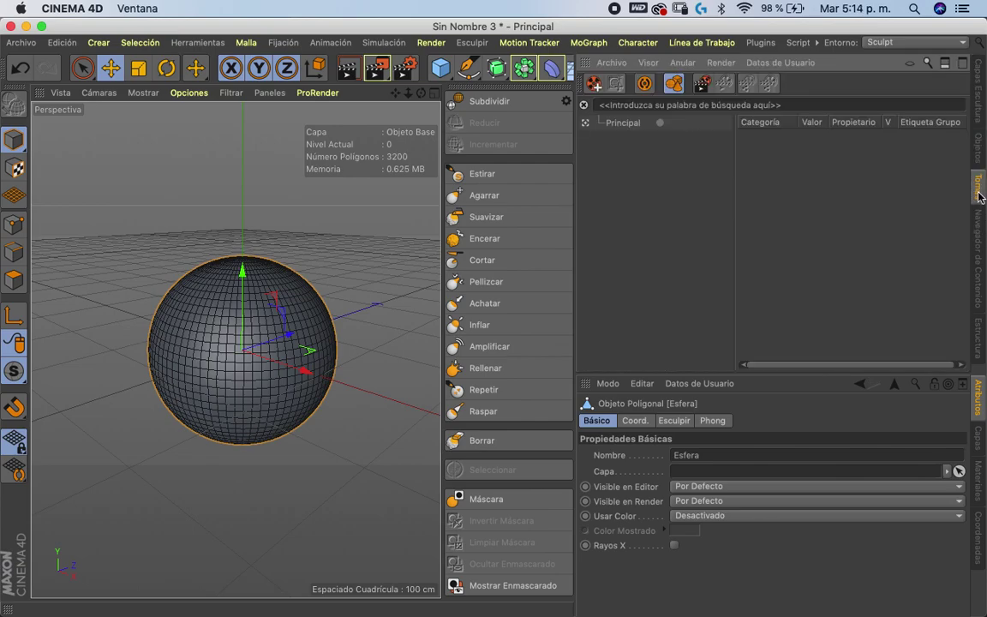
{"action": "left_click", "coordinate": [980, 230]}
{"action": "left_click", "coordinate": [980, 185]}
{"action": "left_click", "coordinate": [980, 147]}
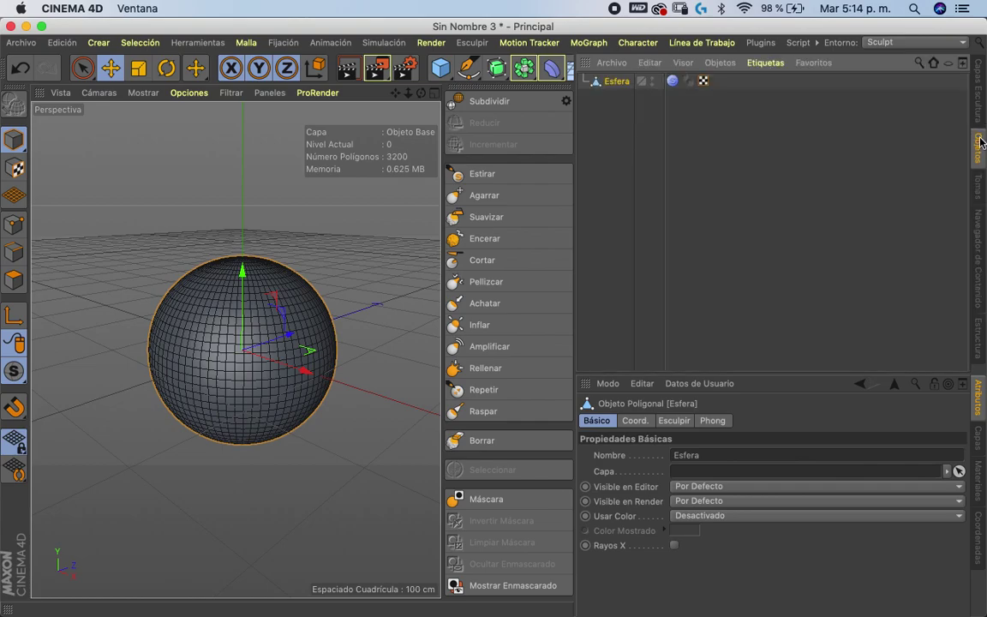
{"action": "left_click", "coordinate": [980, 99]}
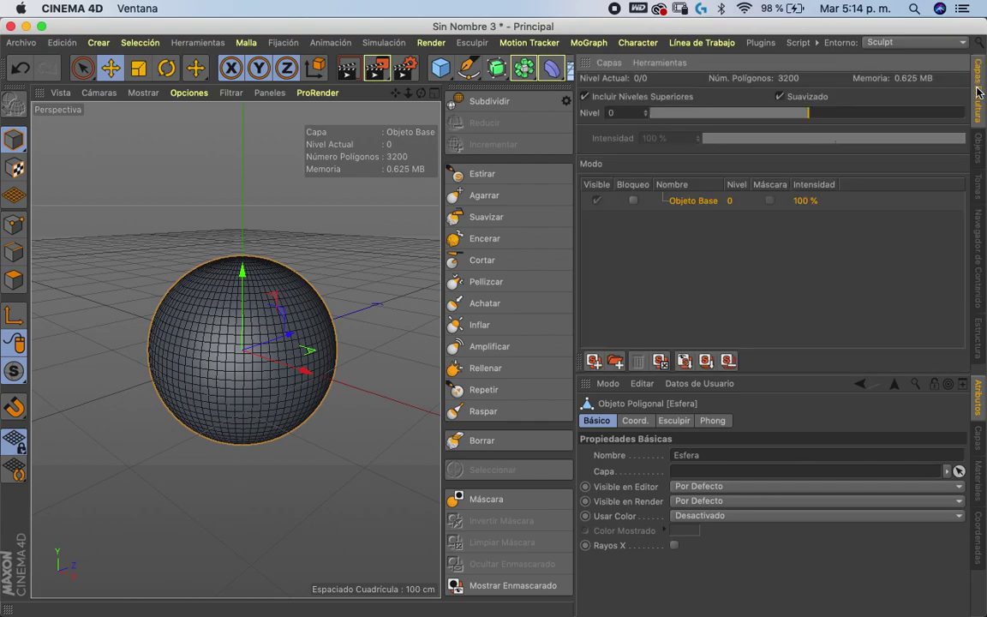
{"action": "left_click", "coordinate": [595, 360]}
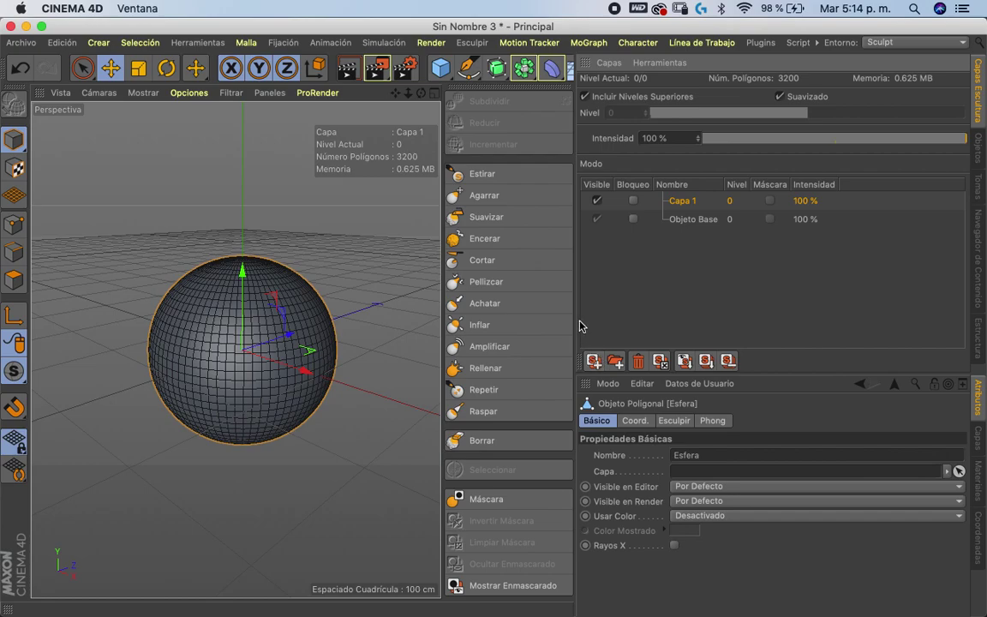
Choose the Grab brush (Agarrar) and enable its X (YZ) symmetry on the local axes
{"action": "left_click", "coordinate": [502, 196]}
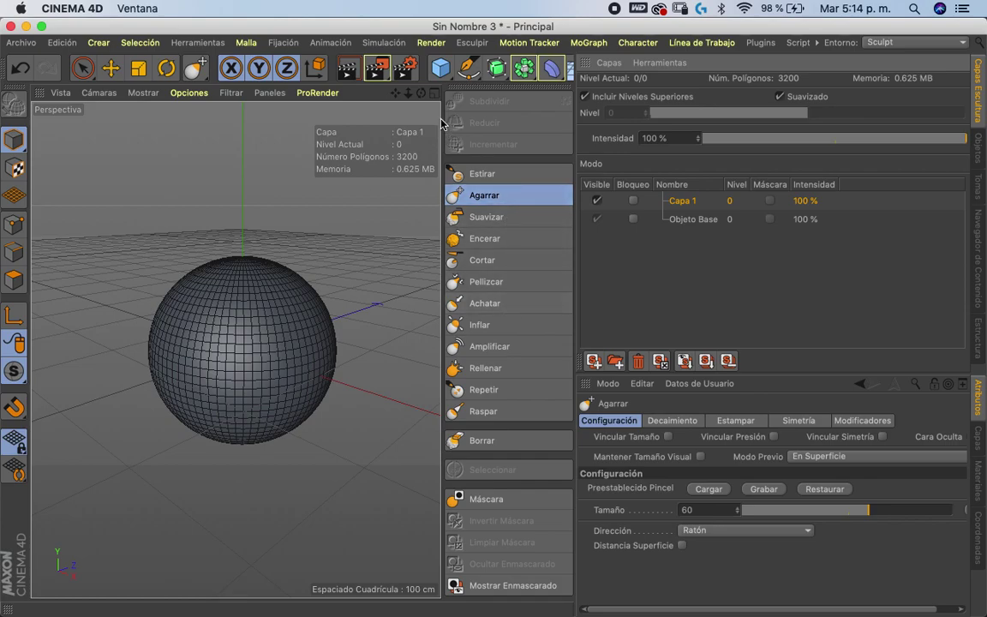
{"action": "left_click_drag", "start_coordinate": [578, 255], "coordinate": [684, 255]}
{"action": "left_click", "coordinate": [904, 421]}
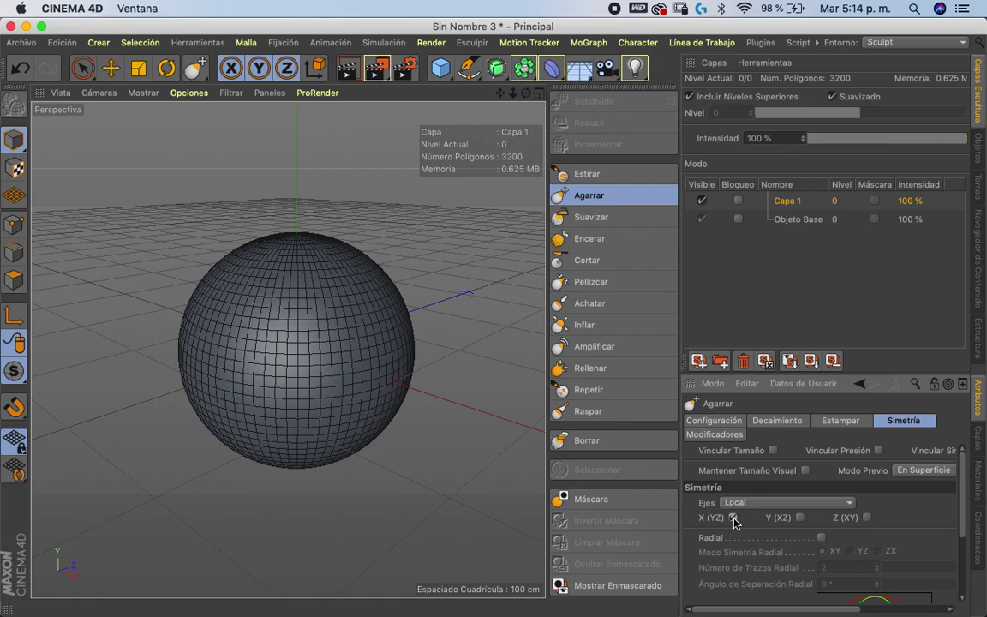
{"action": "mouse_move", "coordinate": [324, 294]}
{"action": "left_mouse_down"}
{"action": "mouse_move", "coordinate": [467, 136]}
{"action": "mouse_move", "coordinate": [388, 172]}
{"action": "mouse_move", "coordinate": [341, 220]}
{"action": "mouse_move", "coordinate": [350, 187]}
{"action": "mouse_move", "coordinate": [454, 235]}
{"action": "left_mouse_up"}
{"action": "key", "text": "super+z"}
{"action": "mouse_move", "coordinate": [445, 324]}
{"action": "left_mouse_down", "text": "alt"}
{"action": "mouse_move", "coordinate": [514, 378]}
{"action": "mouse_move", "coordinate": [362, 260]}
{"action": "mouse_move", "coordinate": [432, 200]}
{"action": "left_mouse_up", "text": "alt"}
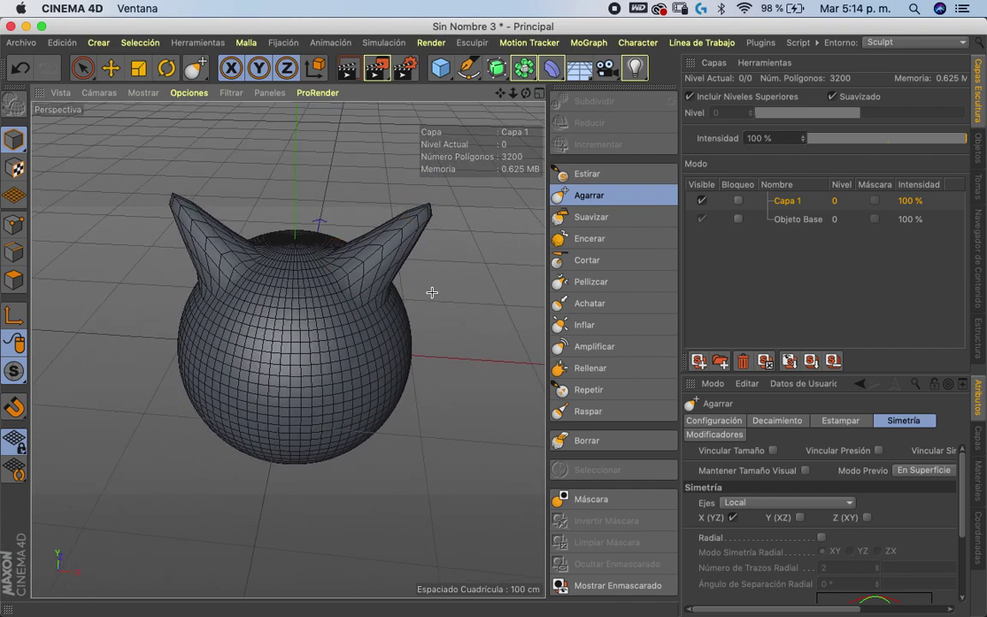
{"action": "key", "text": "super+z"}
Pull mirrored spikes out of the sphere's upper part, sides, back and underside on the sculpt layer Capa 1
{"action": "left_click_drag", "start_coordinate": [370, 267], "coordinate": [397, 219]}
{"action": "left_click_drag", "start_coordinate": [392, 305], "coordinate": [473, 289]}
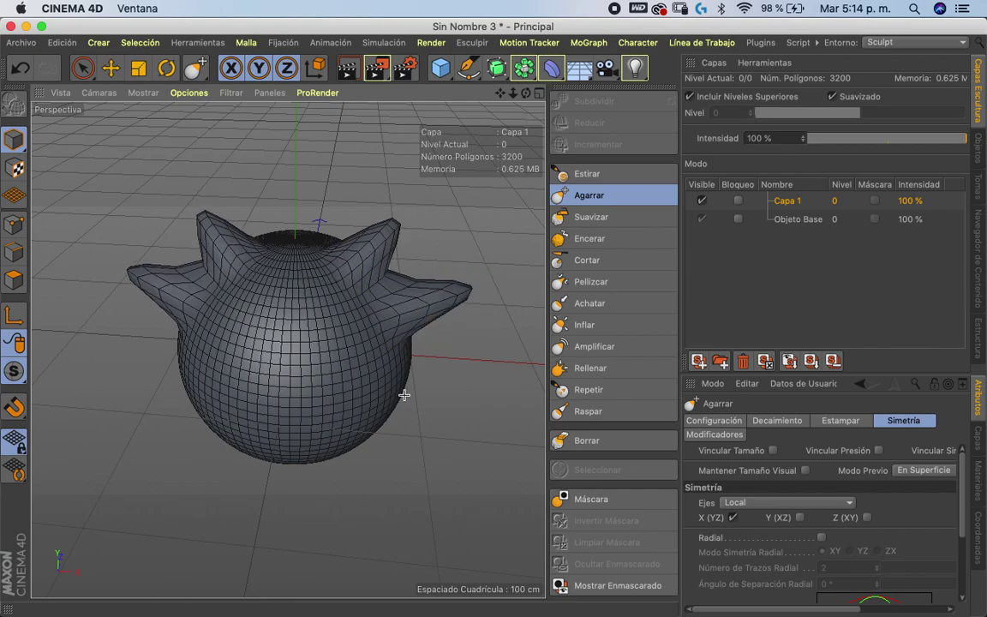
{"action": "mouse_move", "coordinate": [432, 418]}
{"action": "left_mouse_down"}
{"action": "mouse_move", "coordinate": [467, 443]}
{"action": "mouse_move", "coordinate": [348, 351]}
{"action": "mouse_move", "coordinate": [433, 341]}
{"action": "left_mouse_up"}
{"action": "left_click_drag", "start_coordinate": [350, 429], "coordinate": [420, 489]}
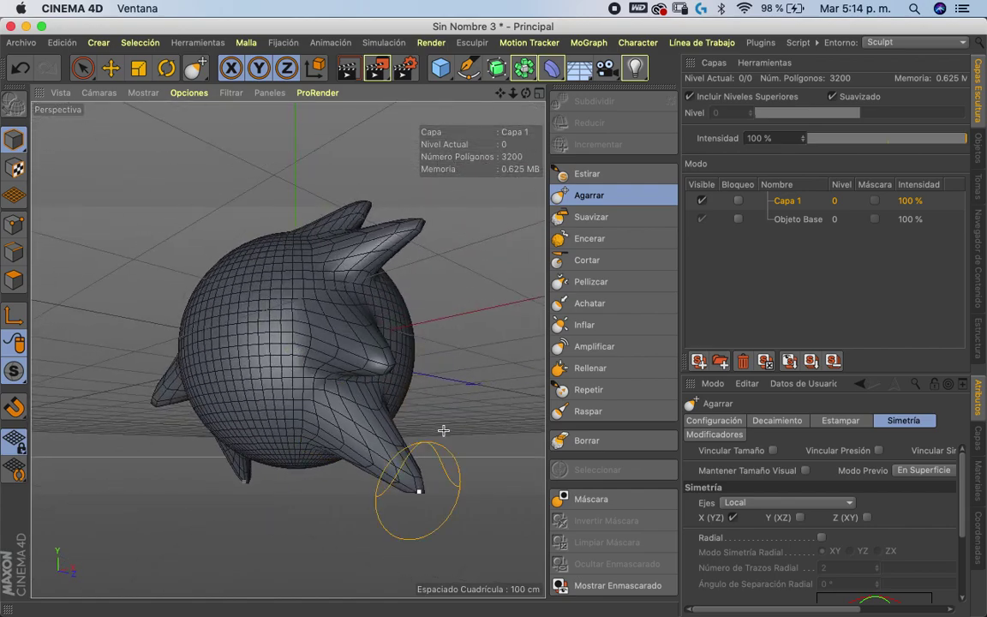
{"action": "mouse_move", "coordinate": [403, 352]}
{"action": "left_mouse_down", "text": "alt"}
{"action": "mouse_move", "coordinate": [405, 440]}
{"action": "mouse_move", "coordinate": [396, 433]}
{"action": "left_mouse_up", "text": "alt"}
{"action": "left_click_drag", "start_coordinate": [318, 464], "coordinate": [324, 547]}
{"action": "left_click_drag", "start_coordinate": [131, 411], "coordinate": [121, 419]}
{"action": "mouse_move", "coordinate": [246, 463]}
{"action": "left_mouse_down", "text": "alt"}
{"action": "mouse_move", "coordinate": [405, 425]}
{"action": "mouse_move", "coordinate": [352, 408]}
{"action": "left_mouse_up", "text": "alt"}
{"action": "mouse_move", "coordinate": [412, 421]}
{"action": "left_mouse_down", "text": "alt"}
{"action": "mouse_move", "coordinate": [277, 469]}
{"action": "mouse_move", "coordinate": [232, 443]}
{"action": "mouse_move", "coordinate": [180, 450]}
{"action": "left_mouse_up", "text": "alt"}
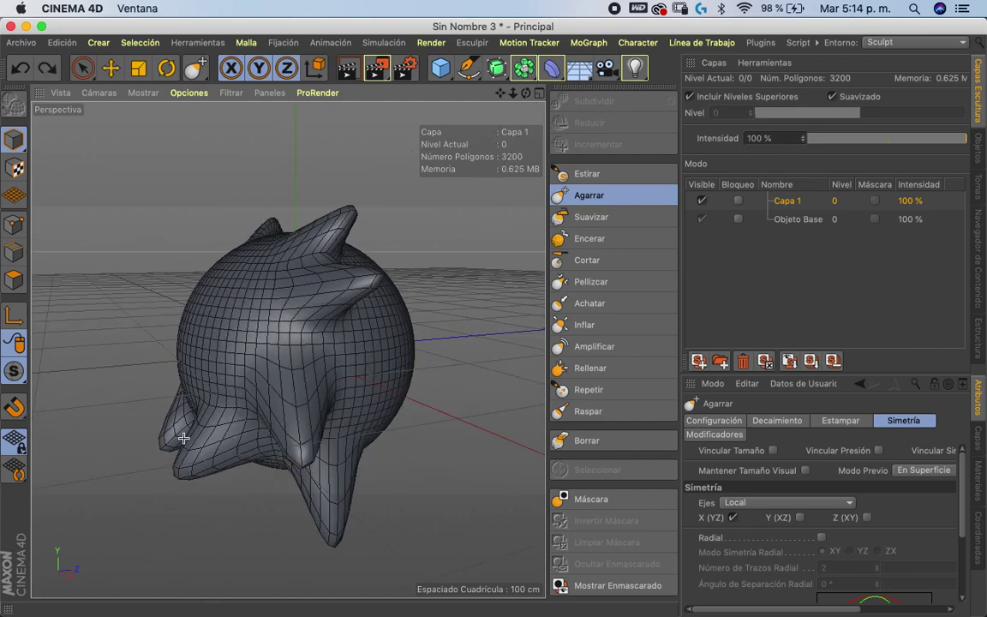
{"action": "mouse_move", "coordinate": [149, 348]}
{"action": "left_mouse_down"}
{"action": "mouse_move", "coordinate": [136, 320]}
{"action": "mouse_move", "coordinate": [368, 441]}
{"action": "mouse_move", "coordinate": [517, 440]}
{"action": "mouse_move", "coordinate": [397, 385]}
{"action": "mouse_move", "coordinate": [397, 363]}
{"action": "mouse_move", "coordinate": [474, 359]}
{"action": "mouse_move", "coordinate": [503, 321]}
{"action": "mouse_move", "coordinate": [359, 348]}
{"action": "mouse_move", "coordinate": [460, 297]}
{"action": "left_mouse_up"}
{"action": "mouse_move", "coordinate": [334, 245]}
{"action": "left_mouse_down"}
{"action": "mouse_move", "coordinate": [381, 252]}
{"action": "mouse_move", "coordinate": [403, 239]}
{"action": "left_mouse_up"}
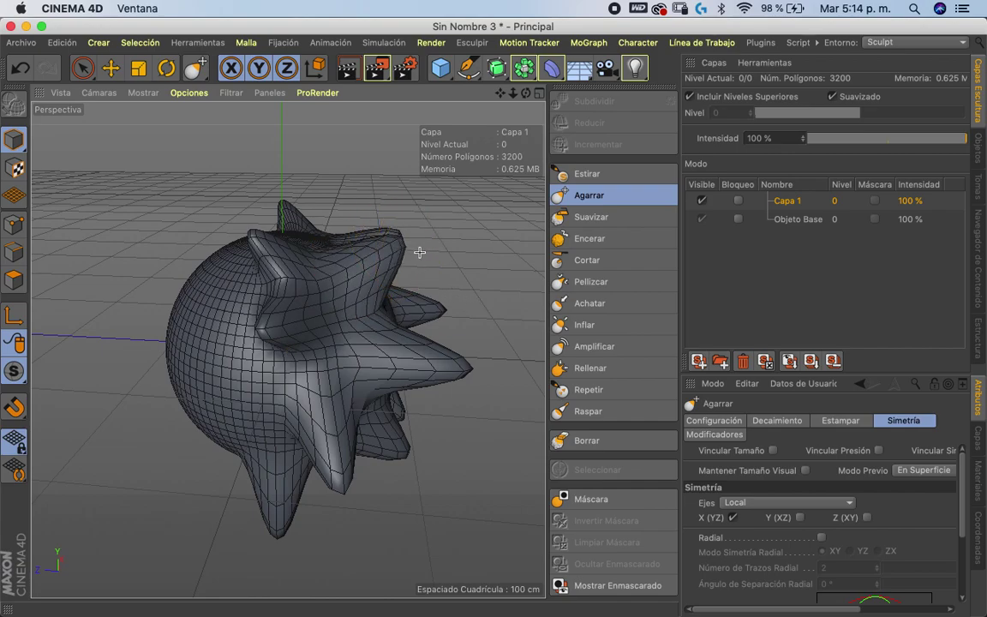
{"action": "key", "text": "ctrl+z"}
{"action": "left_click_drag", "start_coordinate": [347, 379], "coordinate": [119, 384], "text": "alt"}
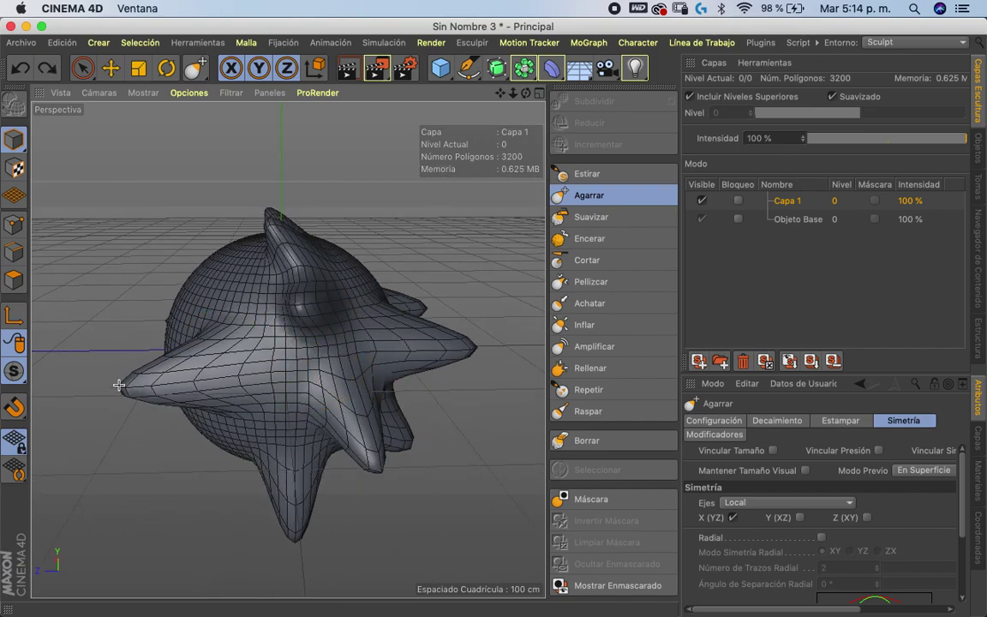
{"action": "mouse_move", "coordinate": [217, 295]}
{"action": "left_mouse_down"}
{"action": "mouse_move", "coordinate": [157, 265]}
{"action": "mouse_move", "coordinate": [150, 247]}
{"action": "left_mouse_up"}
{"action": "mouse_move", "coordinate": [207, 336]}
{"action": "left_mouse_down", "text": "alt"}
{"action": "mouse_move", "coordinate": [309, 453]}
{"action": "mouse_move", "coordinate": [260, 304]}
{"action": "mouse_move", "coordinate": [219, 253]}
{"action": "mouse_move", "coordinate": [293, 324]}
{"action": "mouse_move", "coordinate": [267, 270]}
{"action": "mouse_move", "coordinate": [208, 364]}
{"action": "mouse_move", "coordinate": [147, 346]}
{"action": "mouse_move", "coordinate": [255, 434]}
{"action": "mouse_move", "coordinate": [187, 348]}
{"action": "mouse_move", "coordinate": [154, 463]}
{"action": "mouse_move", "coordinate": [352, 366]}
{"action": "mouse_move", "coordinate": [137, 478]}
{"action": "mouse_move", "coordinate": [203, 467]}
{"action": "mouse_move", "coordinate": [348, 278]}
{"action": "left_mouse_up", "text": "alt"}
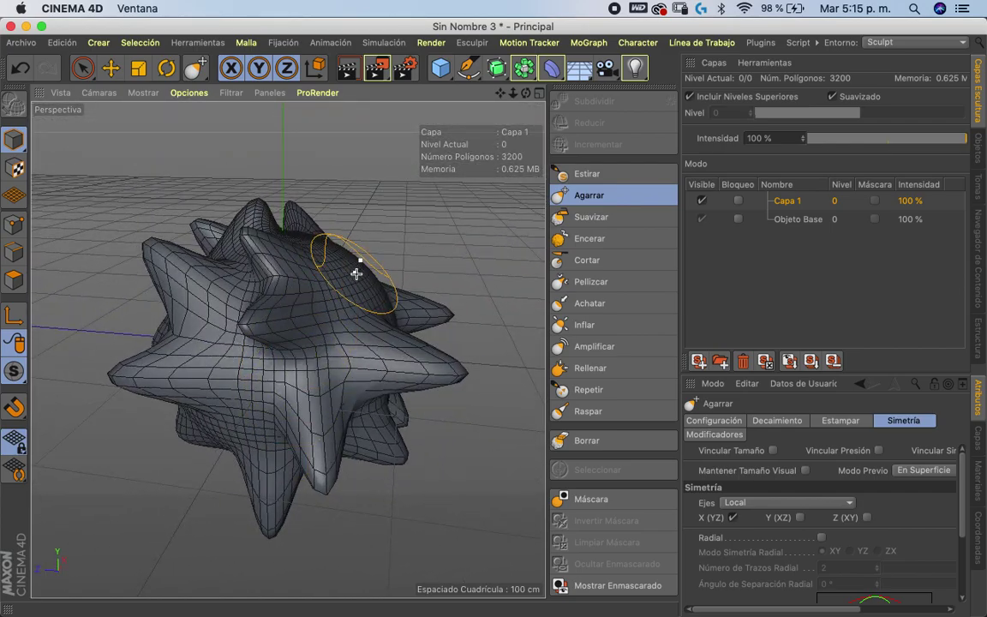
{"action": "left_click_drag", "start_coordinate": [411, 238], "coordinate": [426, 220]}
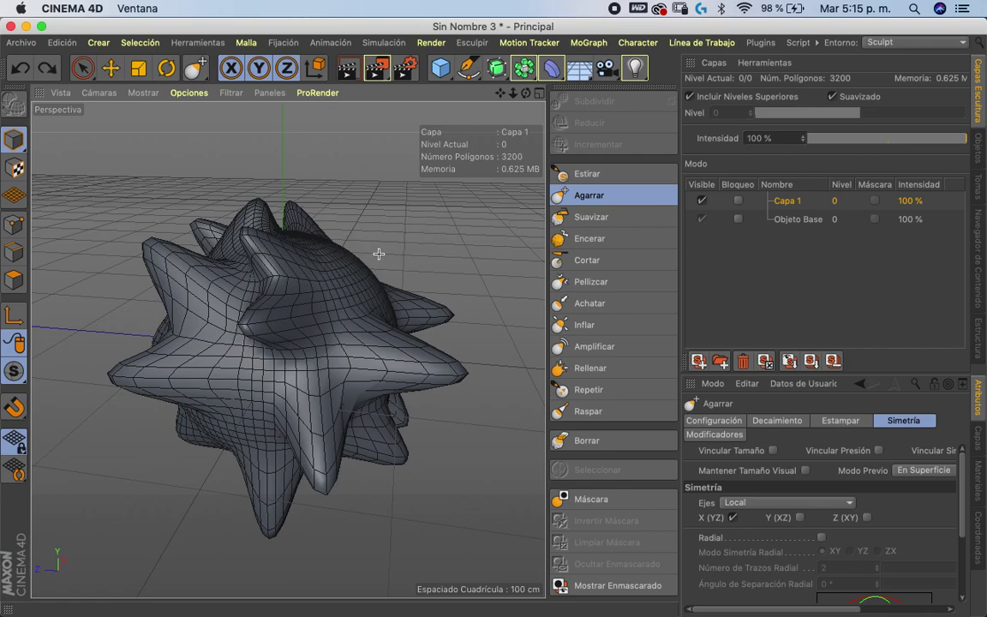
{"action": "left_click_drag", "start_coordinate": [423, 308], "coordinate": [355, 308], "text": "alt"}
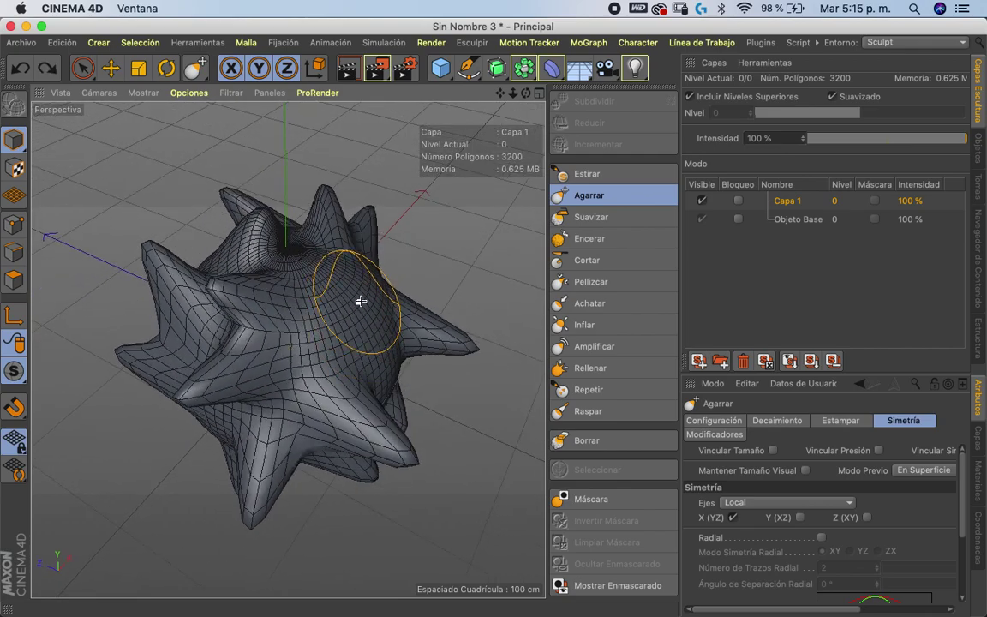
{"action": "mouse_move", "coordinate": [379, 282]}
{"action": "left_mouse_down", "text": "alt"}
{"action": "mouse_move", "coordinate": [463, 302]}
{"action": "mouse_move", "coordinate": [321, 231]}
{"action": "mouse_move", "coordinate": [403, 219]}
{"action": "left_mouse_up", "text": "alt"}
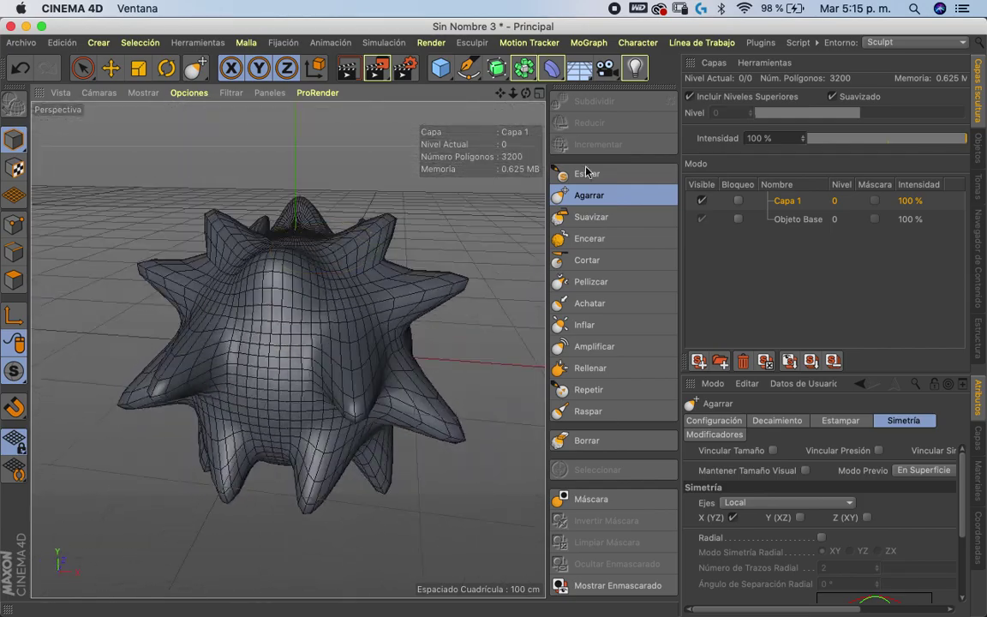
Test the intensity of Capa 1, return it to 100 % and add a second sculpt layer
{"action": "mouse_move", "coordinate": [910, 139]}
{"action": "left_mouse_down"}
{"action": "mouse_move", "coordinate": [819, 137]}
{"action": "mouse_move", "coordinate": [924, 126]}
{"action": "mouse_move", "coordinate": [912, 106]}
{"action": "mouse_move", "coordinate": [979, 110]}
{"action": "mouse_move", "coordinate": [775, 136]}
{"action": "mouse_move", "coordinate": [977, 109]}
{"action": "left_mouse_up"}
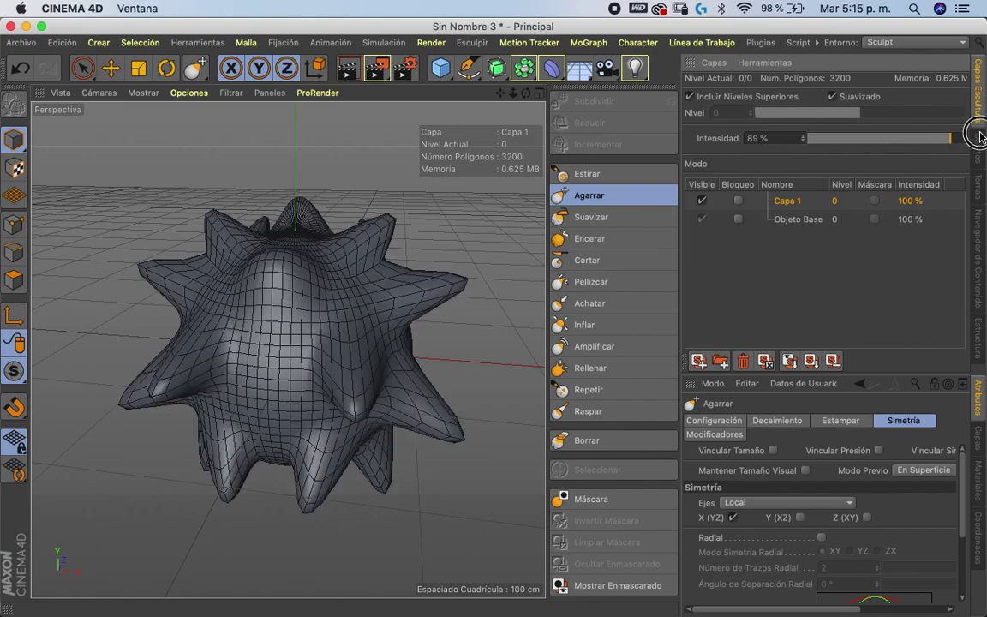
{"action": "left_click", "coordinate": [698, 361]}
Stretch the spikes around the sphere further outward with mirrored Grab strokes on the sculpt layer Capa 2
{"action": "mouse_move", "coordinate": [434, 325]}
{"action": "left_mouse_down", "text": "alt"}
{"action": "mouse_move", "coordinate": [276, 397]}
{"action": "mouse_move", "coordinate": [260, 331]}
{"action": "left_mouse_up", "text": "alt"}
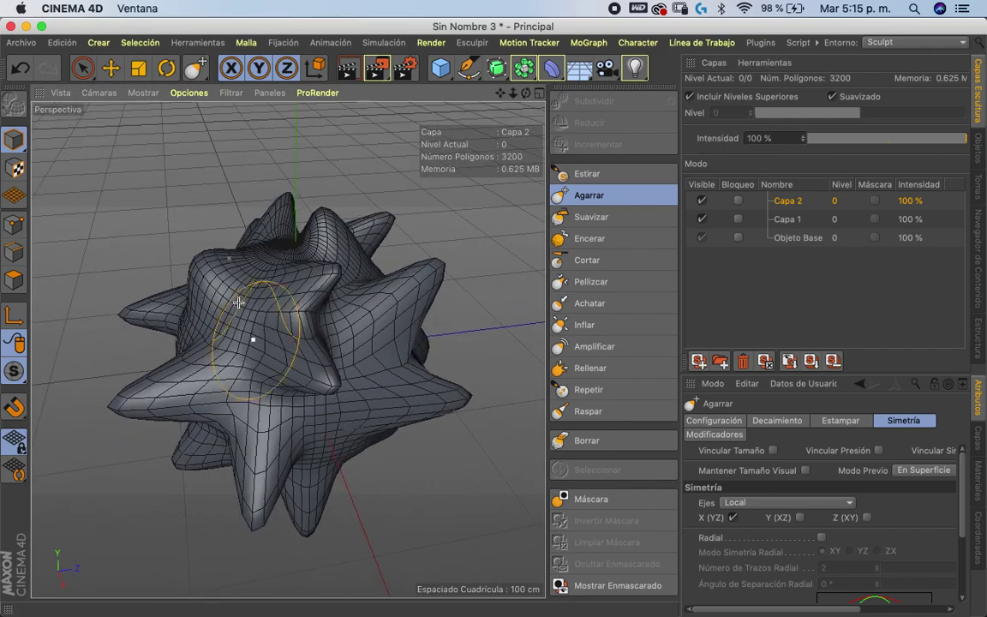
{"action": "mouse_move", "coordinate": [194, 258]}
{"action": "left_mouse_down"}
{"action": "mouse_move", "coordinate": [128, 213]}
{"action": "mouse_move", "coordinate": [174, 244]}
{"action": "mouse_move", "coordinate": [152, 228]}
{"action": "left_mouse_up"}
{"action": "mouse_move", "coordinate": [276, 398]}
{"action": "left_mouse_down", "text": "alt"}
{"action": "mouse_move", "coordinate": [280, 408]}
{"action": "mouse_move", "coordinate": [276, 394]}
{"action": "left_mouse_up", "text": "alt"}
{"action": "left_click_drag", "start_coordinate": [134, 405], "coordinate": [52, 416]}
{"action": "mouse_move", "coordinate": [209, 408]}
{"action": "left_mouse_down", "text": "alt"}
{"action": "mouse_move", "coordinate": [436, 375]}
{"action": "mouse_move", "coordinate": [445, 390]}
{"action": "mouse_move", "coordinate": [484, 348]}
{"action": "left_mouse_up", "text": "alt"}
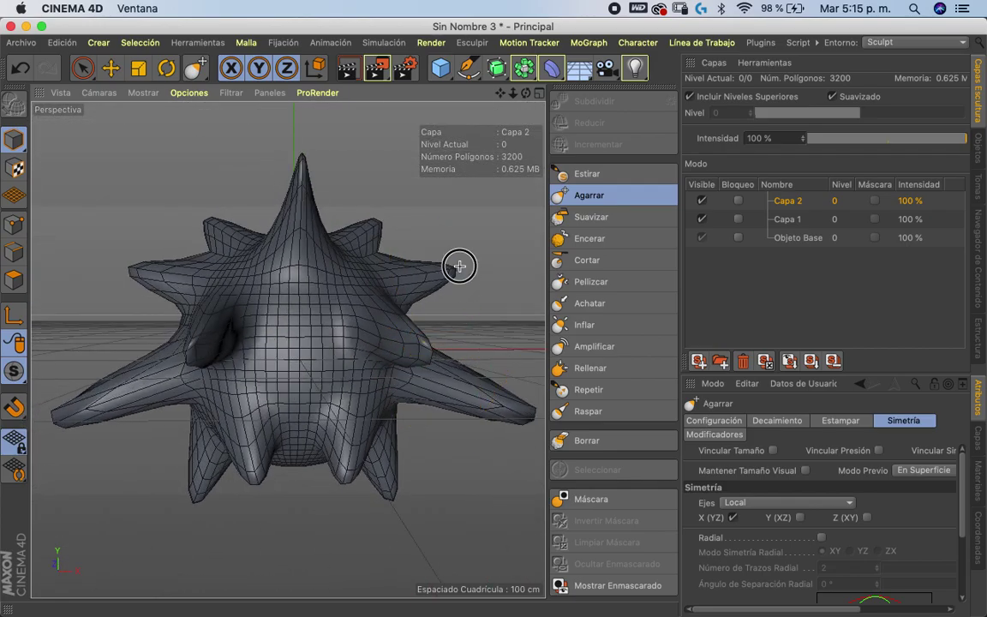
{"action": "left_click_drag", "start_coordinate": [459, 264], "coordinate": [524, 249]}
{"action": "left_click_drag", "start_coordinate": [397, 216], "coordinate": [447, 154]}
{"action": "mouse_move", "coordinate": [400, 287]}
{"action": "left_mouse_down", "text": "alt"}
{"action": "mouse_move", "coordinate": [399, 397]}
{"action": "mouse_move", "coordinate": [302, 357]}
{"action": "left_mouse_up", "text": "alt"}
{"action": "left_click_drag", "start_coordinate": [309, 243], "coordinate": [472, 171]}
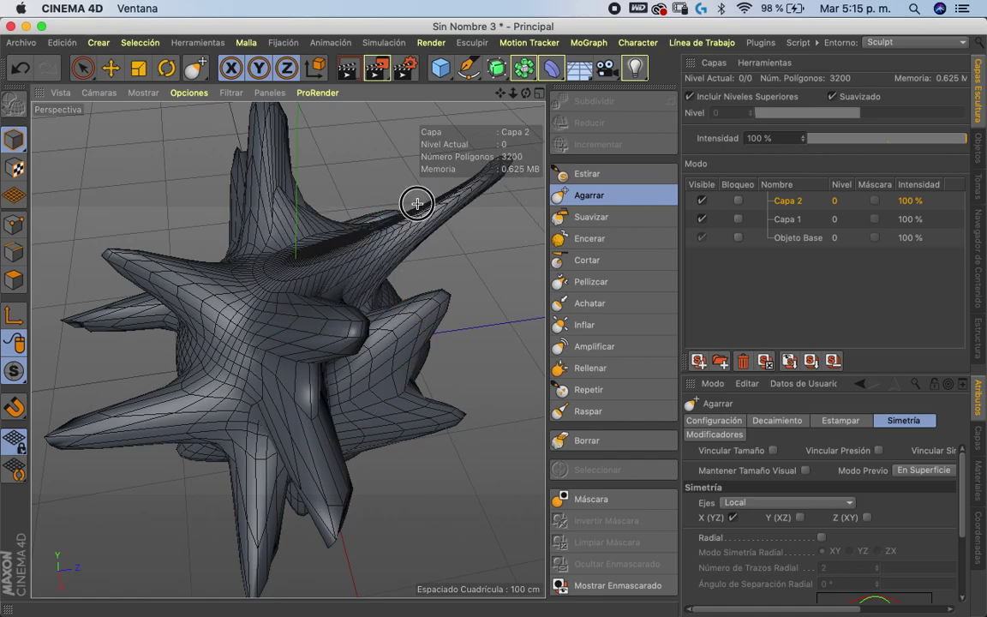
{"action": "mouse_move", "coordinate": [397, 213]}
{"action": "left_mouse_down", "text": "alt"}
{"action": "mouse_move", "coordinate": [452, 273]}
{"action": "mouse_move", "coordinate": [458, 368]}
{"action": "mouse_move", "coordinate": [494, 405]}
{"action": "mouse_move", "coordinate": [397, 414]}
{"action": "mouse_move", "coordinate": [468, 360]}
{"action": "left_mouse_up", "text": "alt"}
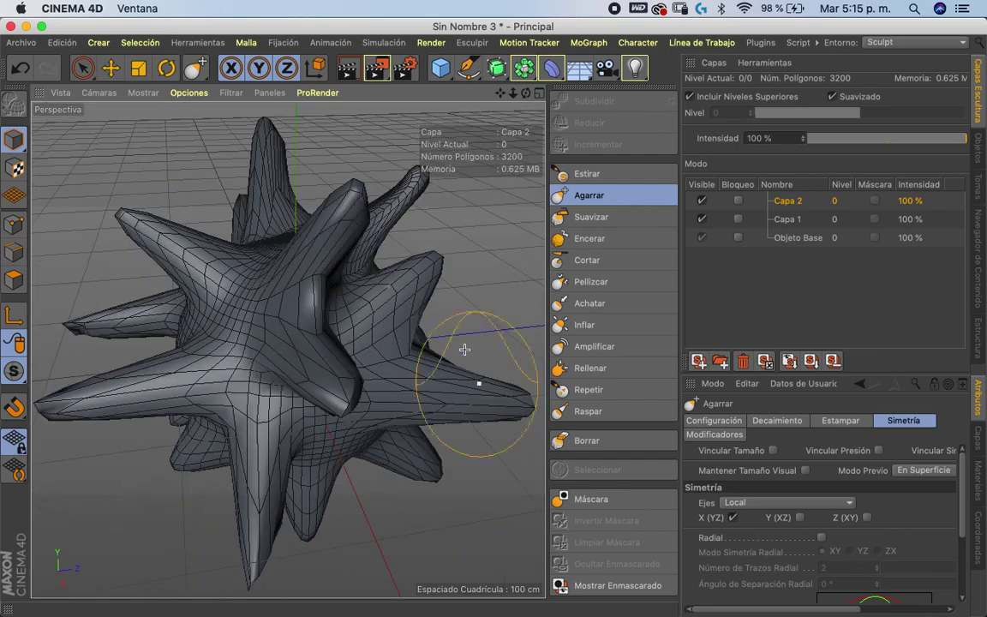
{"action": "left_click_drag", "start_coordinate": [430, 274], "coordinate": [517, 239]}
{"action": "mouse_move", "coordinate": [387, 404]}
{"action": "left_mouse_down", "text": "alt"}
{"action": "mouse_move", "coordinate": [531, 300]}
{"action": "mouse_move", "coordinate": [497, 343]}
{"action": "left_mouse_up", "text": "alt"}
{"action": "left_click_drag", "start_coordinate": [397, 452], "coordinate": [465, 523]}
{"action": "mouse_move", "coordinate": [456, 342]}
{"action": "left_mouse_down", "text": "alt"}
{"action": "mouse_move", "coordinate": [362, 485]}
{"action": "mouse_move", "coordinate": [250, 467]}
{"action": "mouse_move", "coordinate": [238, 506]}
{"action": "mouse_move", "coordinate": [527, 427]}
{"action": "mouse_move", "coordinate": [608, 430]}
{"action": "mouse_move", "coordinate": [366, 359]}
{"action": "mouse_move", "coordinate": [398, 445]}
{"action": "mouse_move", "coordinate": [394, 388]}
{"action": "left_mouse_up", "text": "alt"}
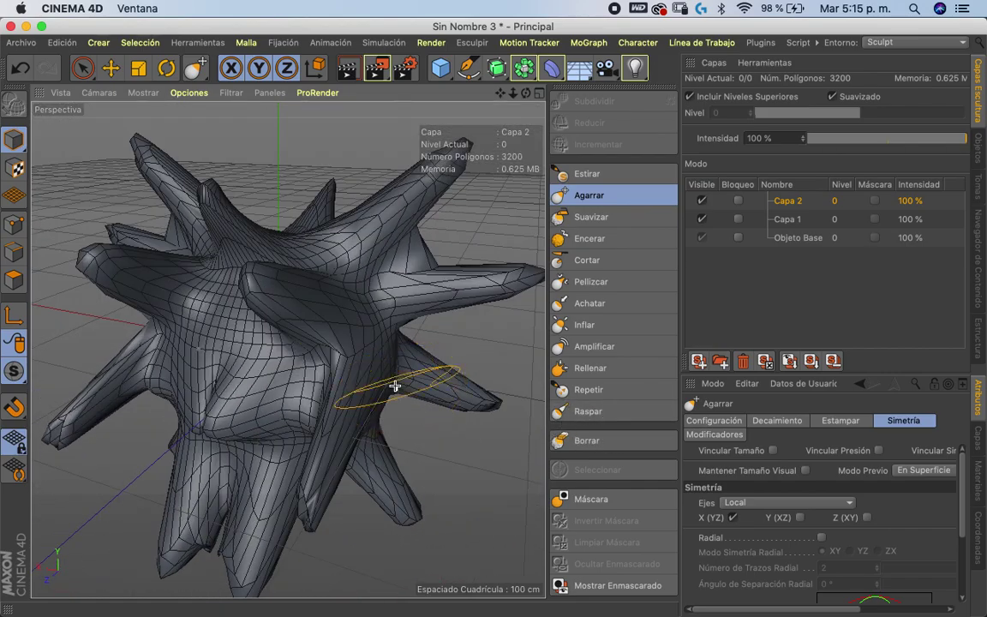
{"action": "mouse_move", "coordinate": [463, 342]}
{"action": "left_mouse_down", "text": "alt"}
{"action": "mouse_move", "coordinate": [424, 409]}
{"action": "mouse_move", "coordinate": [154, 321]}
{"action": "mouse_move", "coordinate": [352, 267]}
{"action": "left_mouse_up", "text": "alt"}
Test the intensity of Capa 2, then set the intensity of both Capa 1 and Capa 2 to 0 %
{"action": "mouse_move", "coordinate": [918, 139]}
{"action": "left_mouse_down"}
{"action": "mouse_move", "coordinate": [819, 138]}
{"action": "mouse_move", "coordinate": [980, 146]}
{"action": "mouse_move", "coordinate": [761, 136]}
{"action": "mouse_move", "coordinate": [980, 129]}
{"action": "left_mouse_up"}
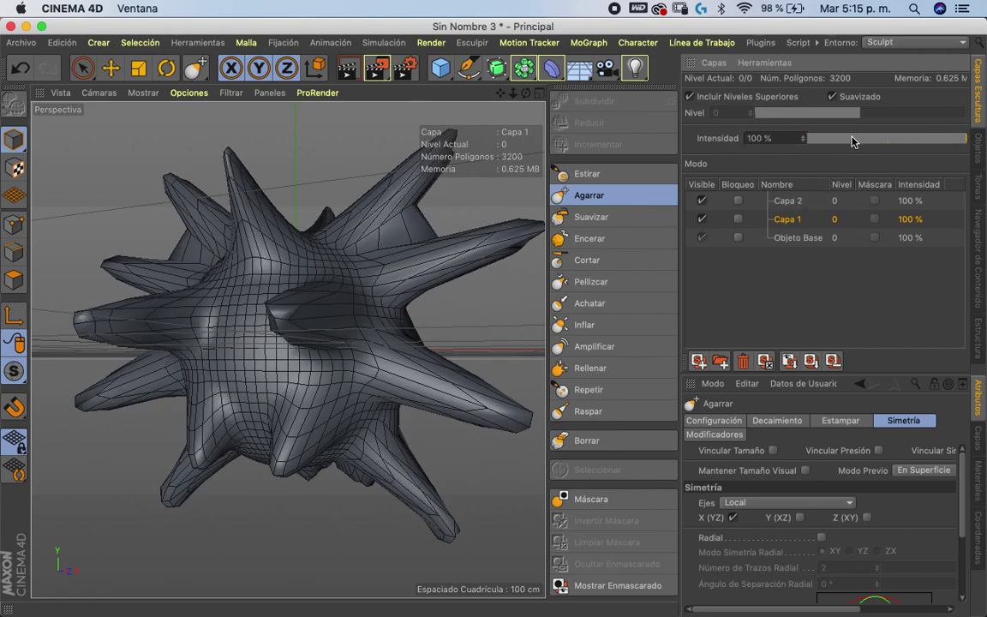
{"action": "left_click_drag", "start_coordinate": [852, 142], "coordinate": [708, 156]}
{"action": "left_click", "coordinate": [793, 201]}
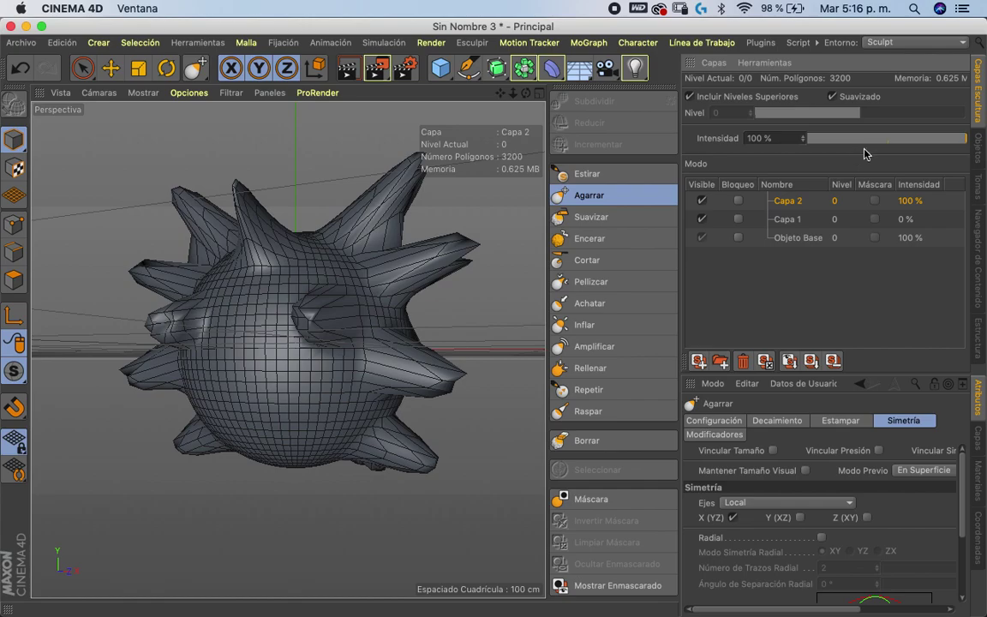
{"action": "left_click", "coordinate": [810, 137]}
{"action": "left_click_drag", "start_coordinate": [387, 385], "coordinate": [326, 283], "text": "alt"}
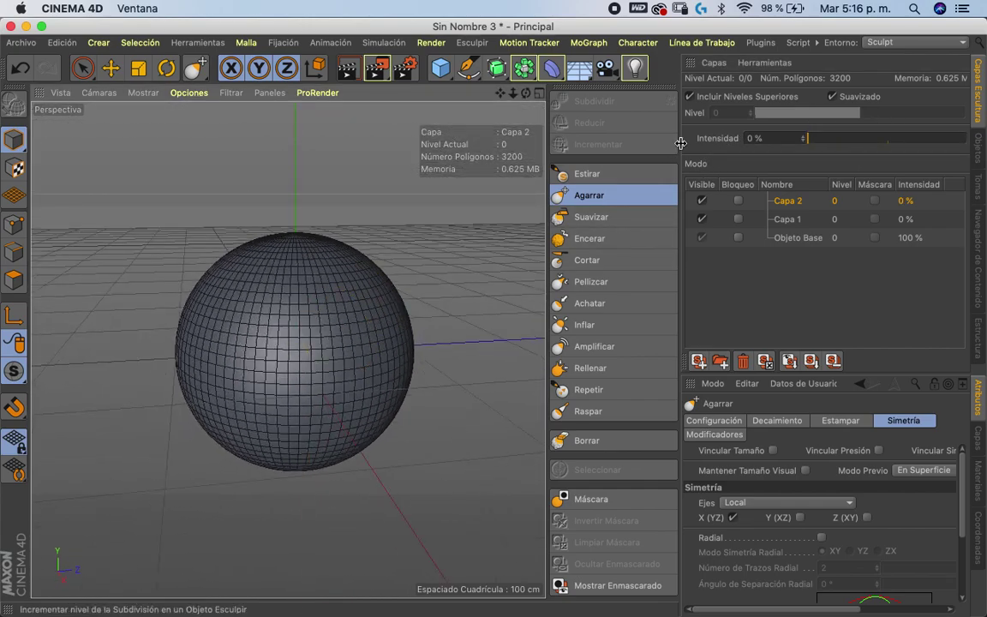
Convert the sculpt layers into a Pose Morph copy of the sphere (Esculpir a Pose Morph) and show the object list
{"action": "left_click", "coordinate": [763, 62]}
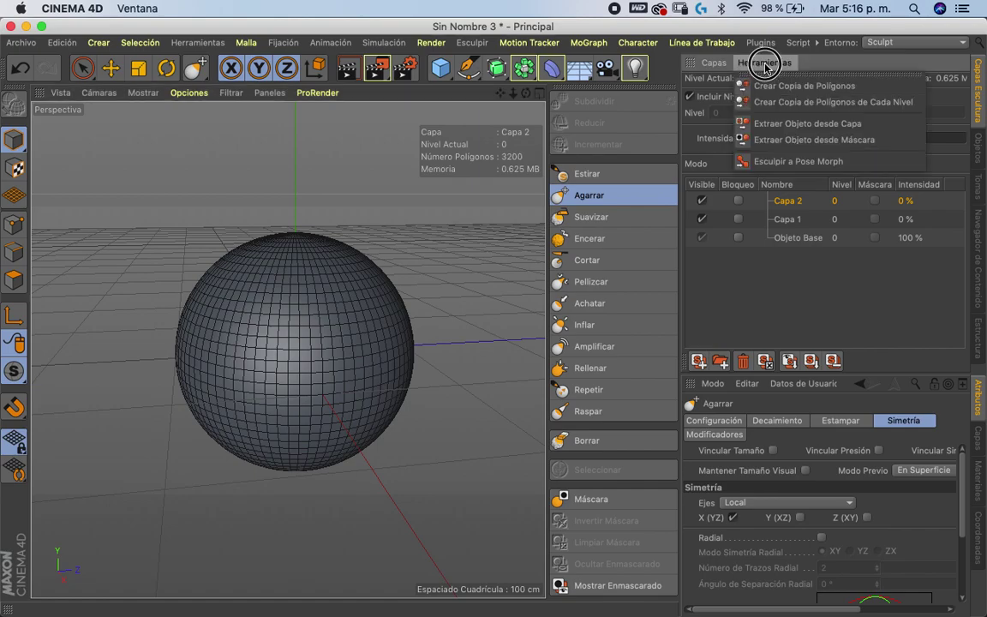
{"action": "left_click", "coordinate": [795, 163]}
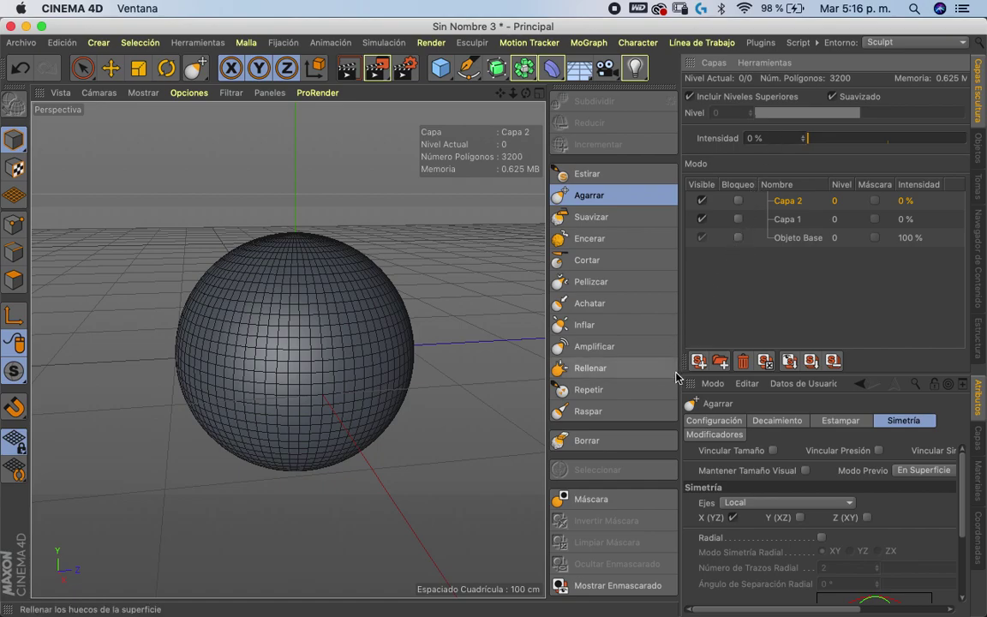
{"action": "left_click", "coordinate": [978, 146]}
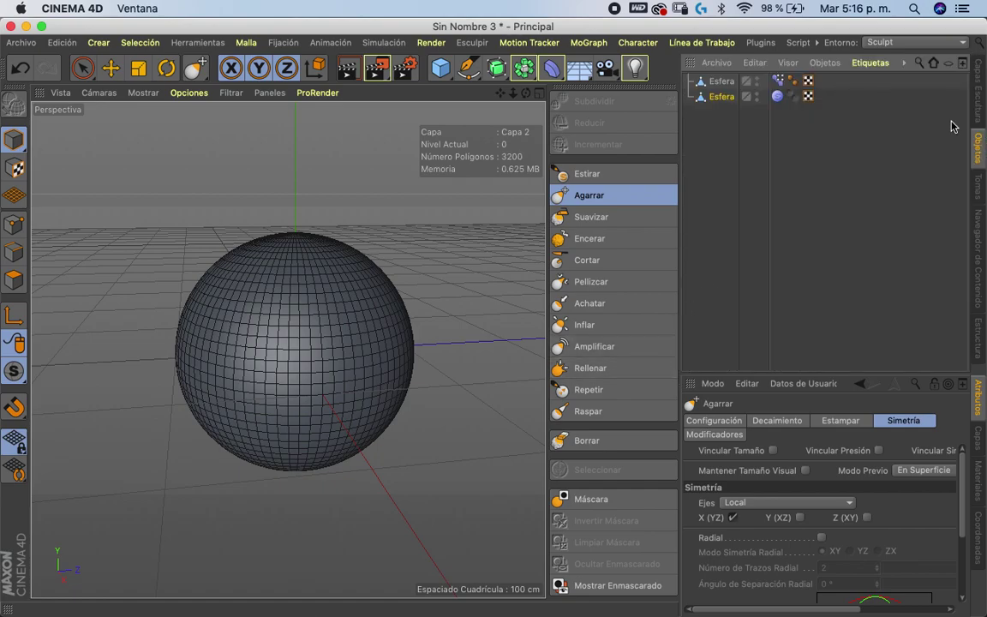
Delete the original Esfera that carries the sculpt tag, keeping the Pose Morph copy
{"action": "left_click", "coordinate": [721, 97]}
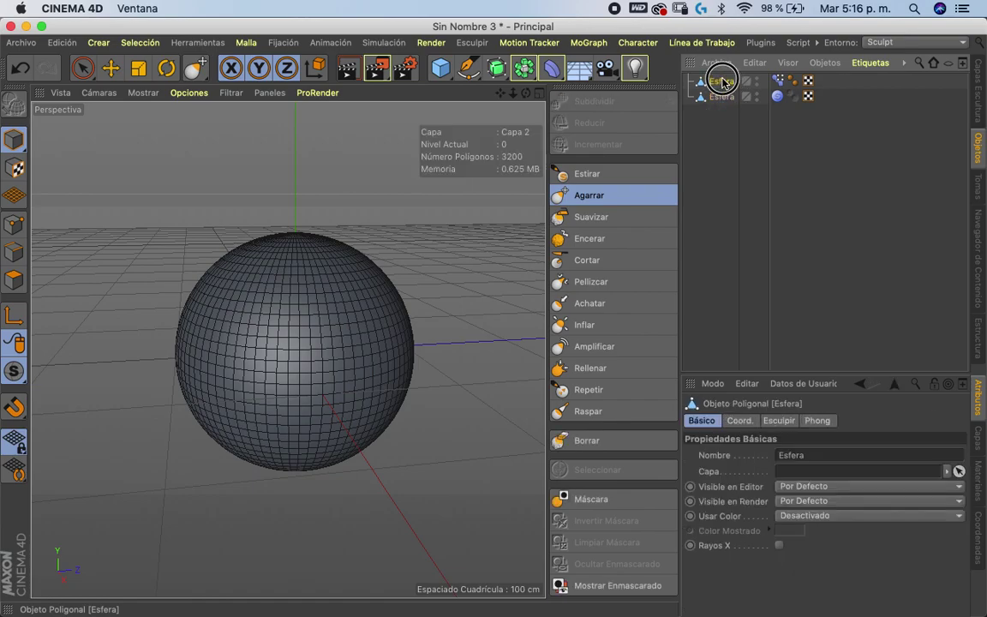
{"action": "left_click", "coordinate": [723, 81]}
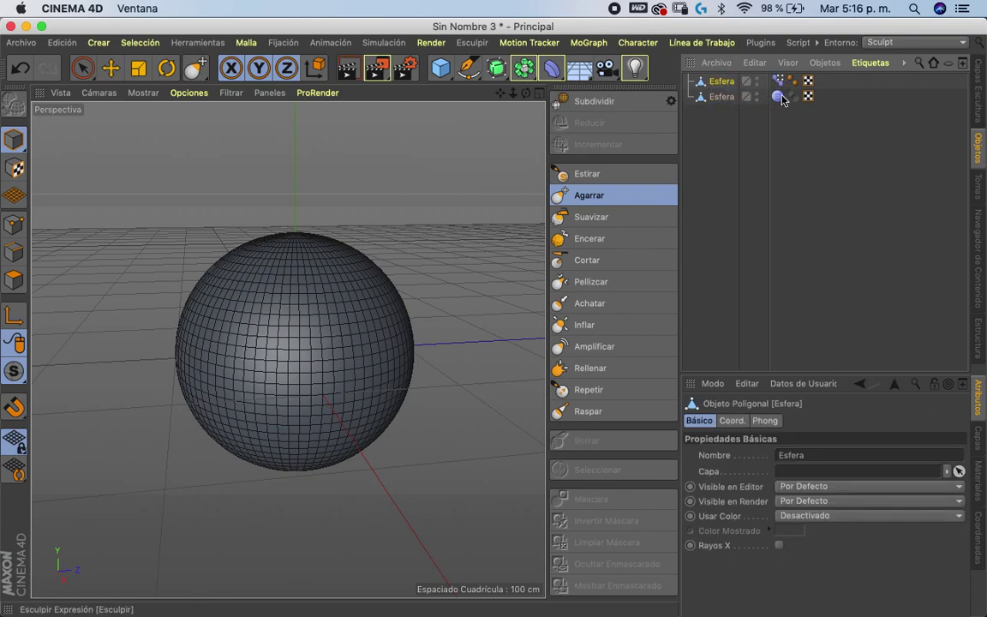
{"action": "left_click", "coordinate": [717, 97]}
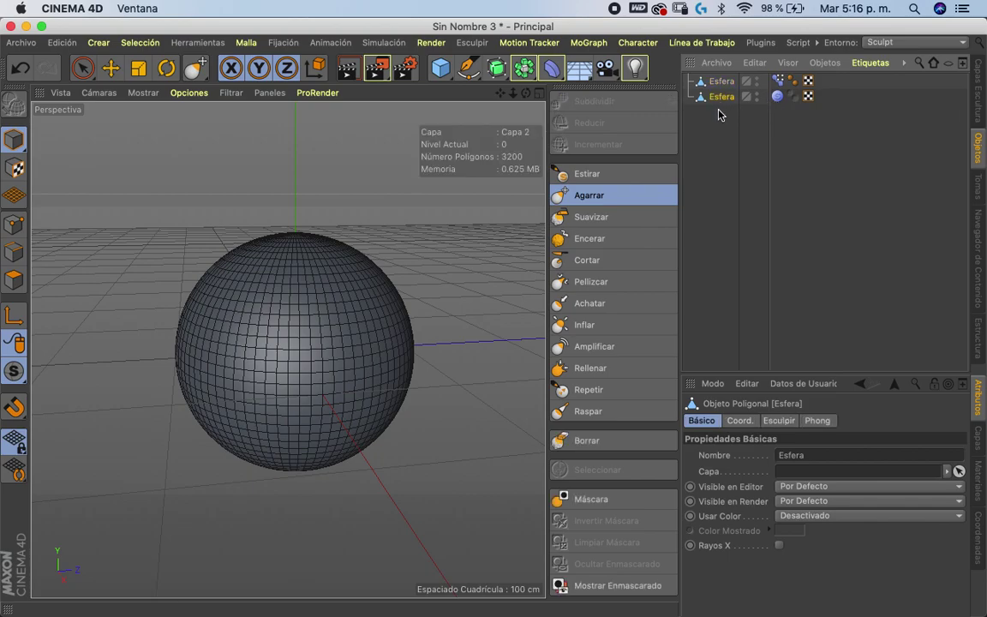
{"action": "key", "text": "Delete"}
Open the sphere's Pose Morph tag, select the Capa 2 pose and enlarge the attribute area to show its strength setting
{"action": "left_click", "coordinate": [778, 81]}
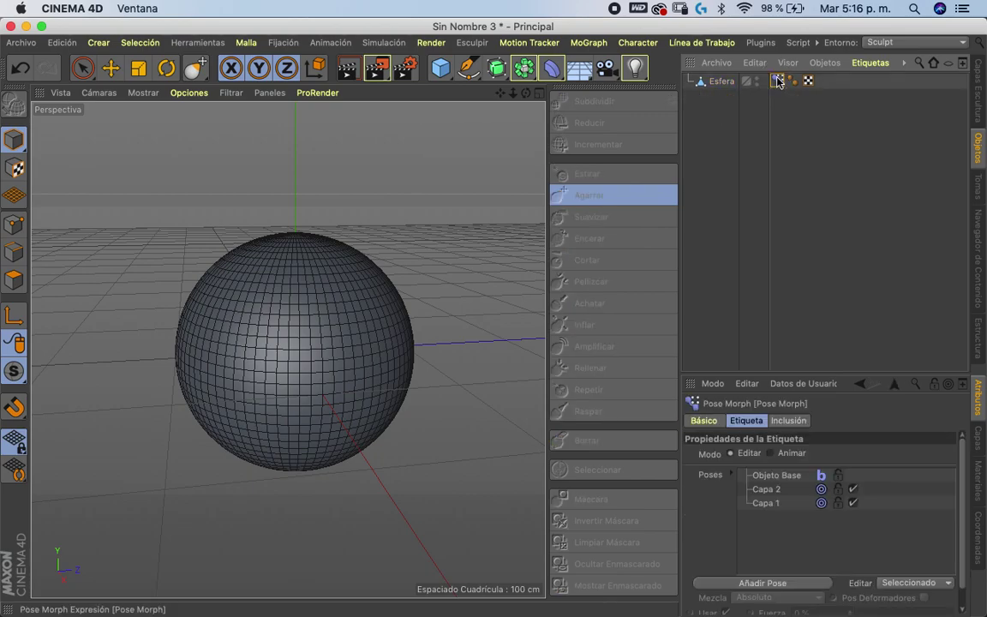
{"action": "left_click", "coordinate": [769, 491]}
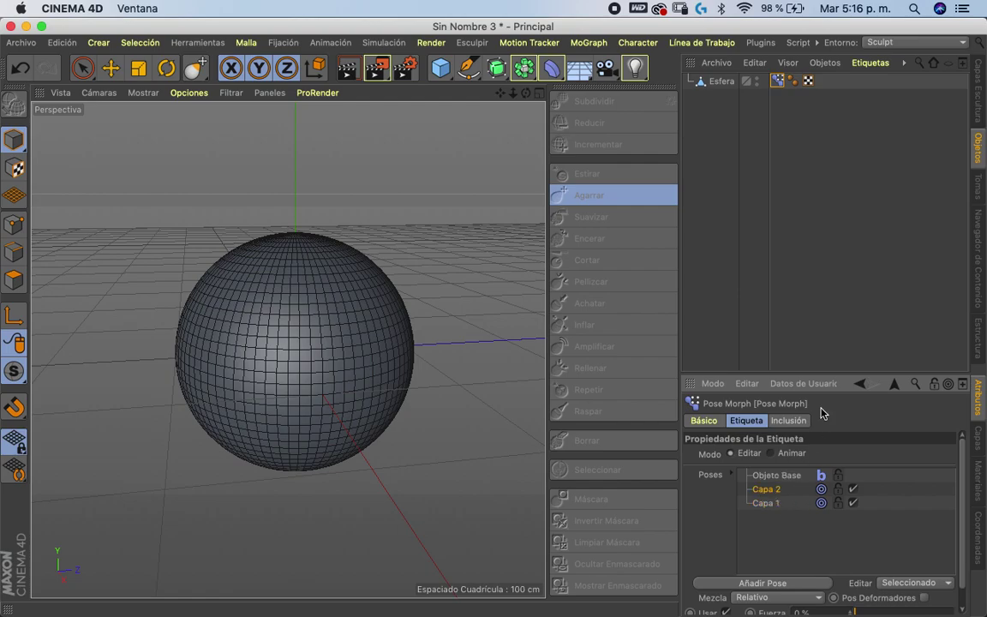
{"action": "left_click_drag", "start_coordinate": [831, 375], "coordinate": [824, 309]}
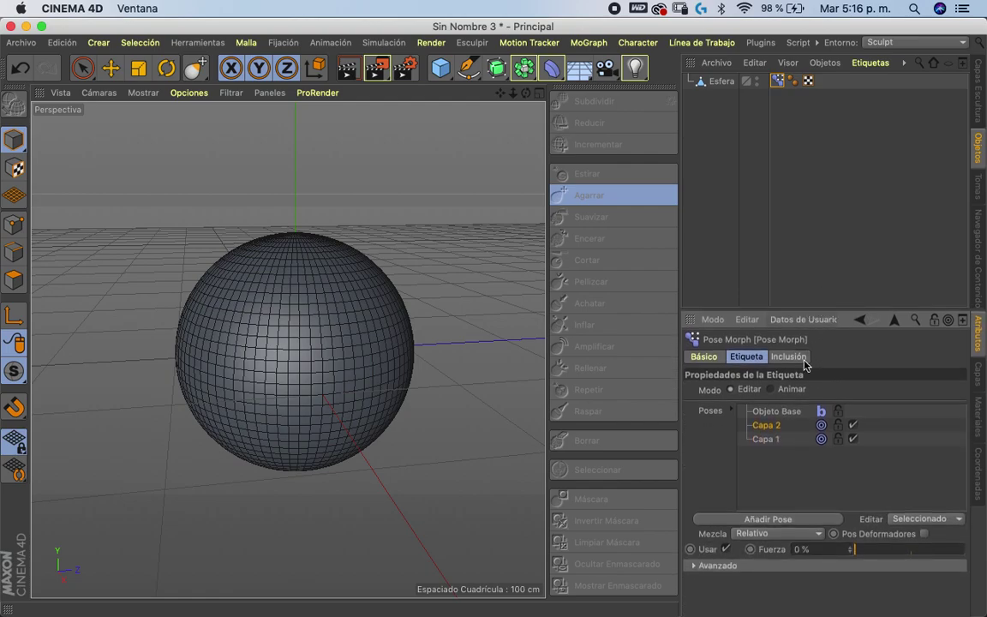
Switch the sphere's Pose Morph tag to Animar mode and test the Capa 2 and Capa 1 strengths, leaving both at 0 %
{"action": "left_click", "coordinate": [789, 357]}
{"action": "left_click", "coordinate": [745, 357]}
{"action": "left_click", "coordinate": [774, 391]}
{"action": "left_click_drag", "start_coordinate": [845, 447], "coordinate": [964, 464]}
{"action": "left_click_drag", "start_coordinate": [853, 448], "coordinate": [825, 449]}
{"action": "left_click_drag", "start_coordinate": [883, 463], "coordinate": [812, 367]}
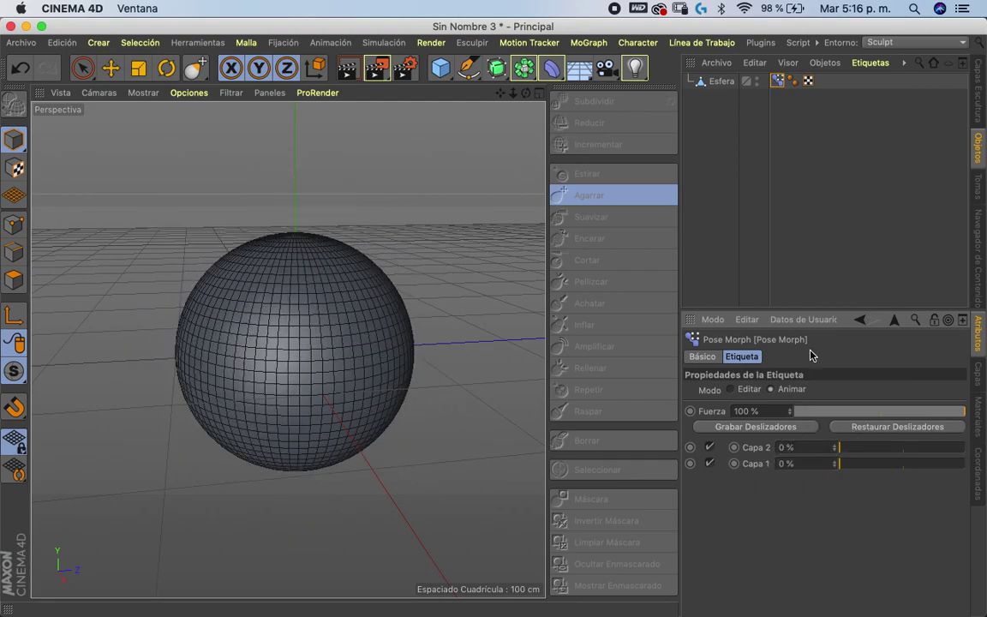
Export the Pose Morph sphere as "2 esf.fbx" into the test folder using FBX version 7.5 (2016)
{"action": "left_click", "coordinate": [21, 42]}
{"action": "mouse_move", "coordinate": [163, 336]}
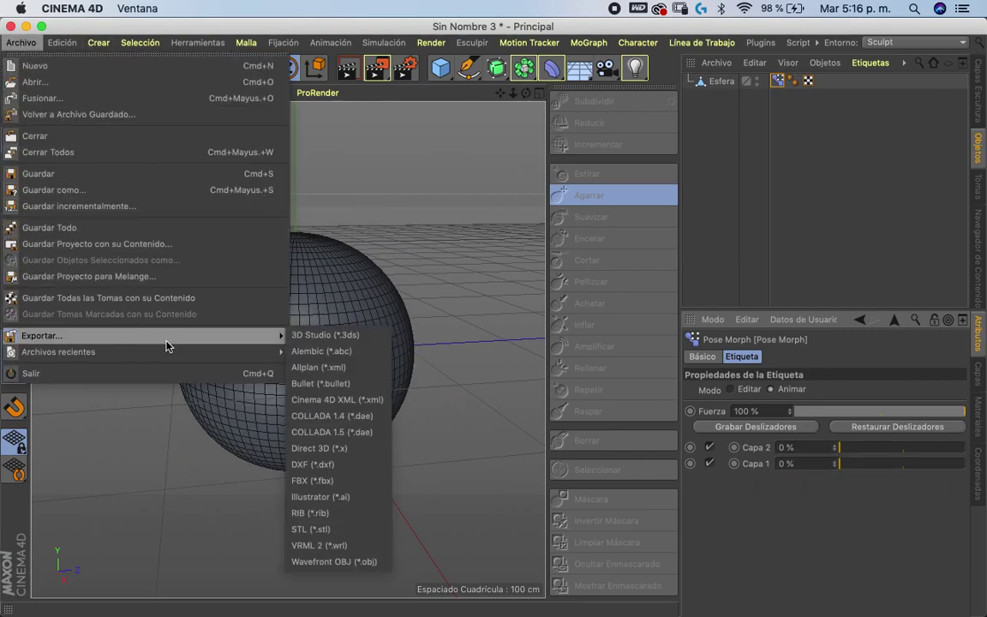
{"action": "left_click", "coordinate": [330, 480]}
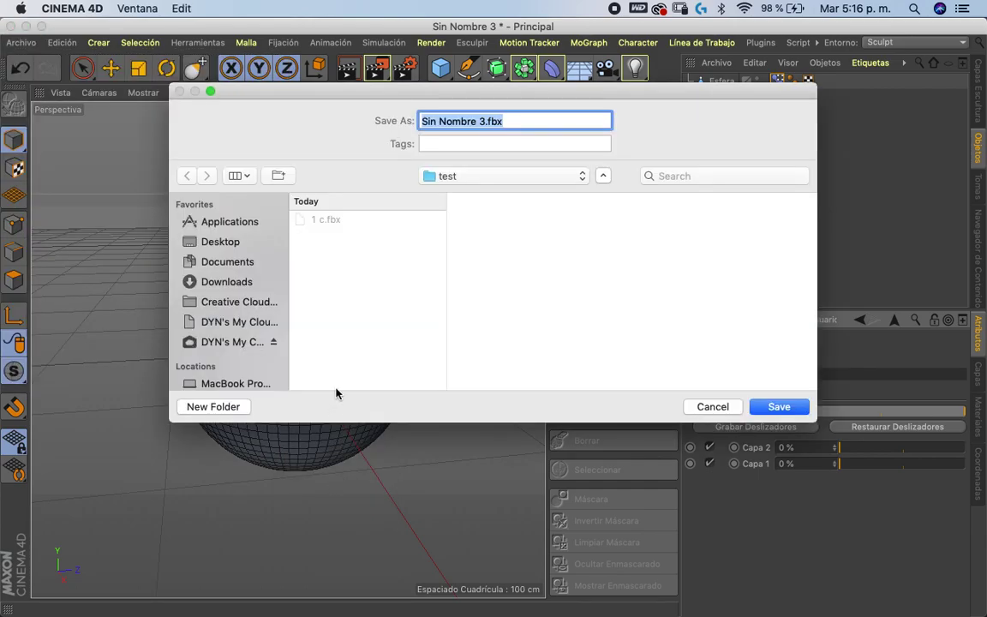
{"action": "type", "text": "es"}
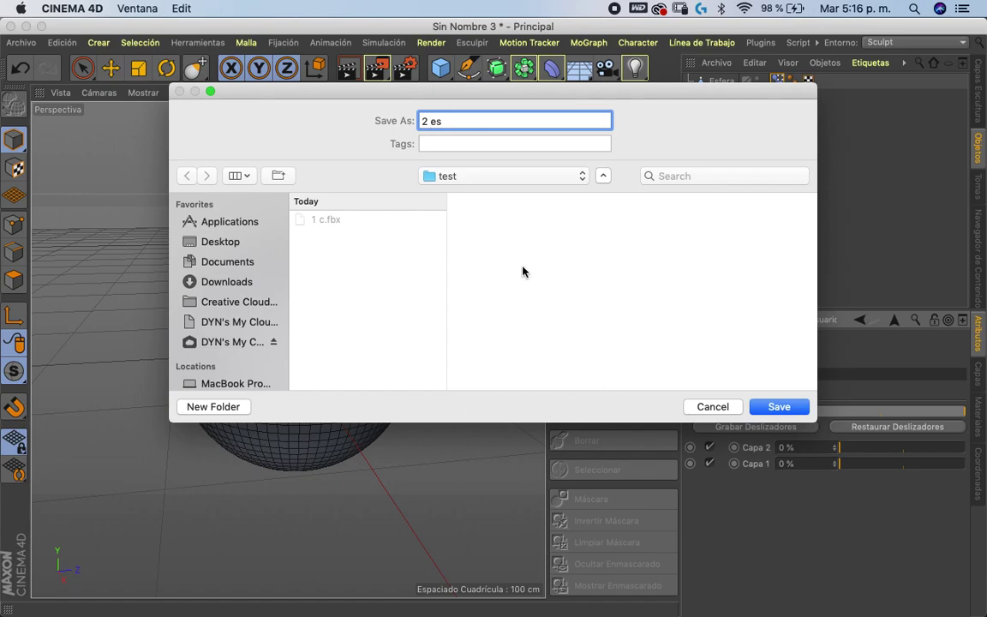
{"action": "key", "text": "Return"}
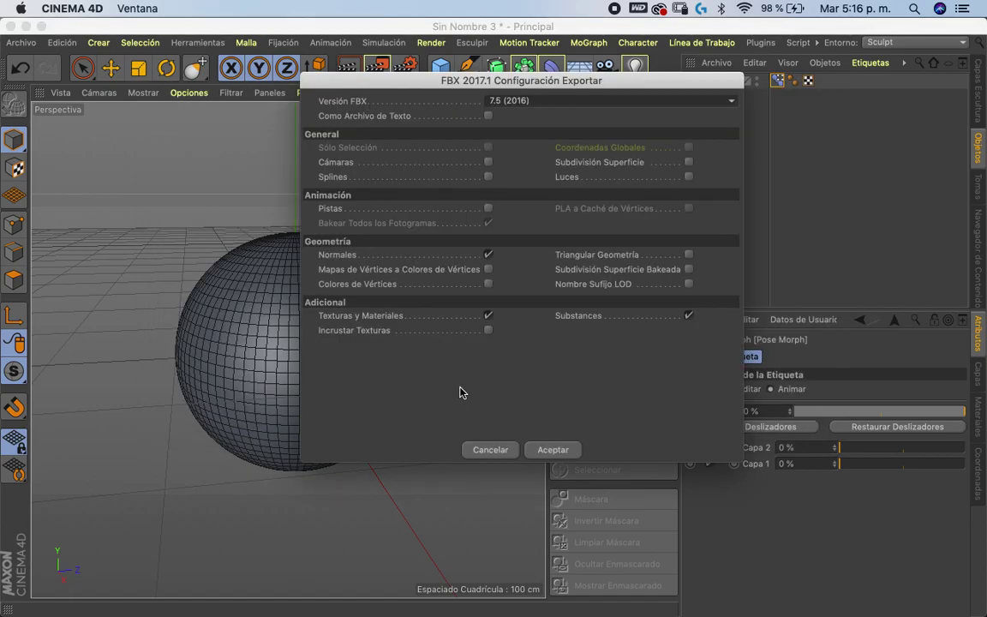
{"action": "left_click", "coordinate": [571, 450]}
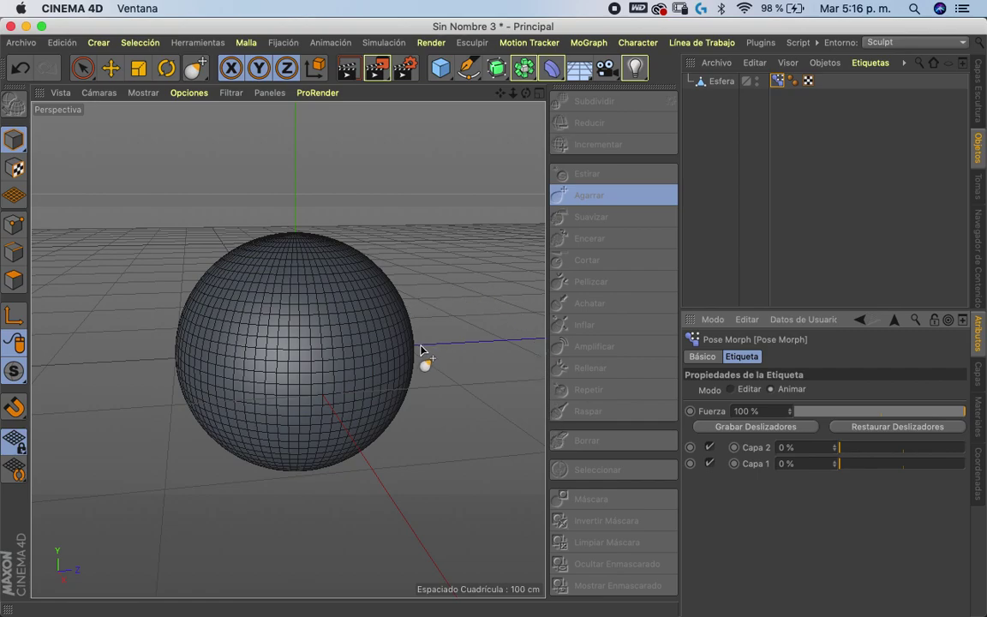
Open faceMesh.fbx from the Mesh folder inside 0referenceFace, agreeing to open it under the same name
{"action": "key", "text": "super+o"}
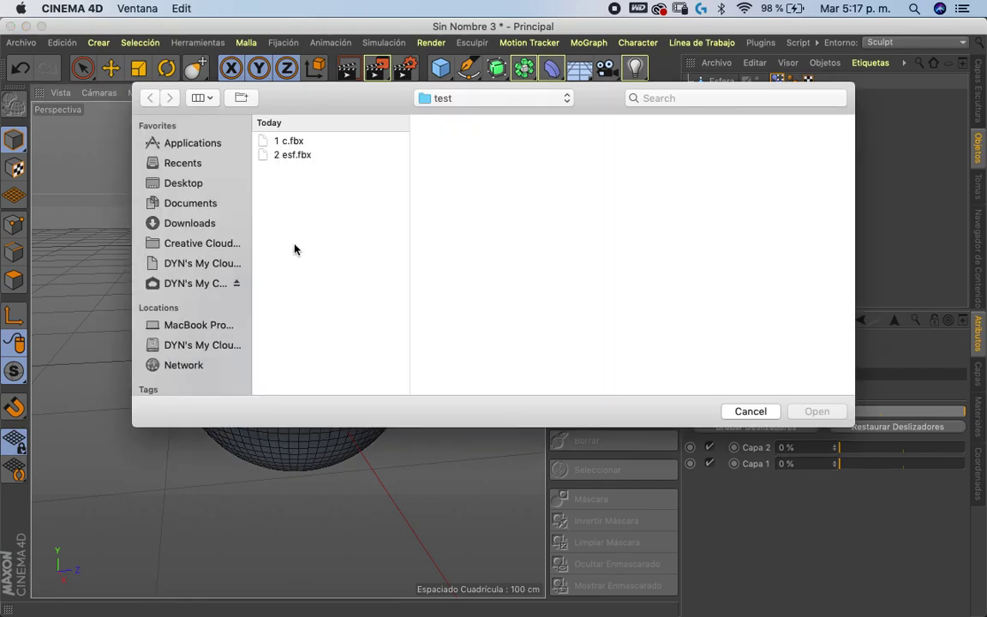
{"action": "left_click", "coordinate": [194, 285]}
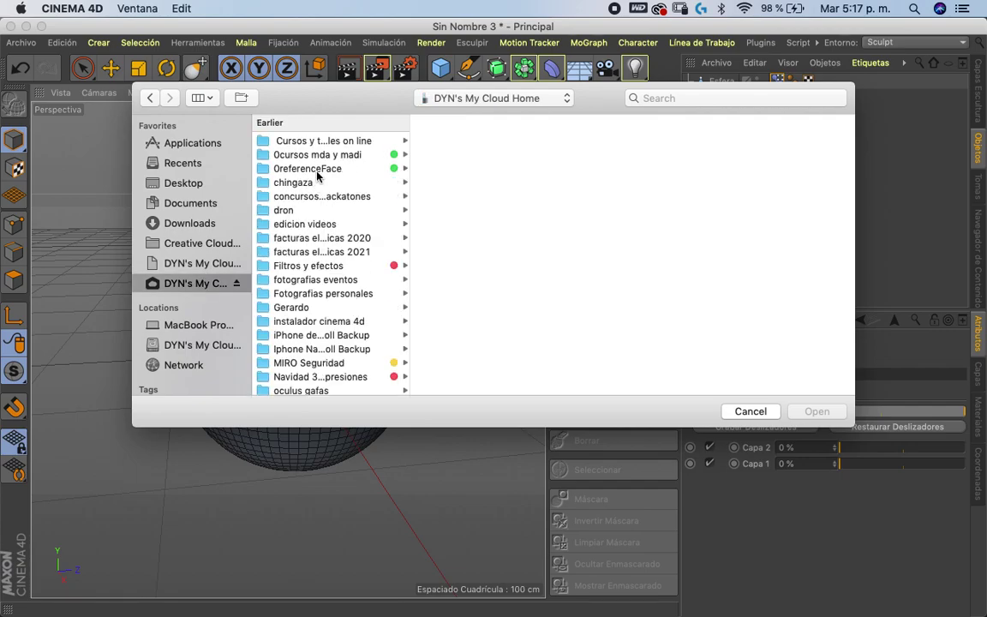
{"action": "left_click", "coordinate": [343, 169]}
{"action": "left_click", "coordinate": [488, 142]}
{"action": "left_click", "coordinate": [514, 155]}
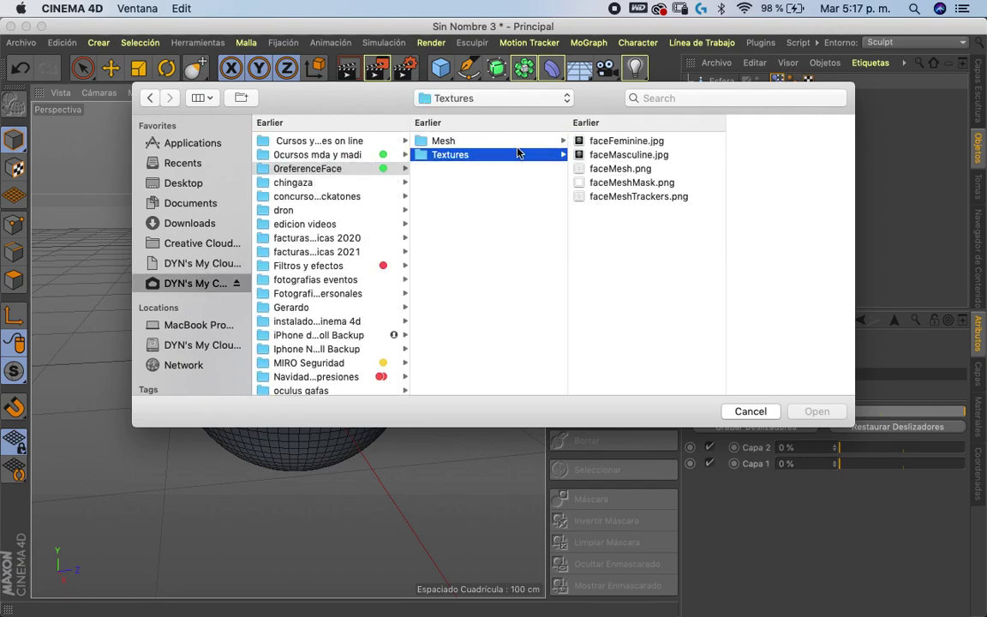
{"action": "left_click", "coordinate": [531, 142]}
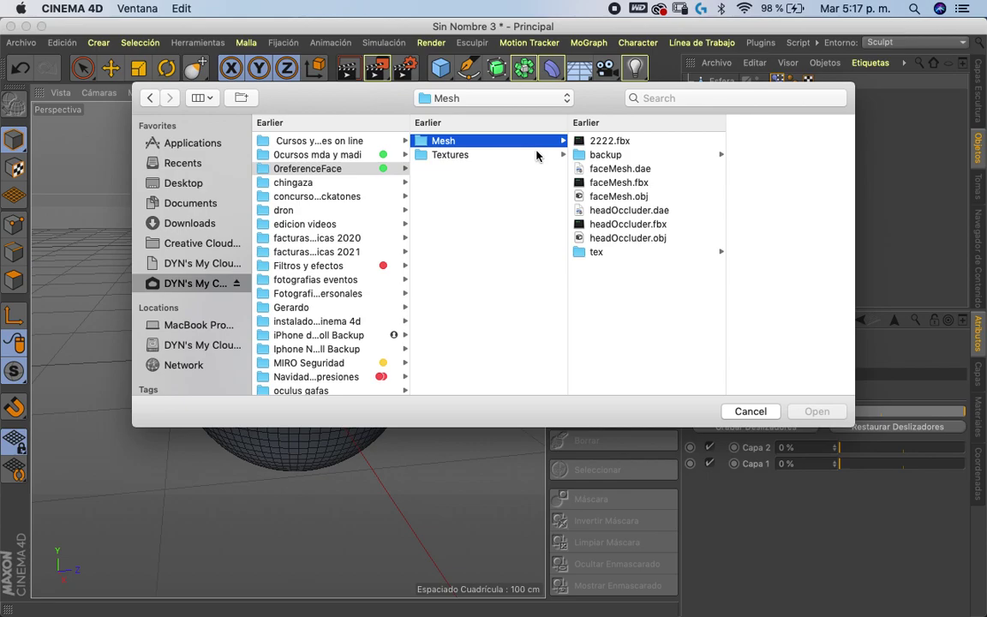
{"action": "left_click", "coordinate": [625, 196]}
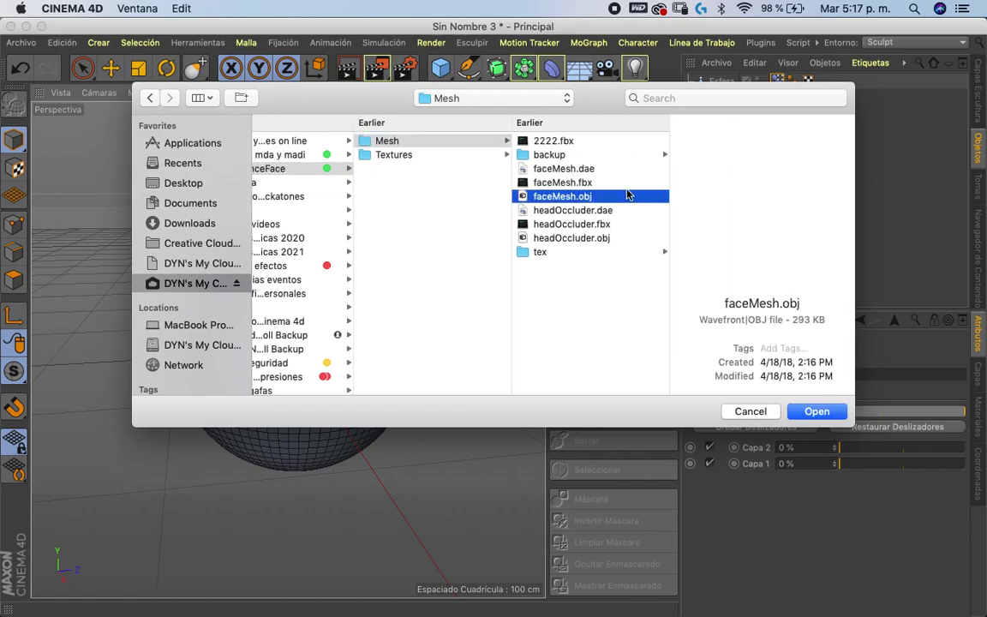
{"action": "left_click", "coordinate": [576, 184]}
{"action": "key", "text": "Return"}
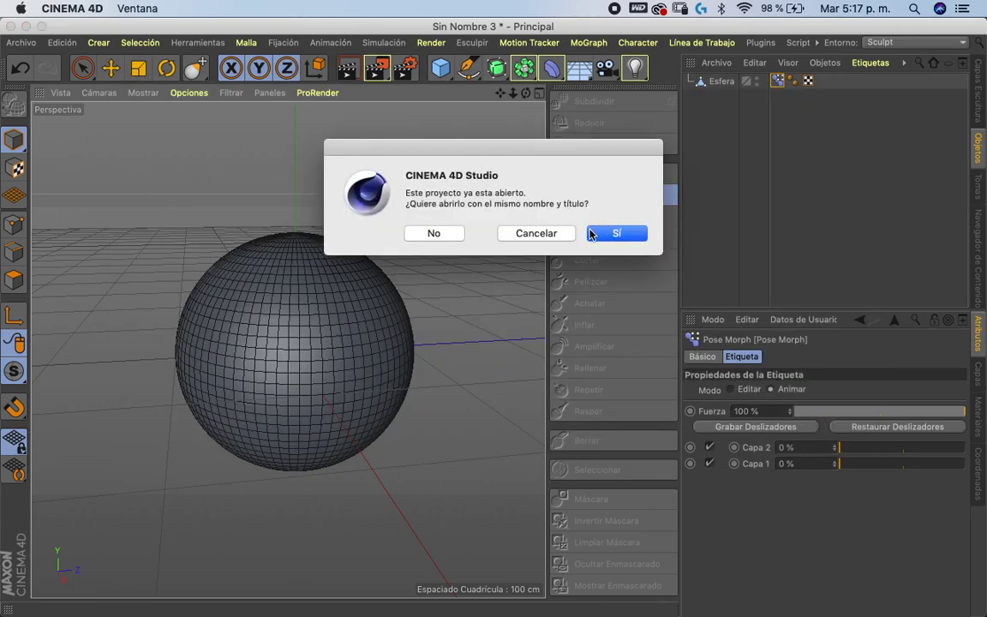
{"action": "left_click", "coordinate": [611, 234]}
{"action": "left_click", "coordinate": [642, 416]}
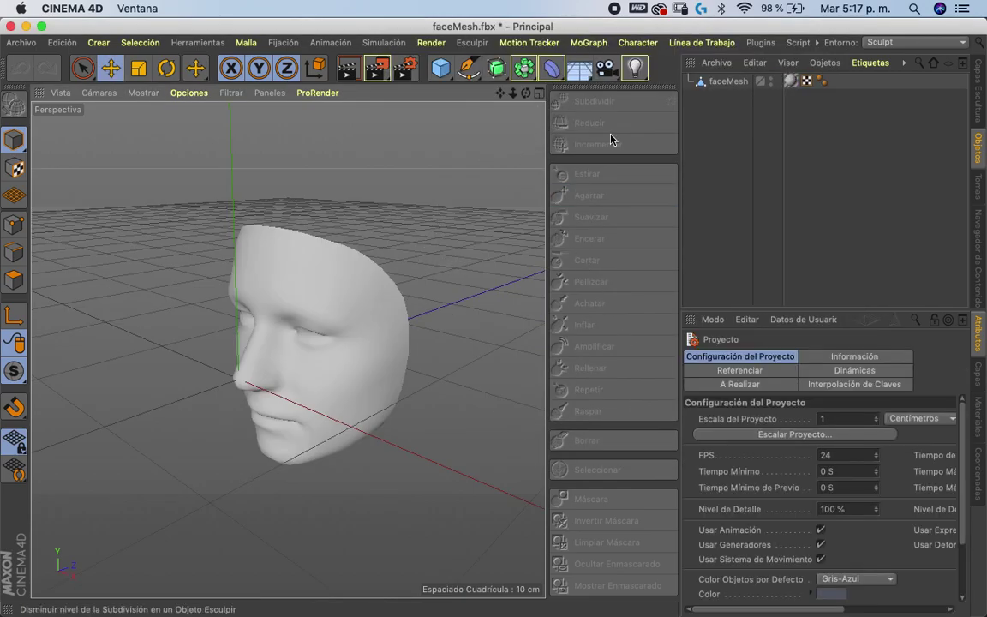
Make the face mesh sculptable with Subdividir and show its sculpt layers
{"action": "left_click", "coordinate": [363, 283]}
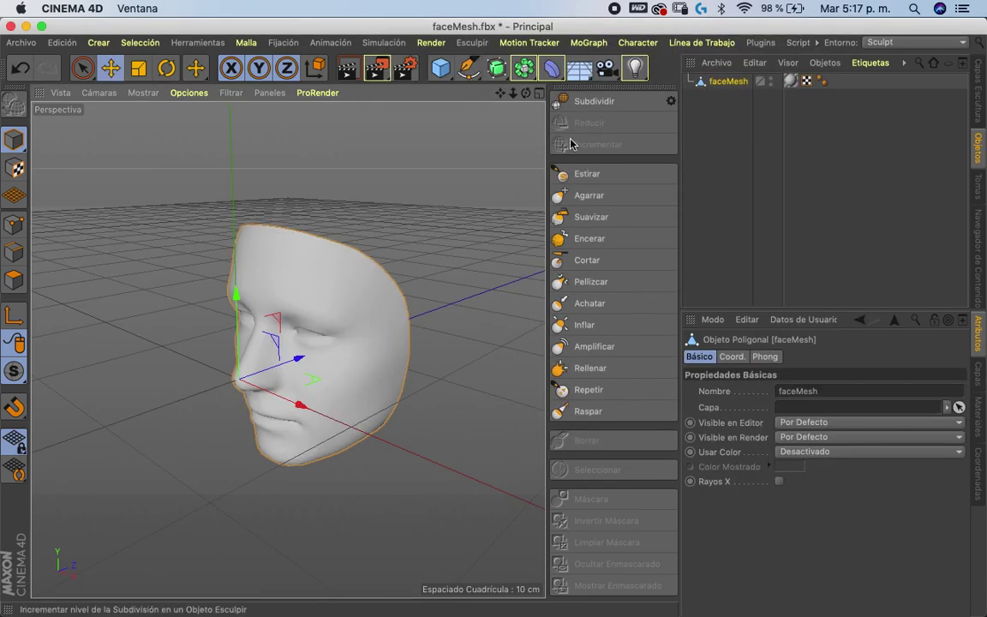
{"action": "left_click", "coordinate": [592, 101]}
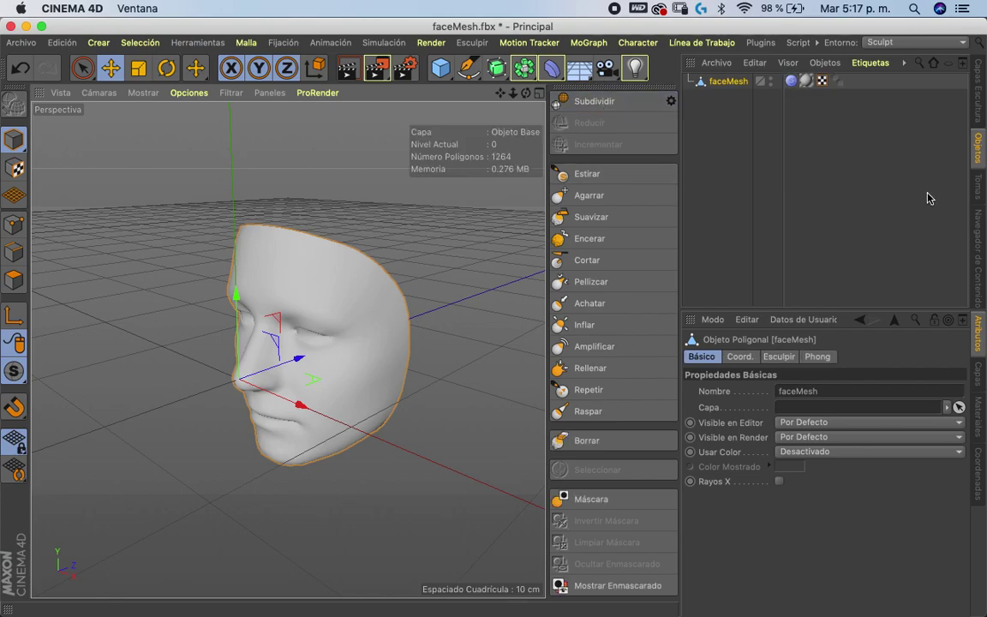
{"action": "left_click", "coordinate": [976, 90]}
{"action": "mouse_move", "coordinate": [512, 92]}
{"action": "left_mouse_down"}
{"action": "mouse_move", "coordinate": [532, 96]}
{"action": "mouse_move", "coordinate": [512, 100]}
{"action": "mouse_move", "coordinate": [523, 99]}
{"action": "left_mouse_up"}
Switch the workspace to the Entorno de Arranque layout with the whole face in view
{"action": "left_click", "coordinate": [910, 42]}
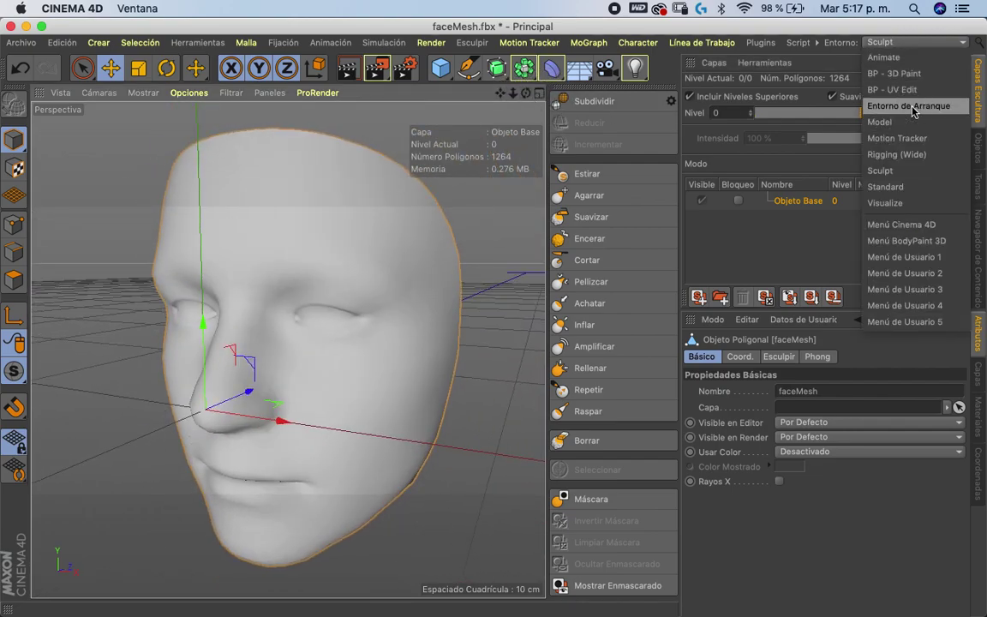
{"action": "left_click", "coordinate": [912, 108]}
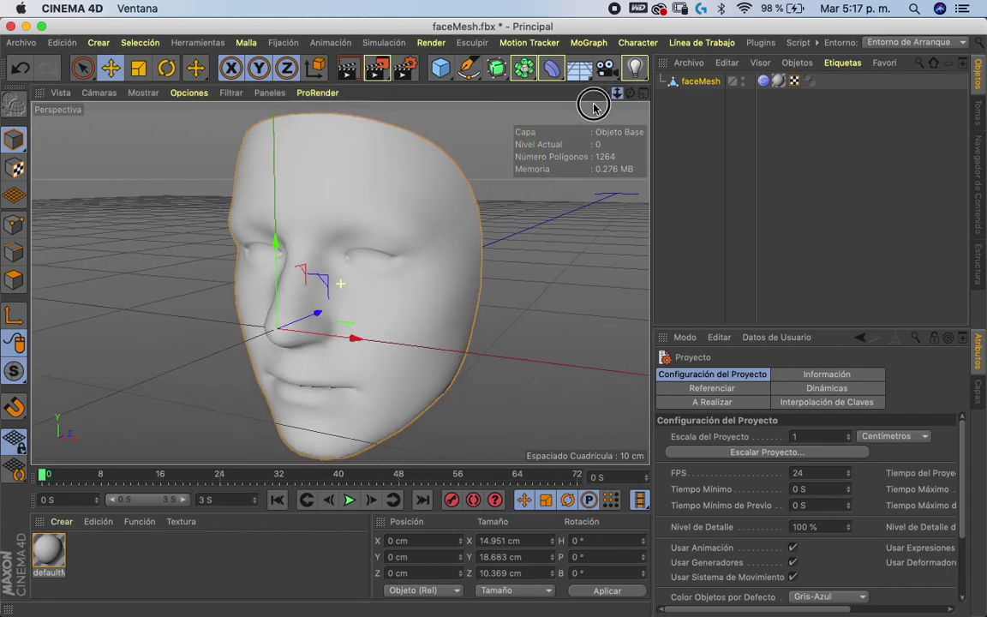
{"action": "left_click_drag", "start_coordinate": [593, 105], "coordinate": [584, 99]}
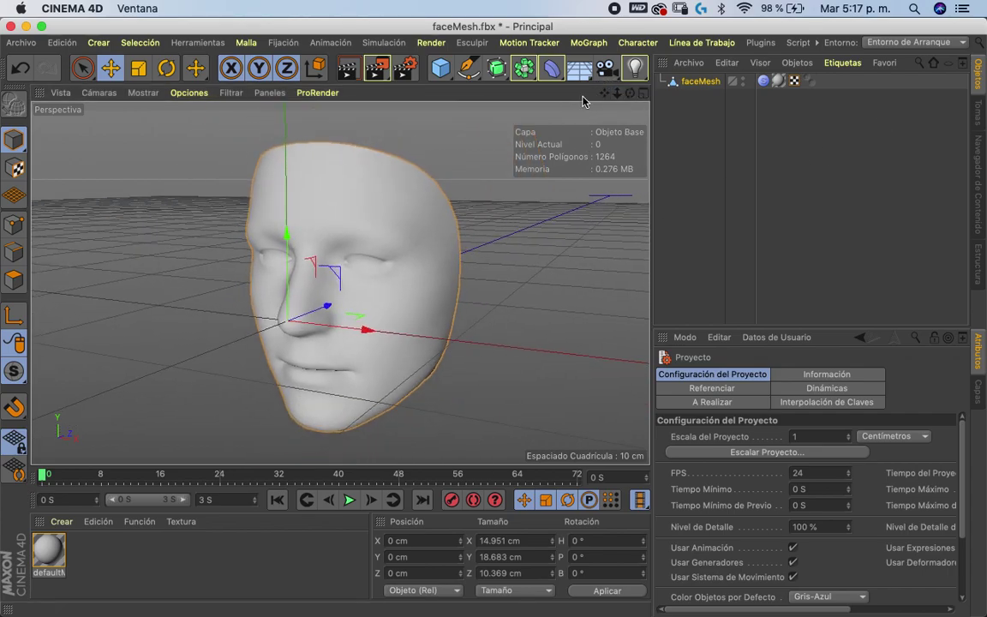
Load a reference face image as the color texture of defaultMaterial, accepting a copy of it in the document's directory
{"action": "double_click", "coordinate": [49, 553]}
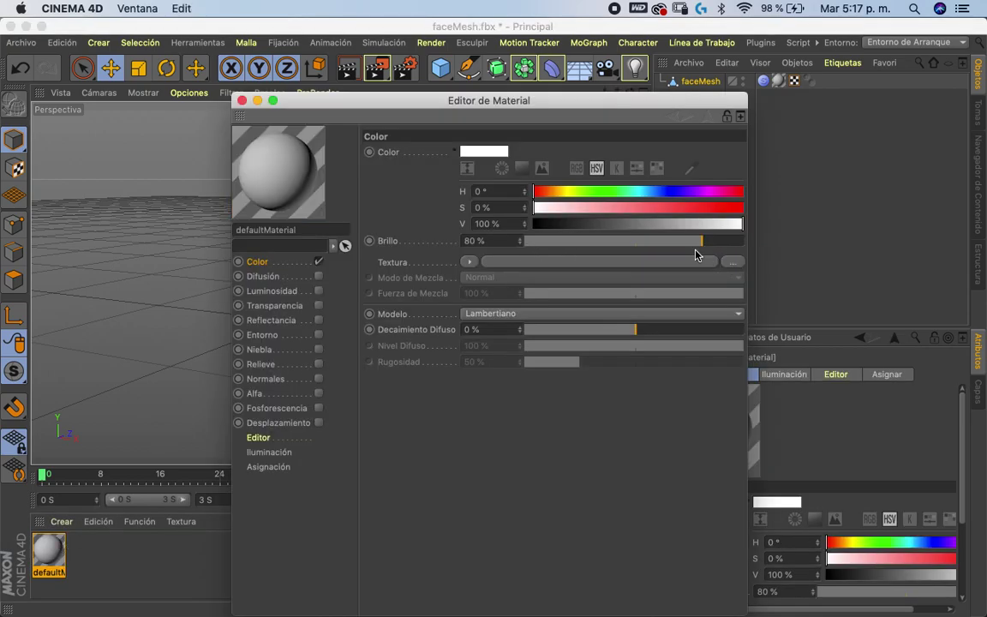
{"action": "left_click", "coordinate": [696, 260]}
{"action": "left_click", "coordinate": [593, 154]}
{"action": "left_click", "coordinate": [591, 141]}
{"action": "left_click", "coordinate": [817, 413]}
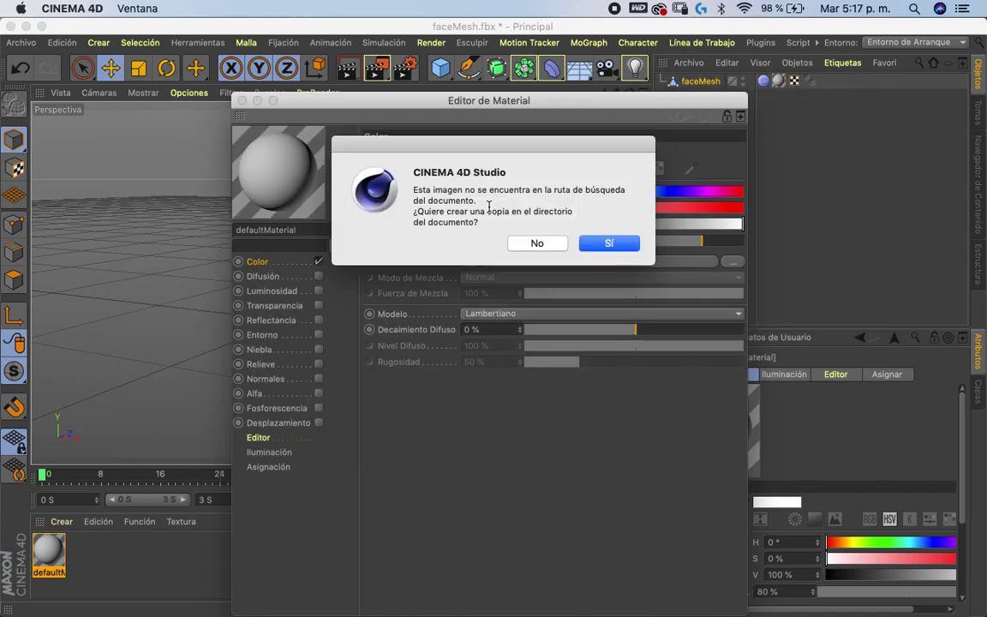
{"action": "left_click", "coordinate": [598, 246]}
{"action": "left_click", "coordinate": [241, 100]}
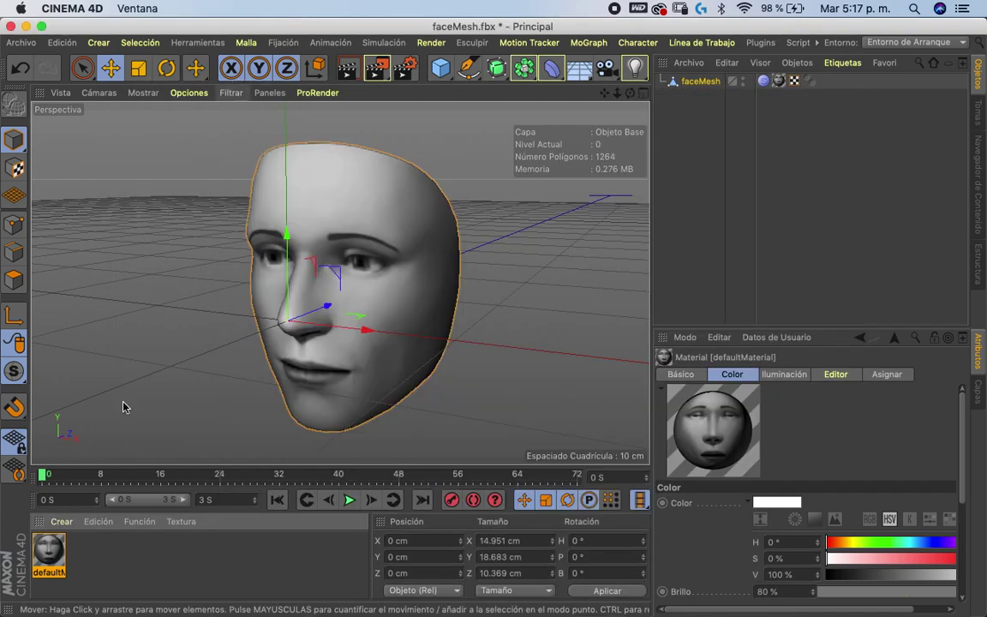
Return the workspace to the Sculpt layout and widen the viewport for a close view of the face
{"action": "mouse_move", "coordinate": [630, 93]}
{"action": "left_mouse_down"}
{"action": "mouse_move", "coordinate": [659, 84]}
{"action": "mouse_move", "coordinate": [640, 93]}
{"action": "left_mouse_up"}
{"action": "left_click", "coordinate": [977, 129]}
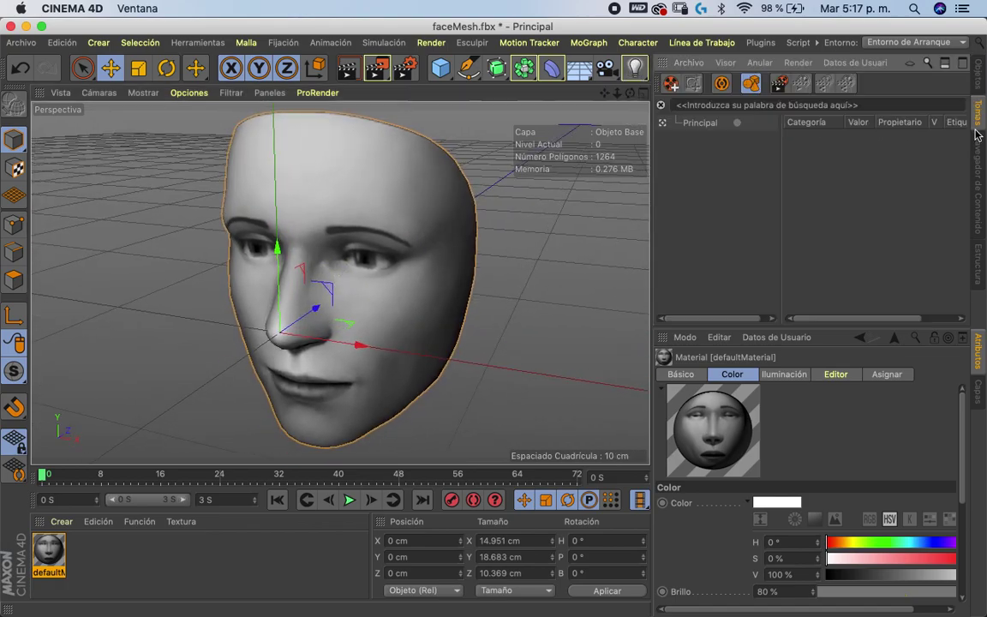
{"action": "left_click", "coordinate": [978, 79]}
{"action": "left_click", "coordinate": [915, 42]}
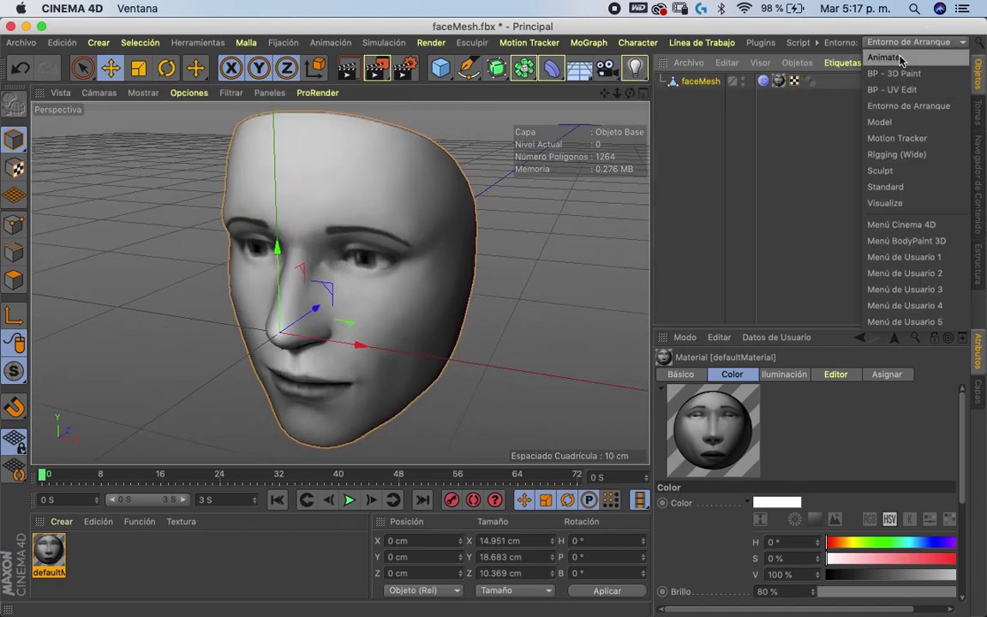
{"action": "left_click", "coordinate": [883, 170]}
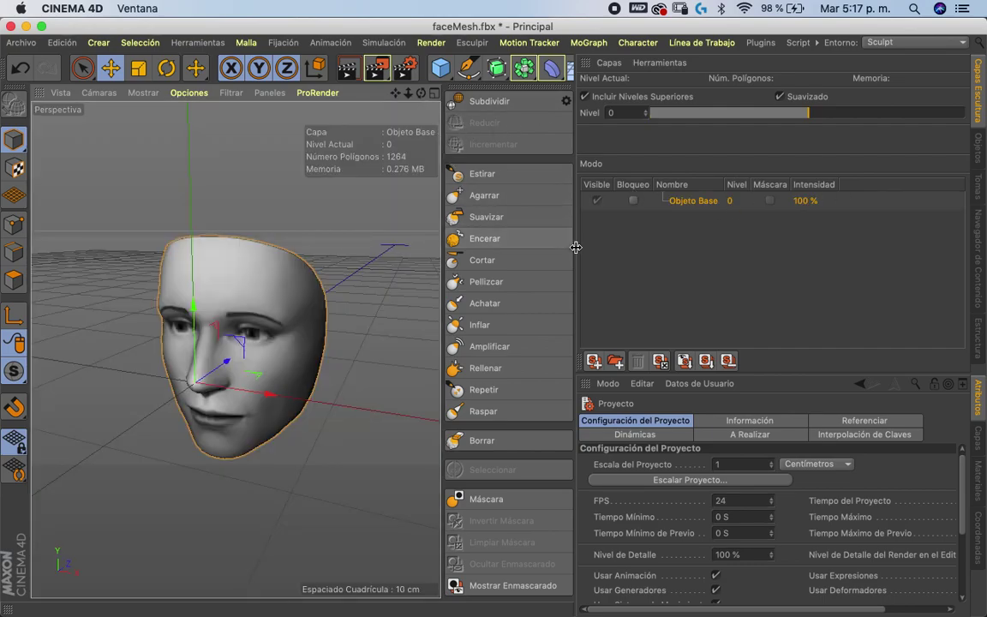
{"action": "left_click", "coordinate": [685, 251]}
{"action": "left_click_drag", "start_coordinate": [585, 272], "coordinate": [686, 244]}
{"action": "left_click_drag", "start_coordinate": [514, 92], "coordinate": [535, 73]}
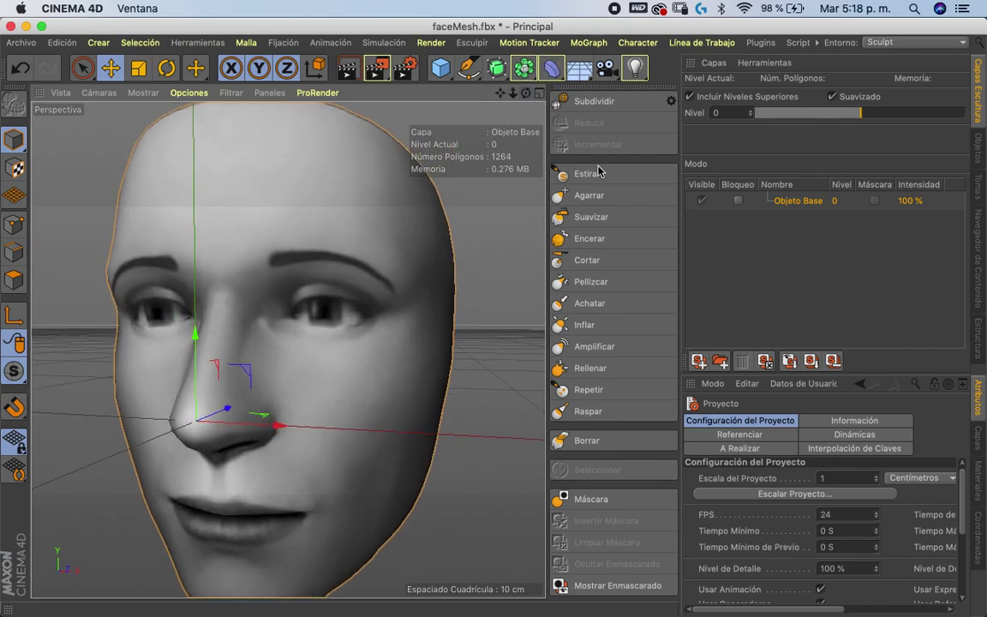
Add a new sculpt layer and set the Agarrar brush to X (YZ) symmetry with a size of 19
{"action": "left_click", "coordinate": [699, 363]}
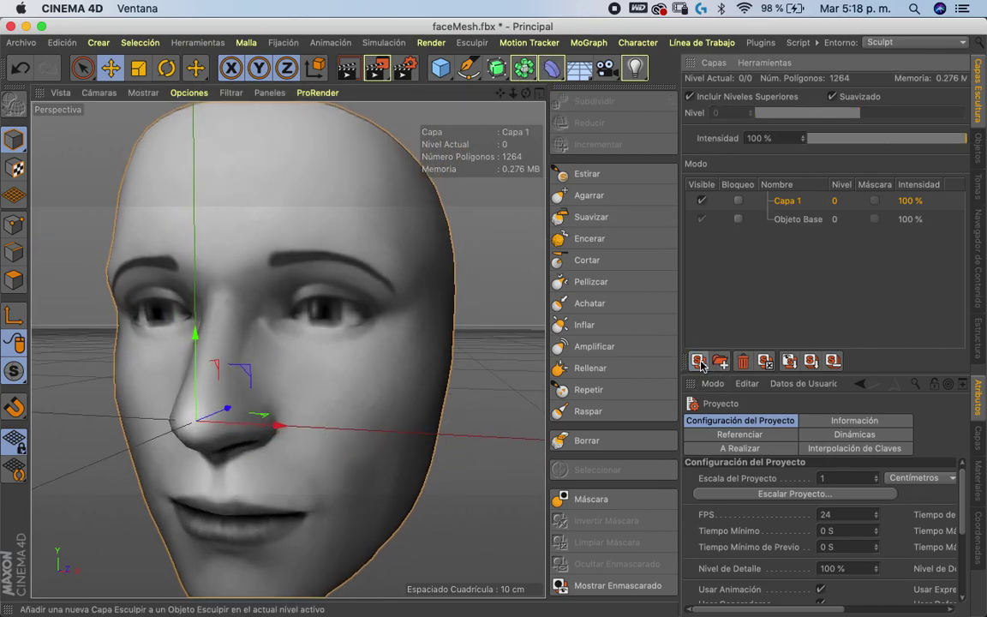
{"action": "left_click", "coordinate": [588, 195]}
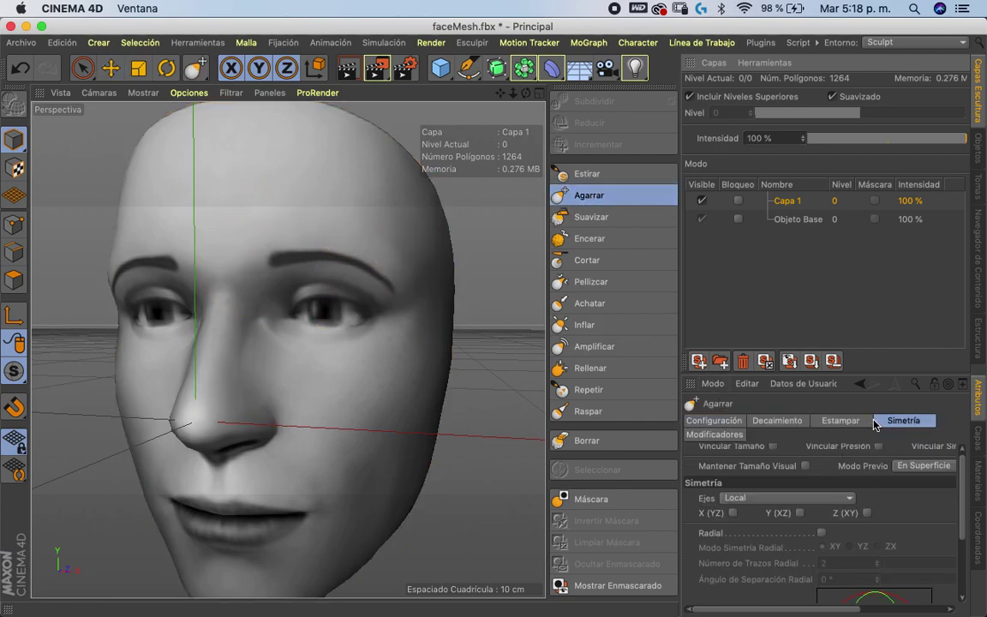
{"action": "left_click", "coordinate": [733, 513]}
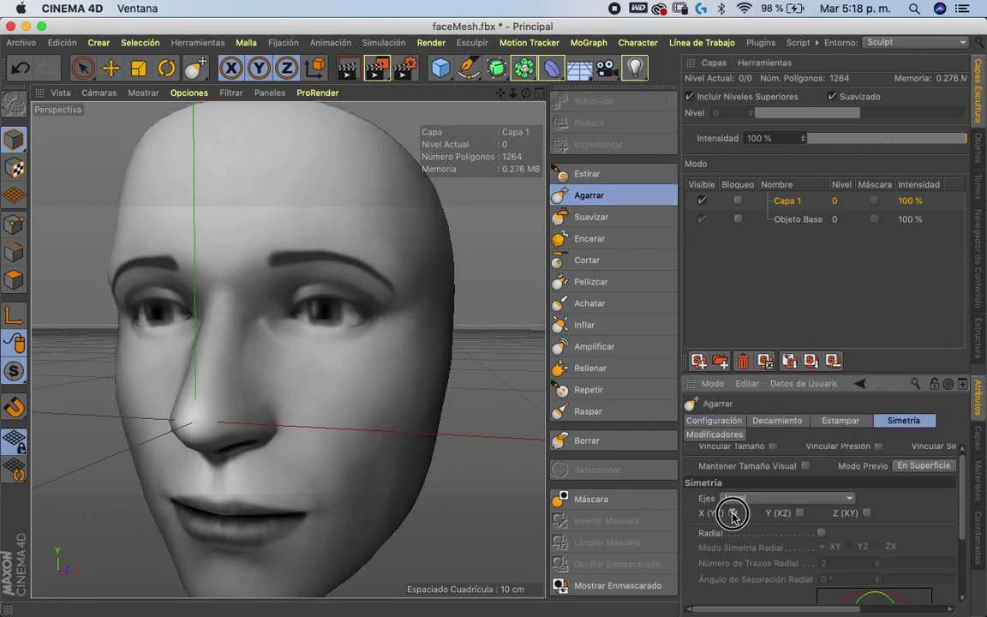
{"action": "left_click", "coordinate": [730, 420]}
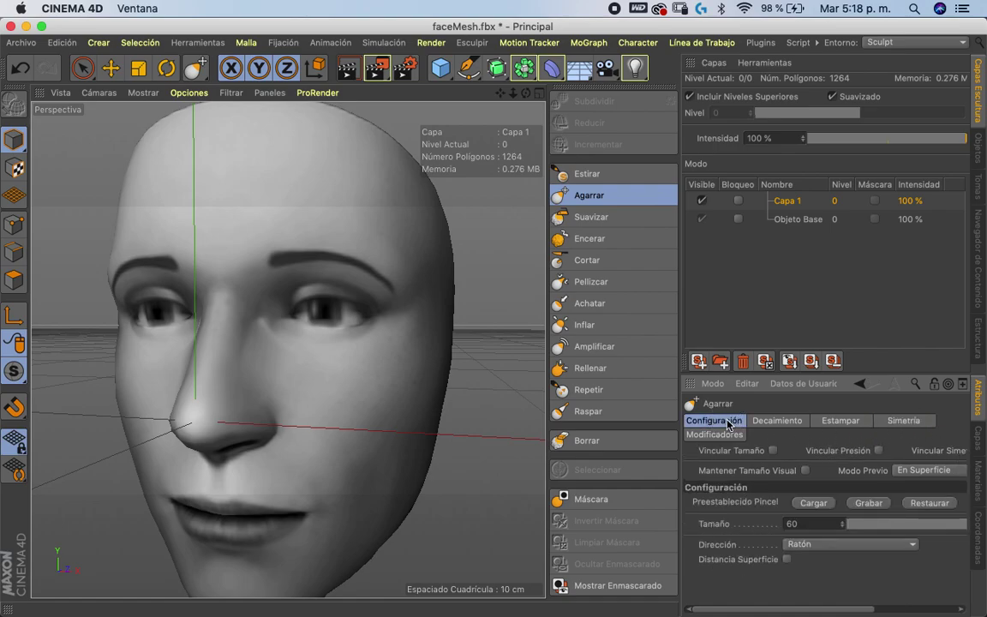
{"action": "left_click", "coordinate": [864, 502]}
{"action": "left_click", "coordinate": [825, 571]}
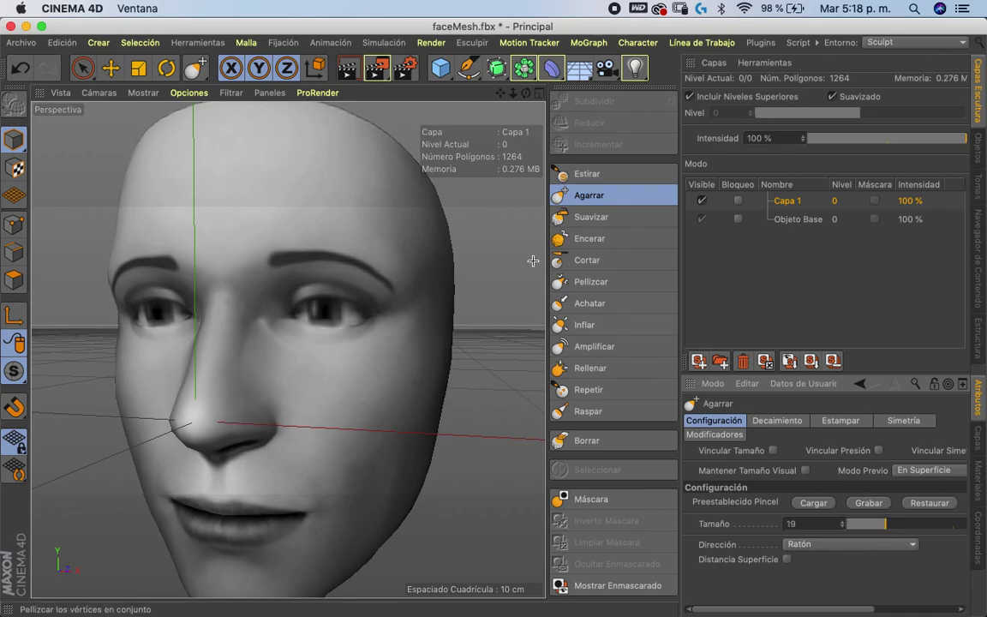
Raise the inner part of both eyebrows with the Agarrar brush, undoing trial strokes and enlarging the brush to 40
{"action": "left_click_drag", "start_coordinate": [286, 257], "coordinate": [288, 231]}
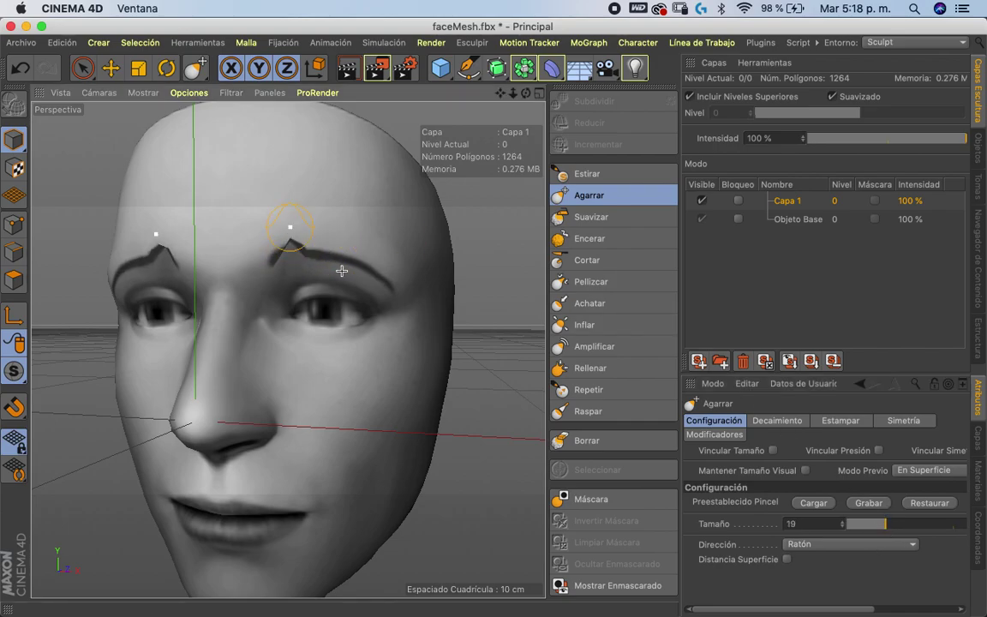
{"action": "key", "text": "super+z"}
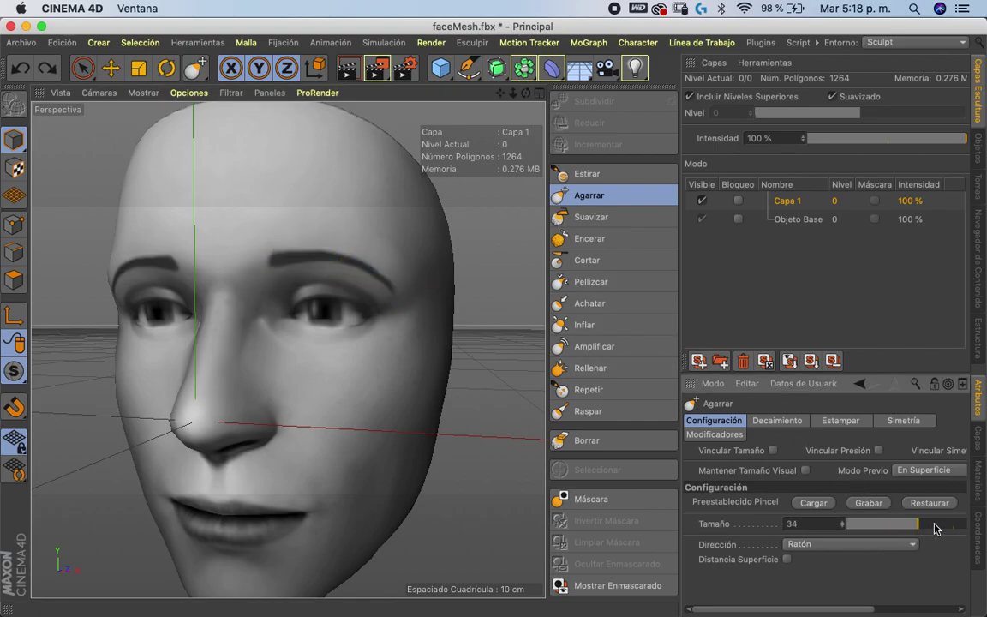
{"action": "mouse_move", "coordinate": [282, 249]}
{"action": "left_mouse_down"}
{"action": "mouse_move", "coordinate": [285, 231]}
{"action": "mouse_move", "coordinate": [333, 261]}
{"action": "mouse_move", "coordinate": [396, 262]}
{"action": "mouse_move", "coordinate": [366, 256]}
{"action": "mouse_move", "coordinate": [361, 265]}
{"action": "mouse_move", "coordinate": [335, 236]}
{"action": "mouse_move", "coordinate": [316, 239]}
{"action": "mouse_move", "coordinate": [310, 221]}
{"action": "mouse_move", "coordinate": [317, 255]}
{"action": "left_mouse_up"}
{"action": "key", "text": "super+z"}
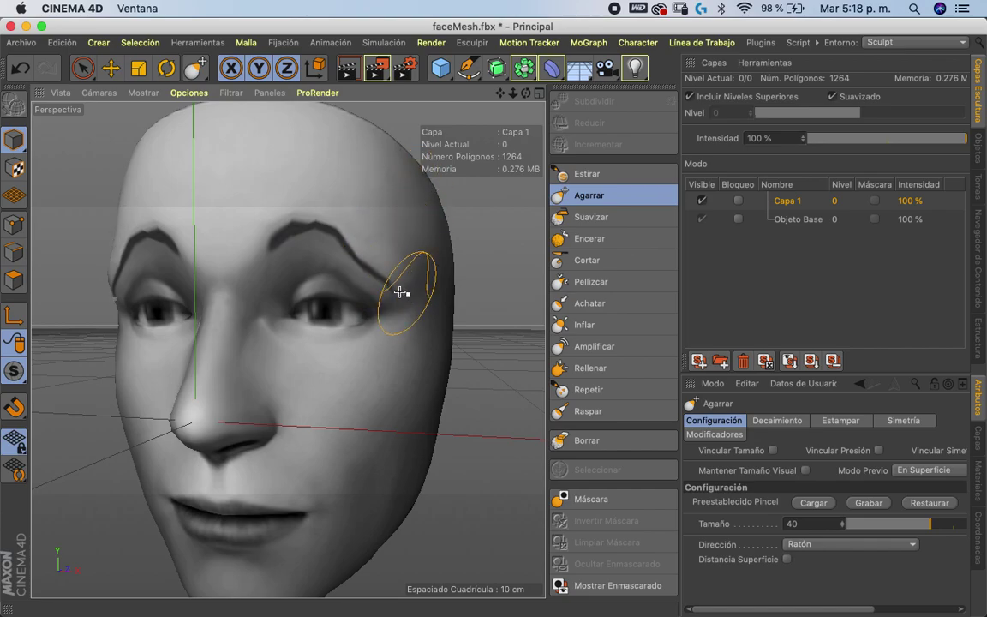
Reshape the outer part of both eyebrows with the Agarrar brush, undoing the trial strokes
{"action": "mouse_move", "coordinate": [385, 285]}
{"action": "left_mouse_down"}
{"action": "mouse_move", "coordinate": [427, 303]}
{"action": "mouse_move", "coordinate": [384, 341]}
{"action": "left_mouse_up"}
{"action": "key", "text": "super+z"}
{"action": "mouse_move", "coordinate": [383, 284]}
{"action": "left_mouse_down"}
{"action": "mouse_move", "coordinate": [392, 278]}
{"action": "mouse_move", "coordinate": [347, 254]}
{"action": "mouse_move", "coordinate": [340, 265]}
{"action": "left_mouse_up"}
{"action": "left_click_drag", "start_coordinate": [397, 349], "coordinate": [457, 296], "text": "alt"}
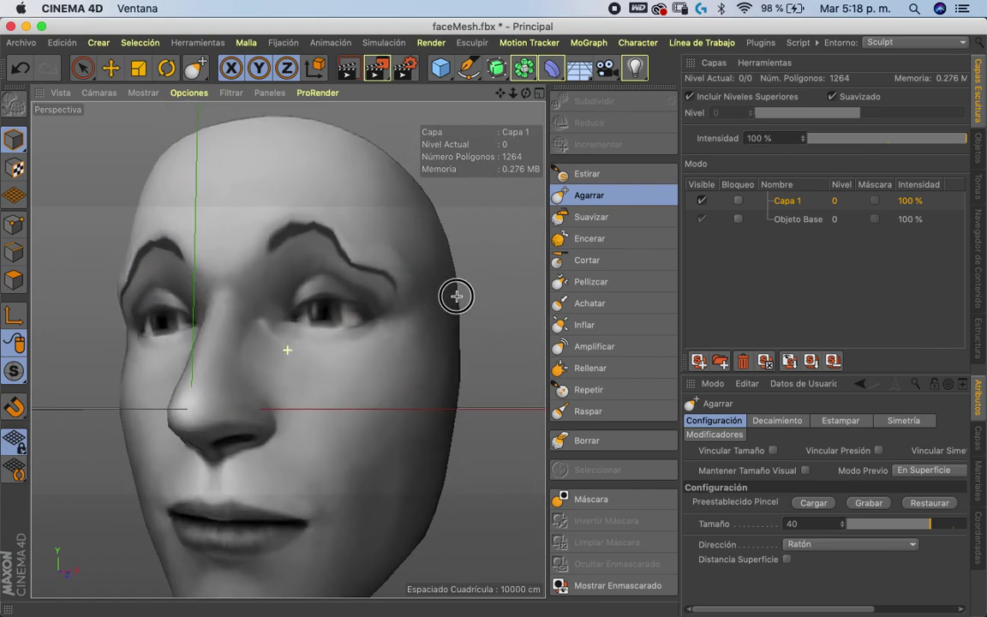
{"action": "mouse_move", "coordinate": [348, 249]}
{"action": "left_mouse_down"}
{"action": "mouse_move", "coordinate": [353, 240]}
{"action": "mouse_move", "coordinate": [406, 286]}
{"action": "left_mouse_up"}
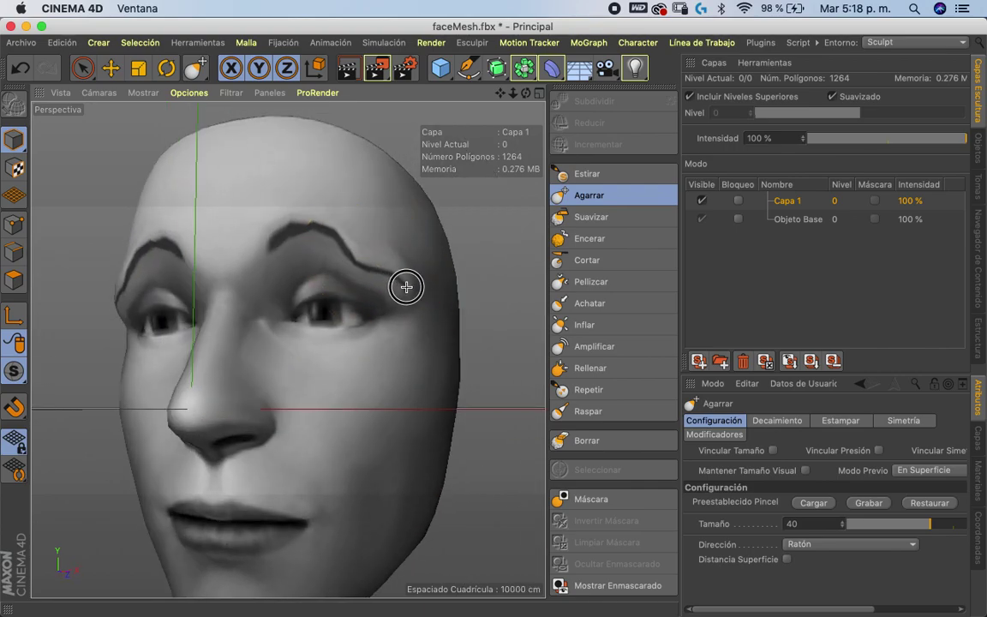
{"action": "key", "text": "super+z"}
{"action": "mouse_move", "coordinate": [420, 352]}
{"action": "left_mouse_down", "text": "alt"}
{"action": "mouse_move", "coordinate": [441, 384]}
{"action": "mouse_move", "coordinate": [460, 335]}
{"action": "mouse_move", "coordinate": [429, 386]}
{"action": "left_mouse_up", "text": "alt"}
Enlarge the Agarrar brush to 53 and pull the mouth corners up and outward into a smile, undoing trial strokes
{"action": "left_click_drag", "start_coordinate": [314, 525], "coordinate": [335, 503]}
{"action": "key", "text": "super+z"}
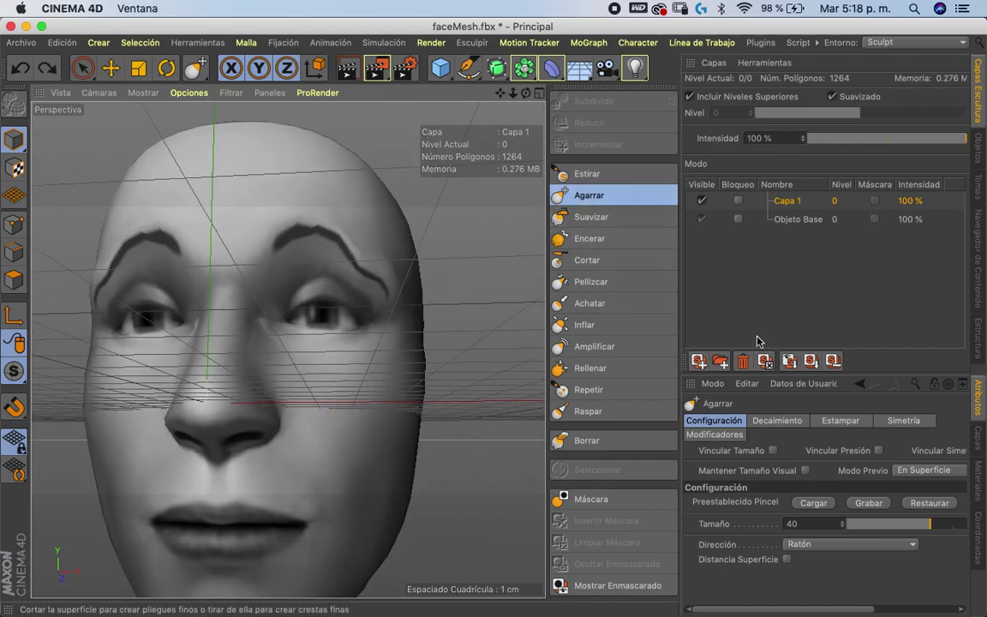
{"action": "left_click_drag", "start_coordinate": [944, 524], "coordinate": [959, 524]}
{"action": "left_click_drag", "start_coordinate": [311, 515], "coordinate": [343, 495]}
{"action": "left_click_drag", "start_coordinate": [244, 512], "coordinate": [220, 528]}
{"action": "key", "text": "super+z"}
{"action": "mouse_move", "coordinate": [370, 456]}
{"action": "left_mouse_down", "text": "alt"}
{"action": "mouse_move", "coordinate": [355, 480]}
{"action": "mouse_move", "coordinate": [337, 482]}
{"action": "left_mouse_up", "text": "alt"}
{"action": "right_click_drag", "start_coordinate": [336, 482], "coordinate": [425, 412], "text": "alt"}
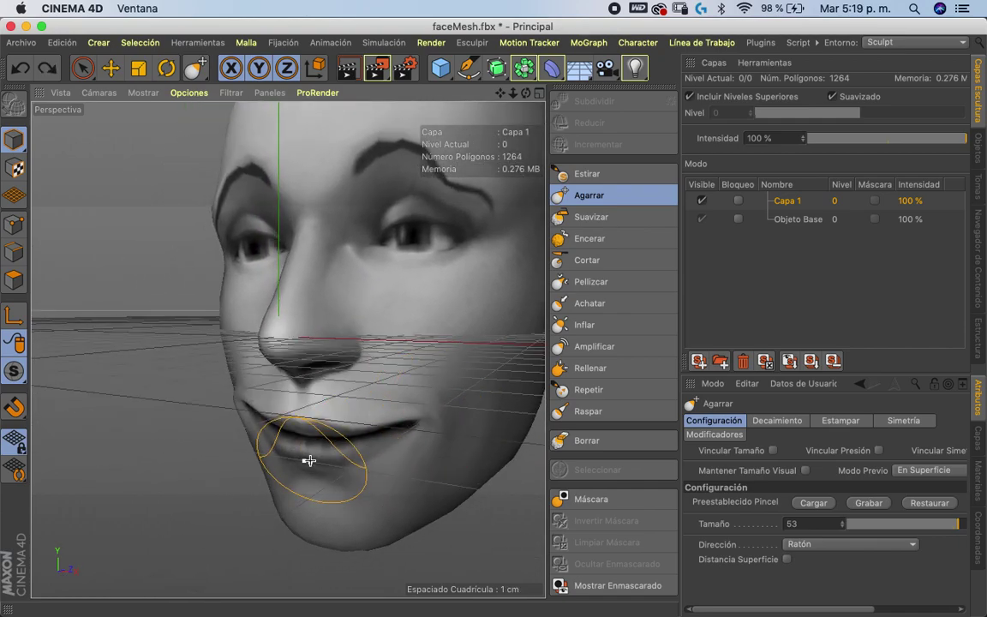
{"action": "left_click_drag", "start_coordinate": [366, 458], "coordinate": [395, 415], "text": "alt"}
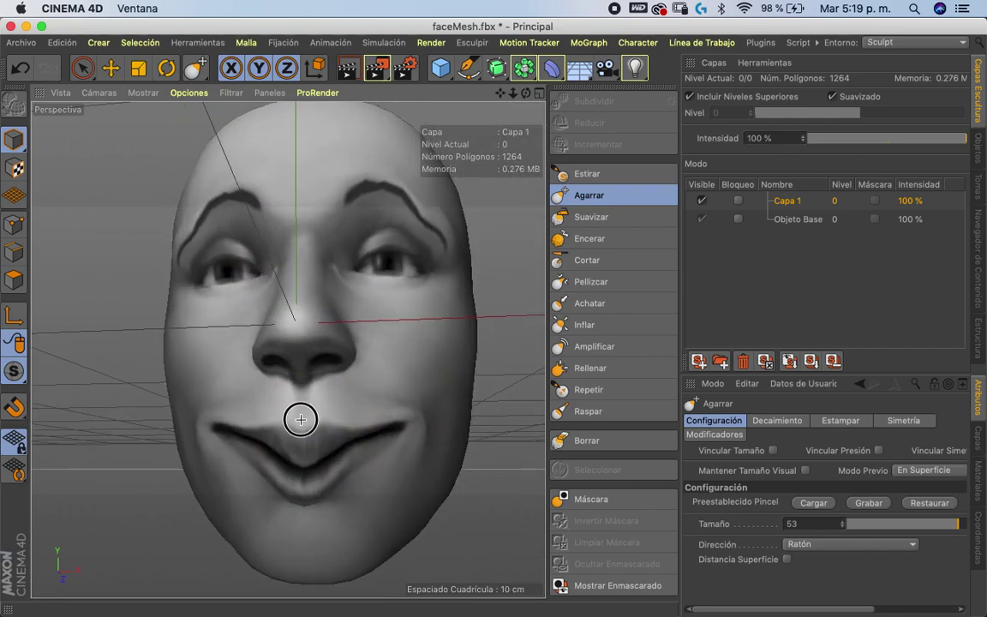
Pull the center of the upper lip down toward the chin and reshape both mouth corners with the Agarrar brush
{"action": "left_click_drag", "start_coordinate": [301, 419], "coordinate": [305, 474]}
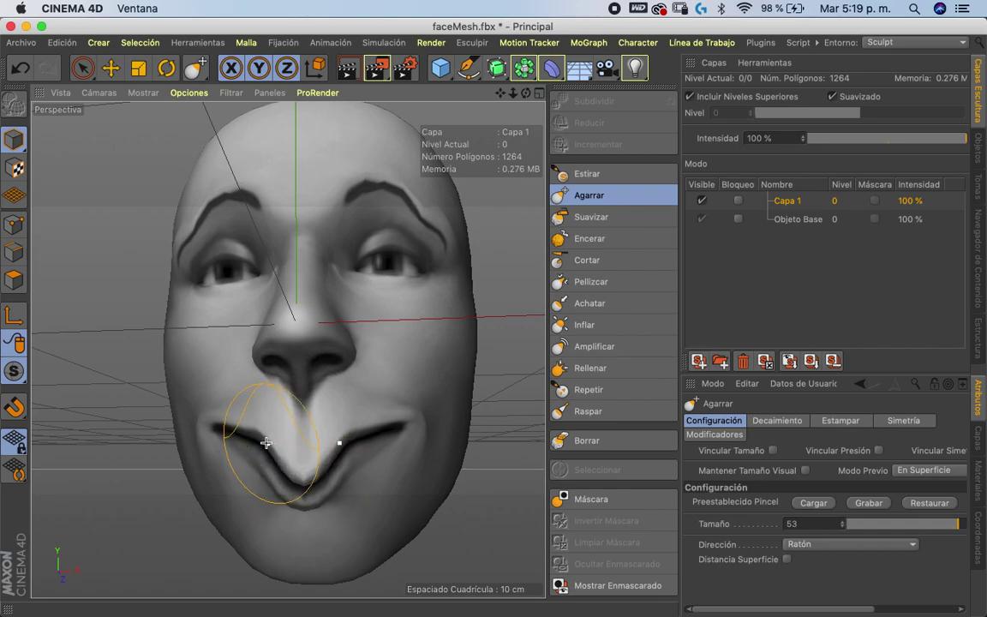
{"action": "mouse_move", "coordinate": [217, 436]}
{"action": "left_mouse_down"}
{"action": "mouse_move", "coordinate": [206, 451]}
{"action": "mouse_move", "coordinate": [246, 434]}
{"action": "left_mouse_up"}
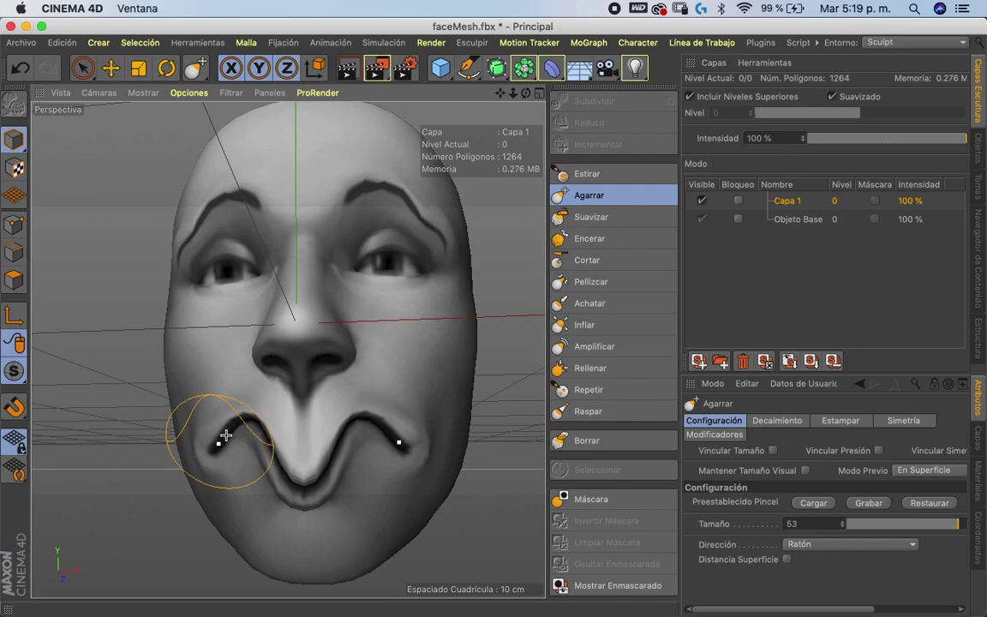
{"action": "mouse_move", "coordinate": [458, 309]}
{"action": "left_mouse_down", "text": "alt"}
{"action": "mouse_move", "coordinate": [432, 356]}
{"action": "mouse_move", "coordinate": [438, 209]}
{"action": "left_mouse_up", "text": "alt"}
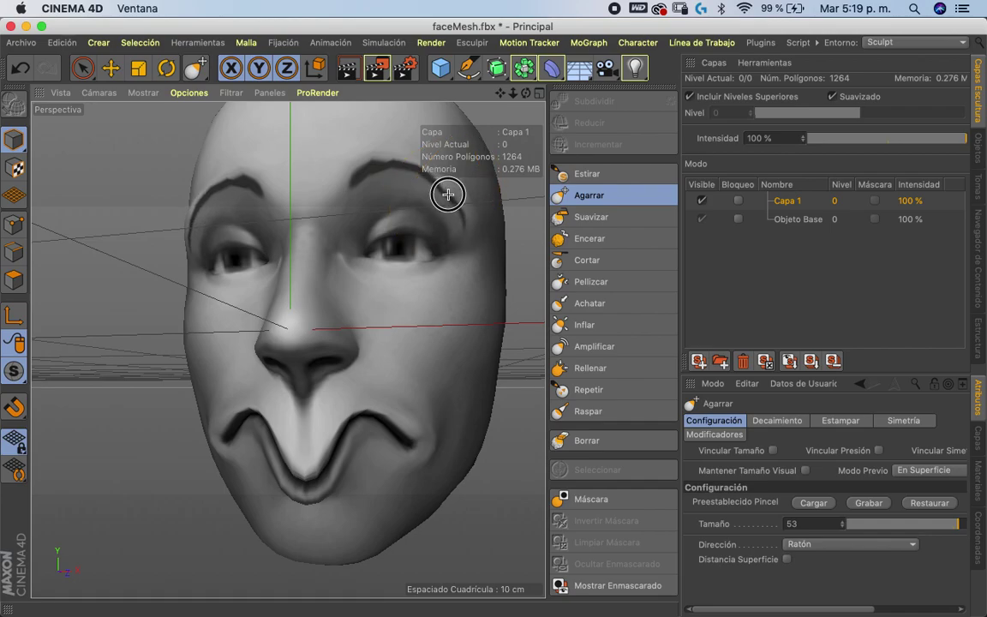
{"action": "left_click_drag", "start_coordinate": [480, 289], "coordinate": [493, 296], "text": "alt"}
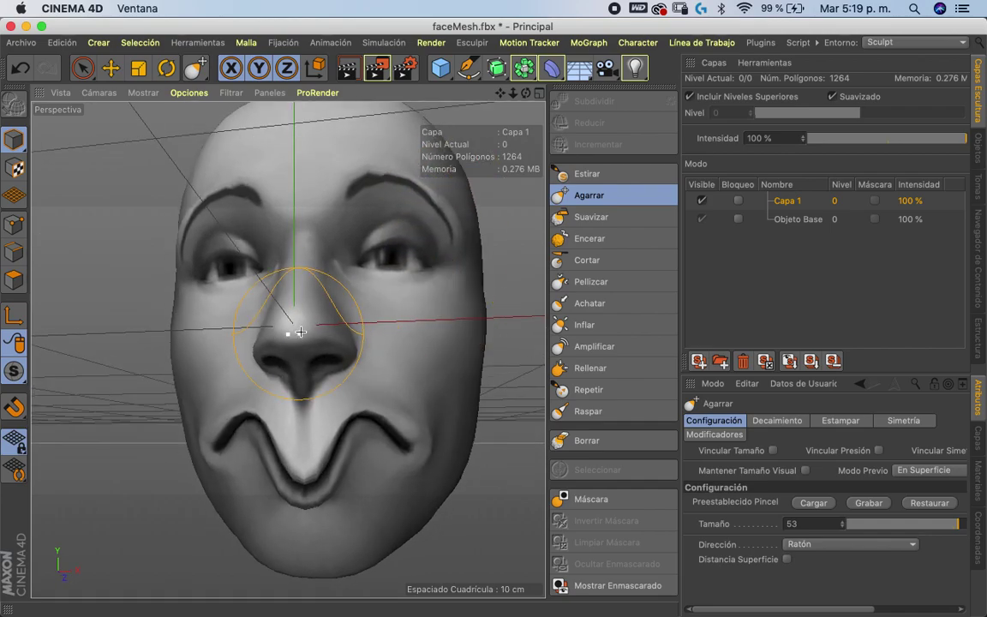
Narrow the tip and nostrils of the nose symmetrically with the Agarrar brush
{"action": "left_click_drag", "start_coordinate": [324, 330], "coordinate": [311, 333]}
{"action": "key", "text": "super+z"}
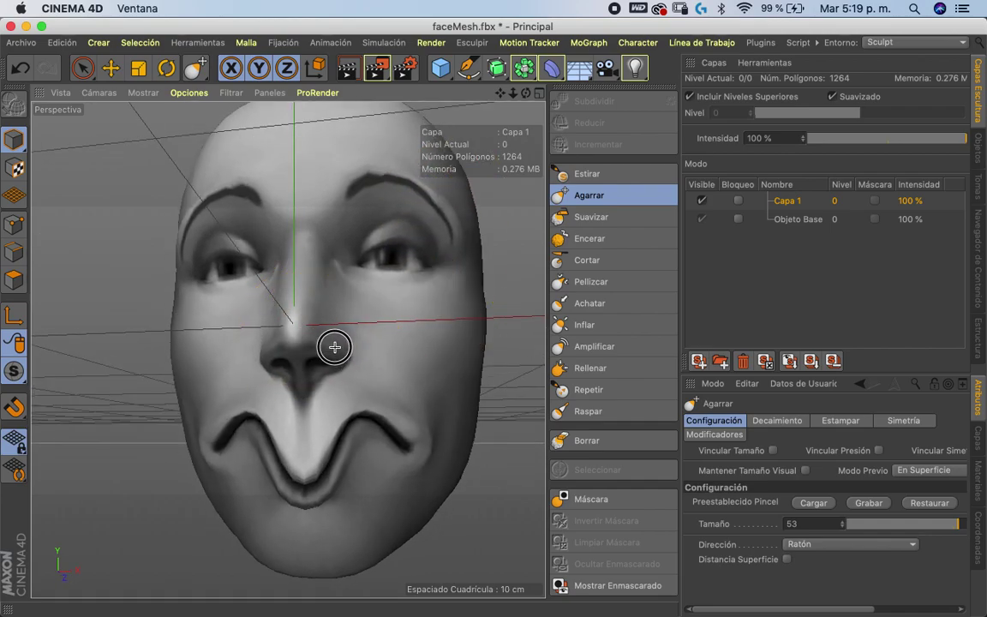
{"action": "mouse_move", "coordinate": [397, 336]}
{"action": "left_mouse_down", "text": "alt"}
{"action": "mouse_move", "coordinate": [434, 378]}
{"action": "mouse_move", "coordinate": [360, 339]}
{"action": "left_mouse_up", "text": "alt"}
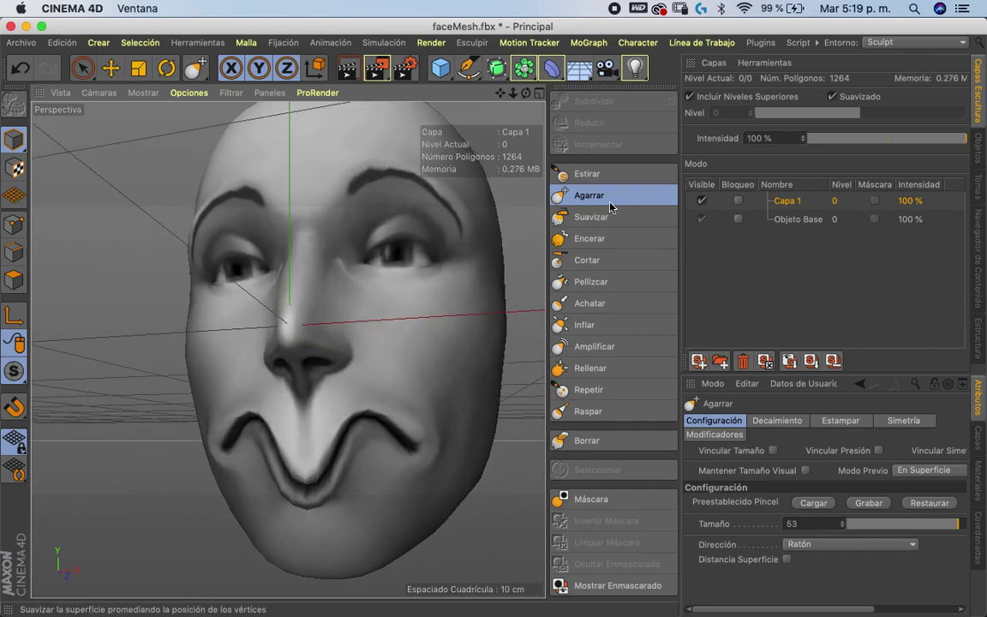
Try the intensity of Capa 1, leaving it at 100 %, and examine the sculpted face from the front and side
{"action": "left_click_drag", "start_coordinate": [892, 138], "coordinate": [979, 137]}
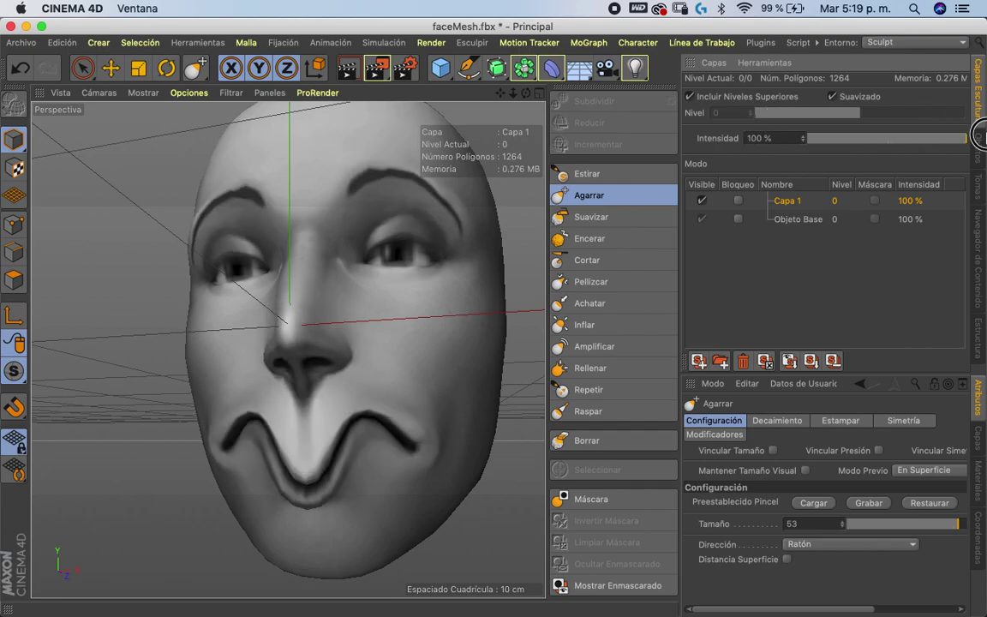
{"action": "left_click_drag", "start_coordinate": [482, 375], "coordinate": [364, 408], "text": "alt"}
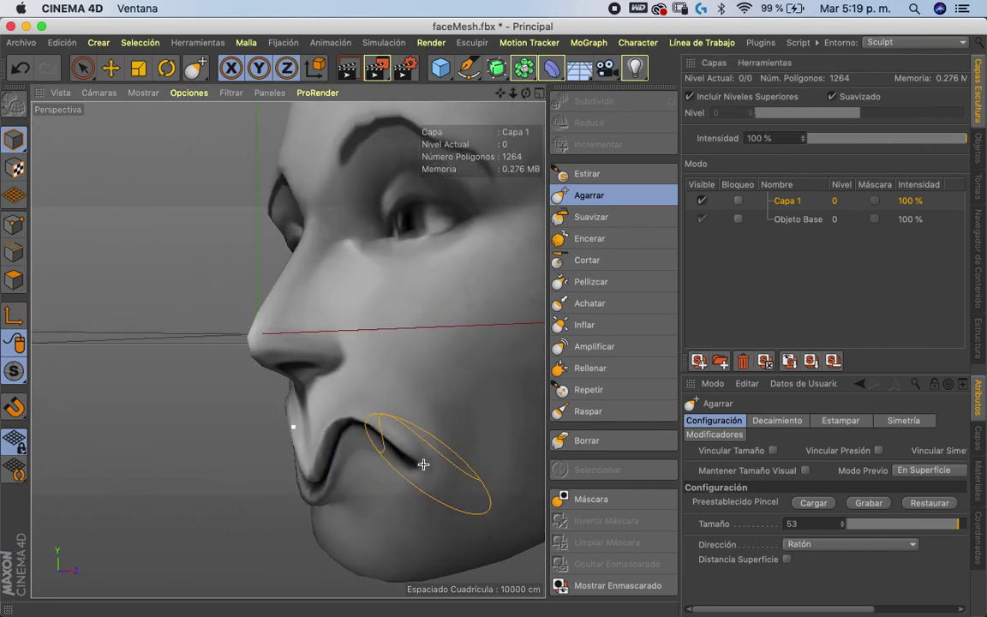
{"action": "mouse_move", "coordinate": [429, 456]}
{"action": "left_mouse_down", "text": "alt"}
{"action": "mouse_move", "coordinate": [468, 440]}
{"action": "mouse_move", "coordinate": [566, 448]}
{"action": "mouse_move", "coordinate": [524, 445]}
{"action": "left_mouse_up", "text": "alt"}
{"action": "left_click_drag", "start_coordinate": [502, 100], "coordinate": [522, 89]}
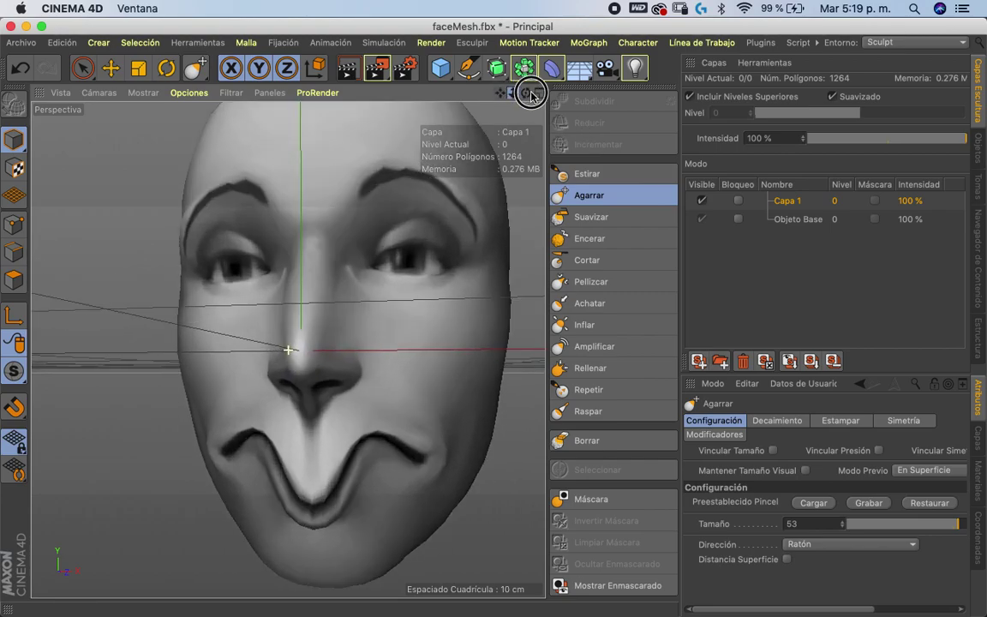
{"action": "mouse_move", "coordinate": [399, 337]}
{"action": "left_mouse_down", "text": "alt"}
{"action": "mouse_move", "coordinate": [354, 406]}
{"action": "mouse_move", "coordinate": [450, 351]}
{"action": "left_mouse_up", "text": "alt"}
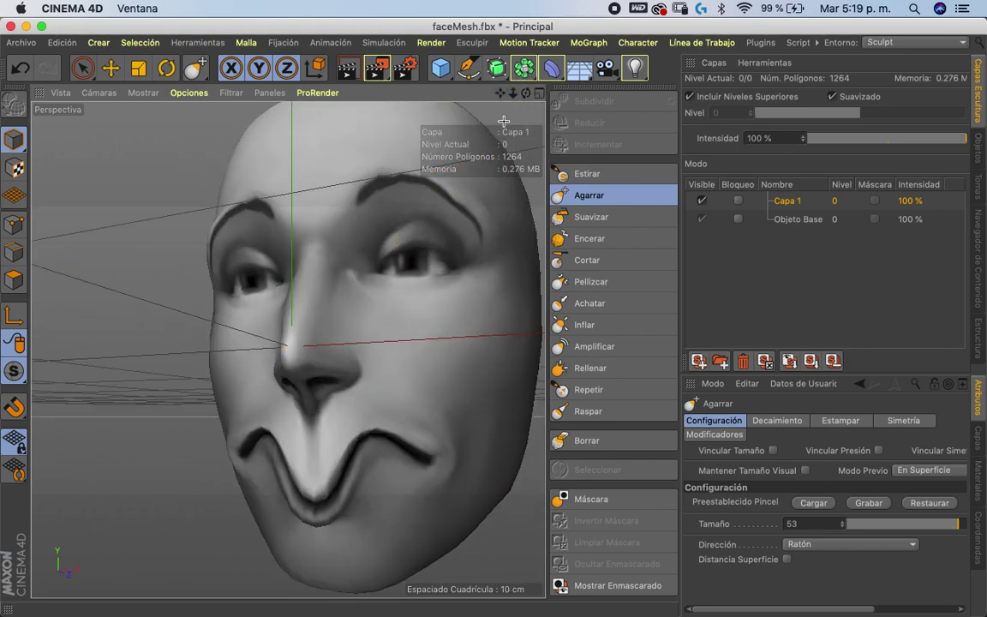
{"action": "left_click_drag", "start_coordinate": [503, 101], "coordinate": [531, 97]}
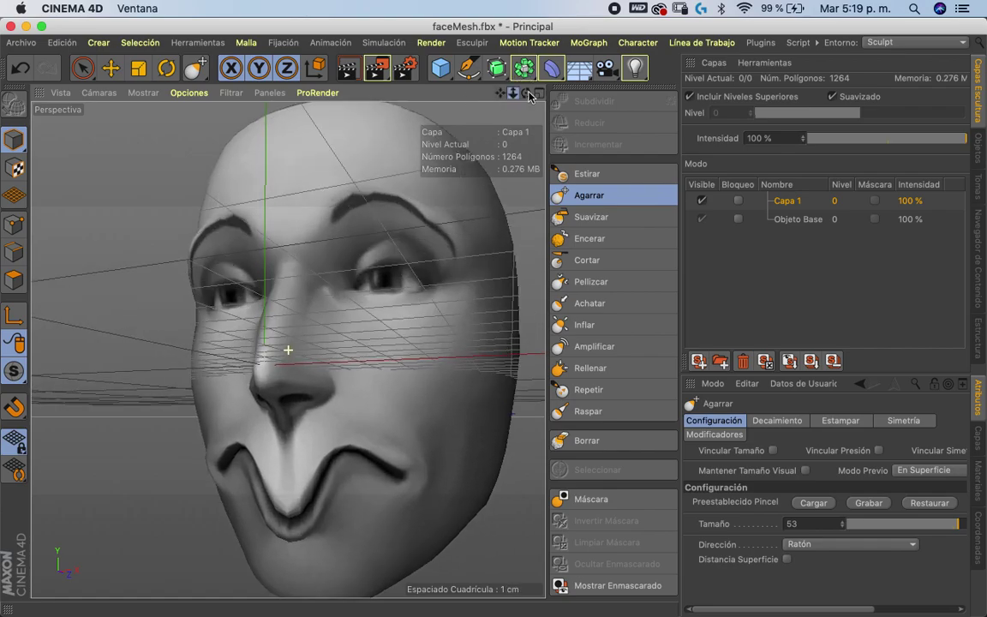
Export the sculpted face as COLLADA 1.4 under the name faceMesh.dae into the test folder of 00 pase morph on the Desktop
{"action": "left_click", "coordinate": [24, 42]}
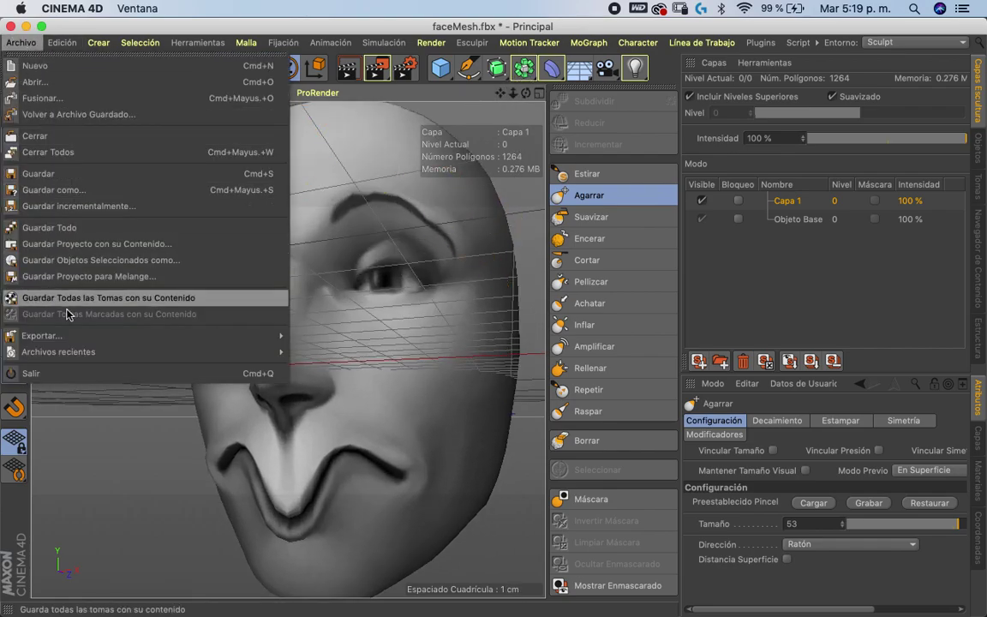
{"action": "mouse_move", "coordinate": [129, 335]}
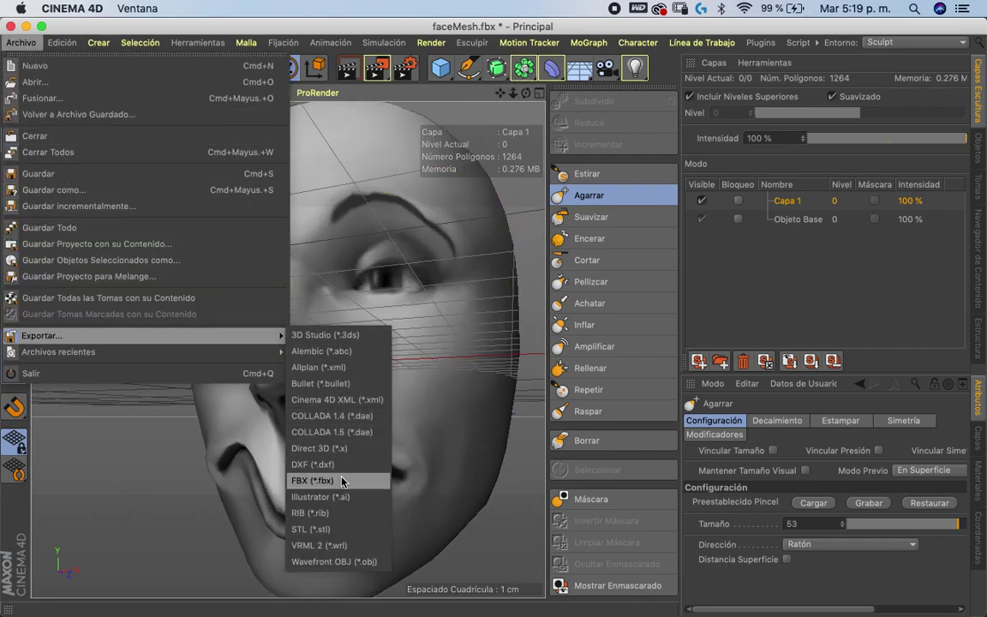
{"action": "left_click", "coordinate": [350, 416]}
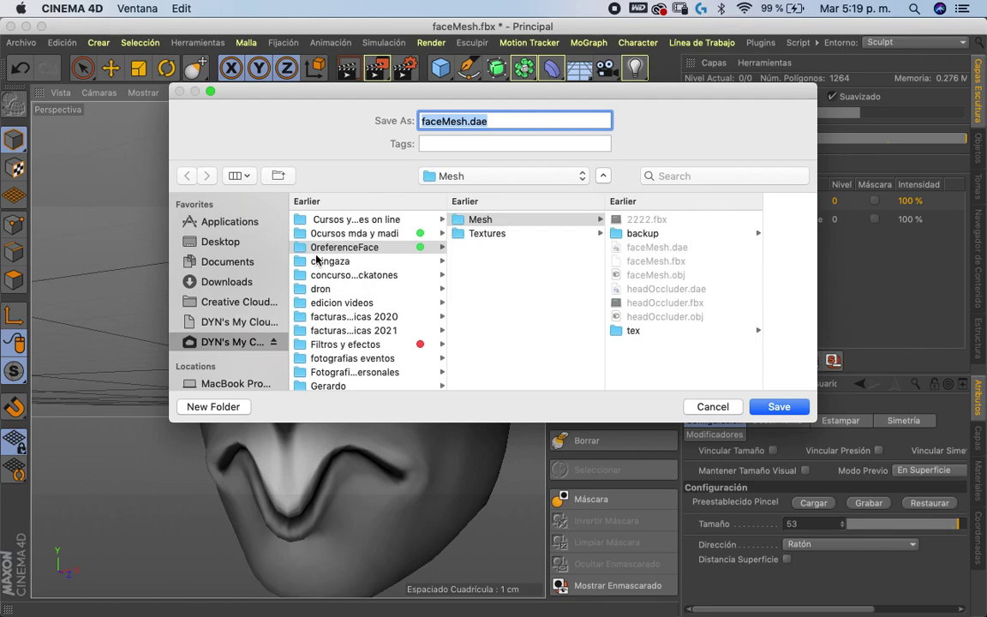
{"action": "left_click", "coordinate": [220, 241]}
{"action": "left_click", "coordinate": [368, 220]}
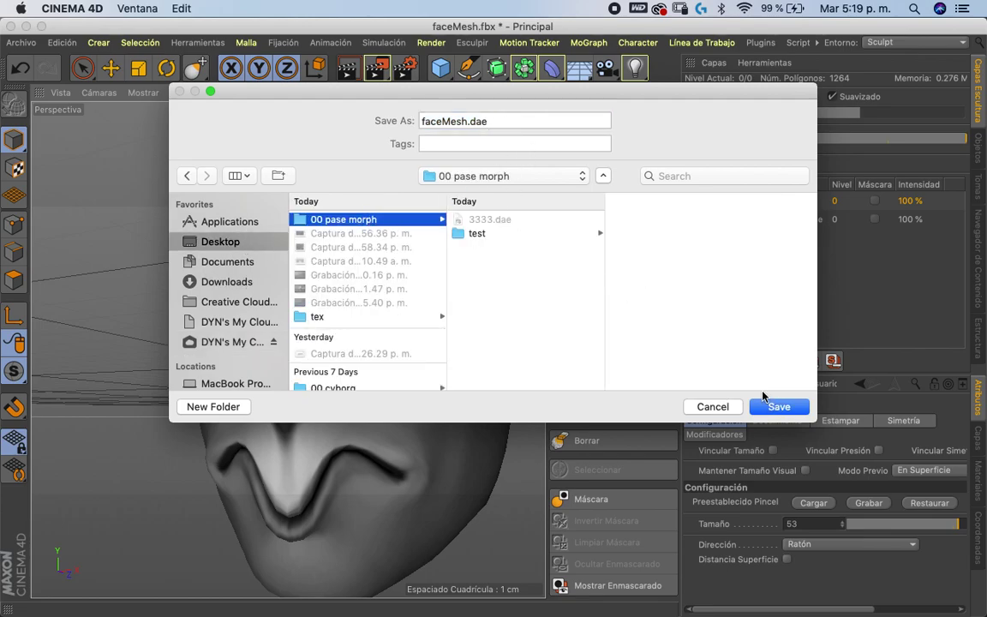
{"action": "left_click", "coordinate": [542, 234]}
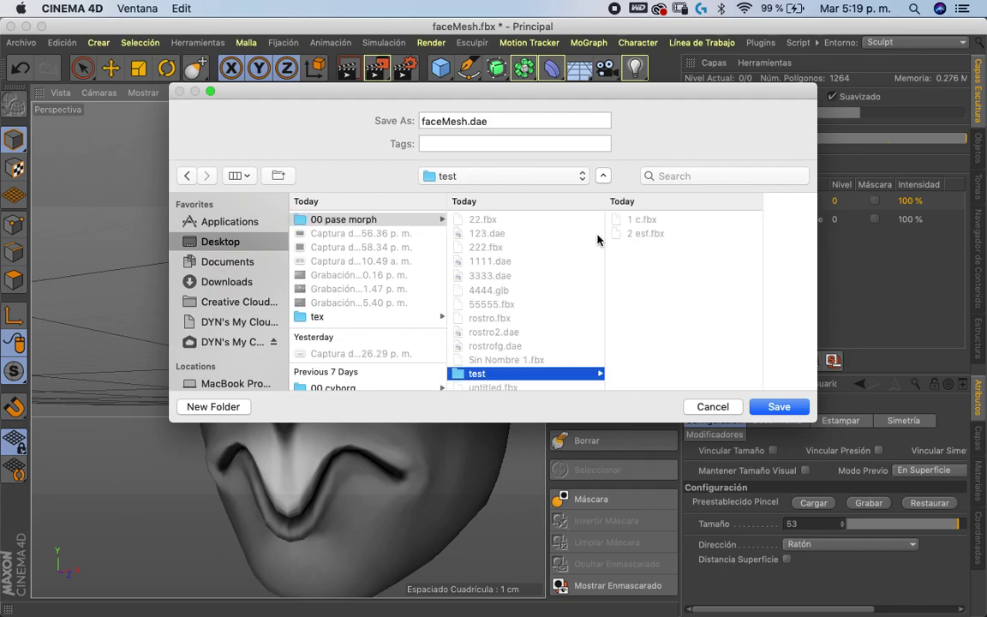
{"action": "left_click", "coordinate": [776, 407]}
{"action": "left_click", "coordinate": [797, 590]}
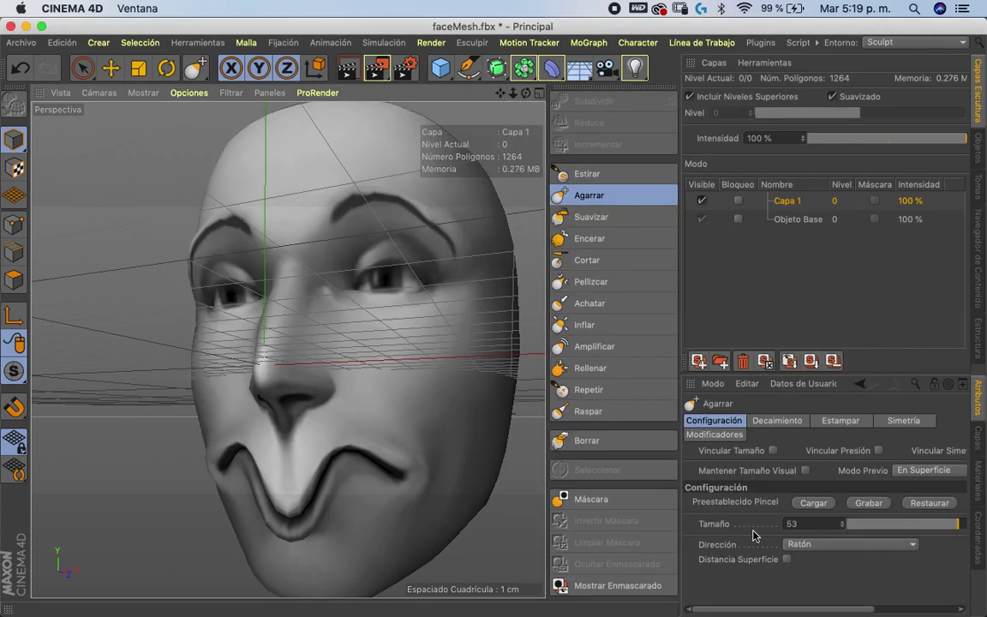
Switch to the untitled project in Spark AR Studio and dismiss the asset import choices
{"action": "key", "text": "super+Tab"}
{"action": "key", "text": "super+Tab"}
{"action": "key", "text": "super+Tab"}
{"action": "key", "text": "super+Tab"}
{"action": "key", "text": "super+Tab"}
{"action": "key", "text": "super+Tab"}
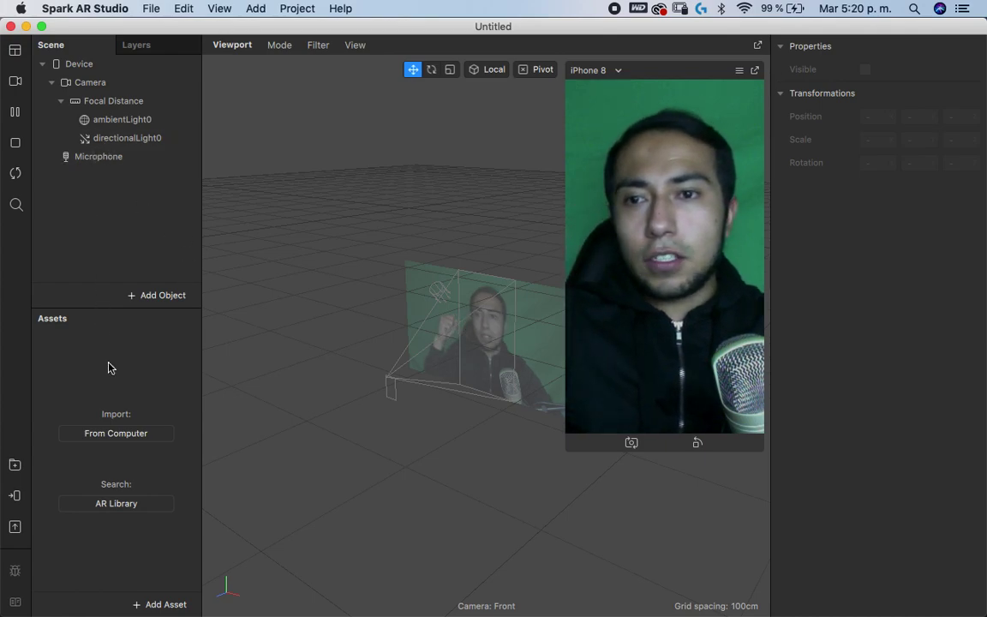
{"action": "left_click", "coordinate": [184, 603]}
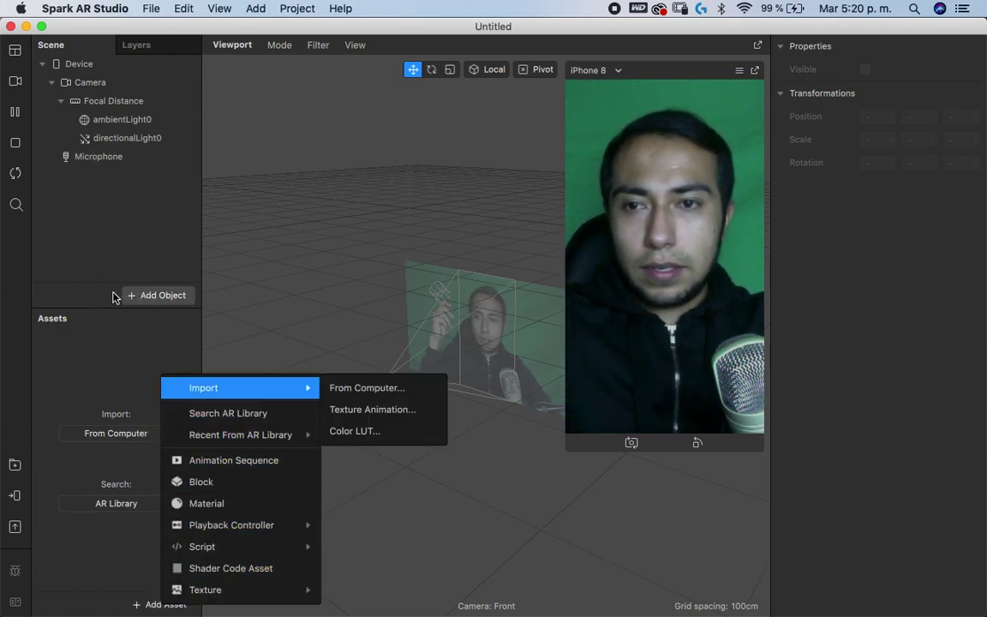
{"action": "left_click", "coordinate": [101, 218]}
Add a 3D object to the scene from the file 1 c.fbx in the test folder
{"action": "right_click", "coordinate": [122, 193]}
{"action": "mouse_move", "coordinate": [167, 204]}
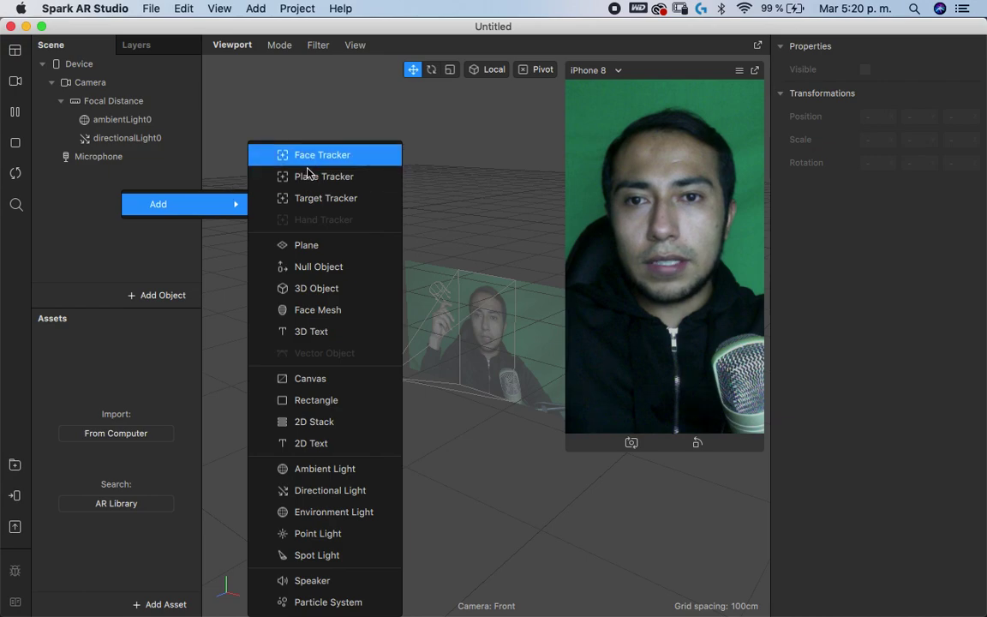
{"action": "key", "text": "Return"}
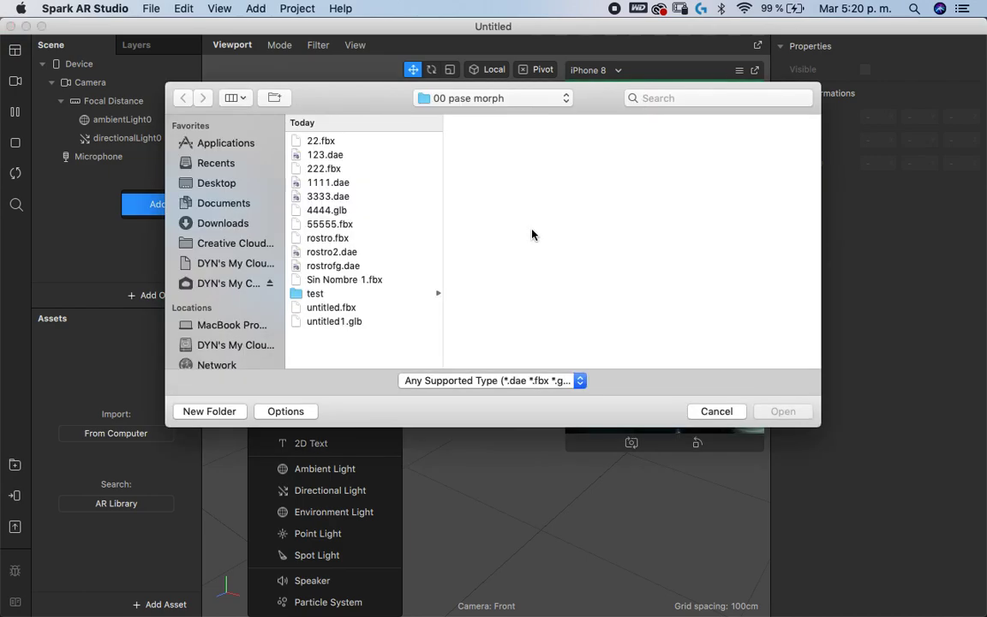
{"action": "left_click", "coordinate": [348, 295]}
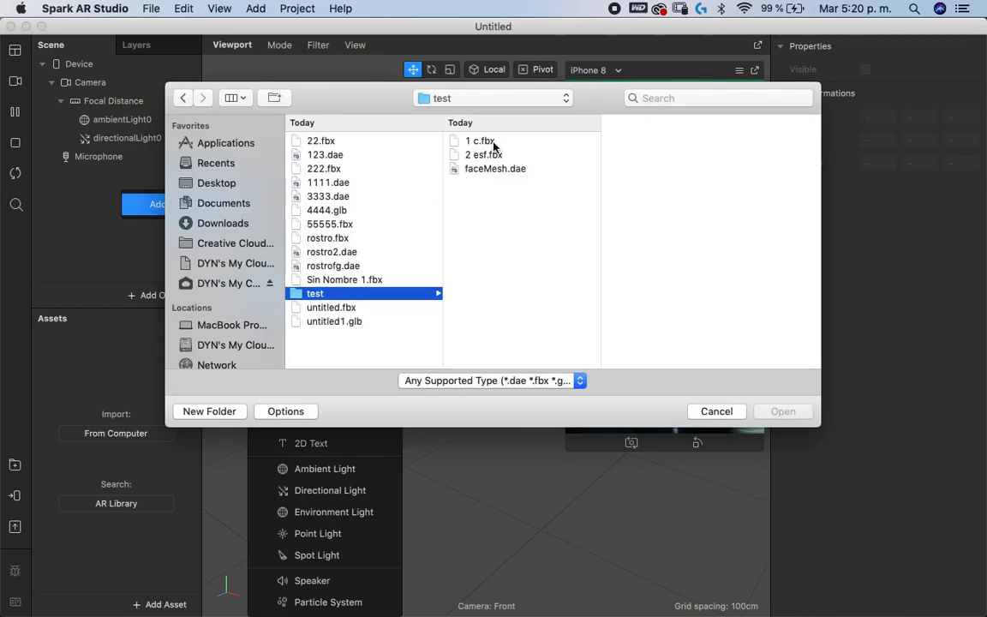
{"action": "left_click", "coordinate": [486, 143]}
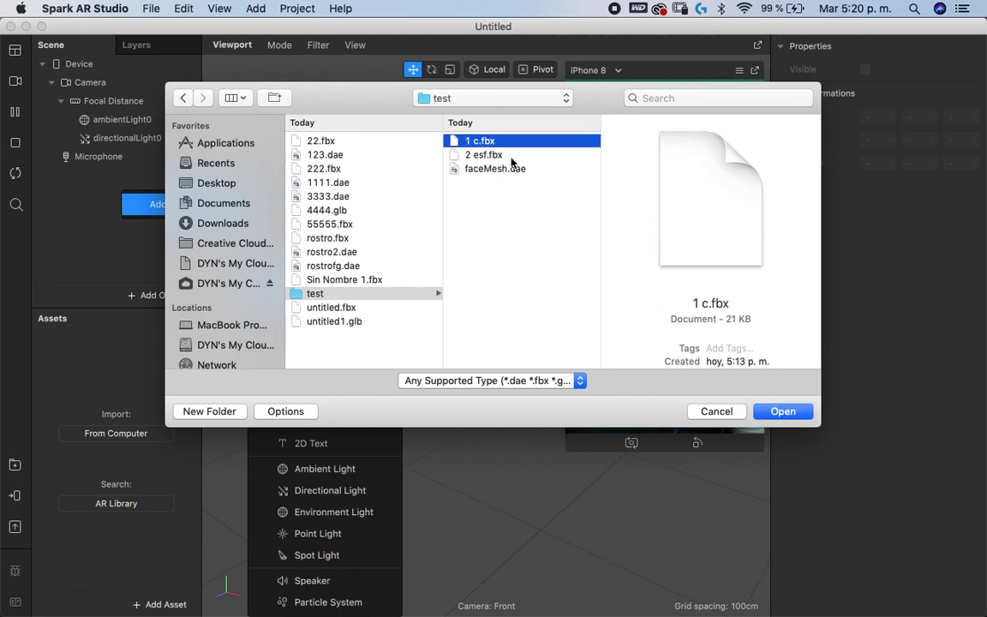
{"action": "left_click", "coordinate": [782, 412]}
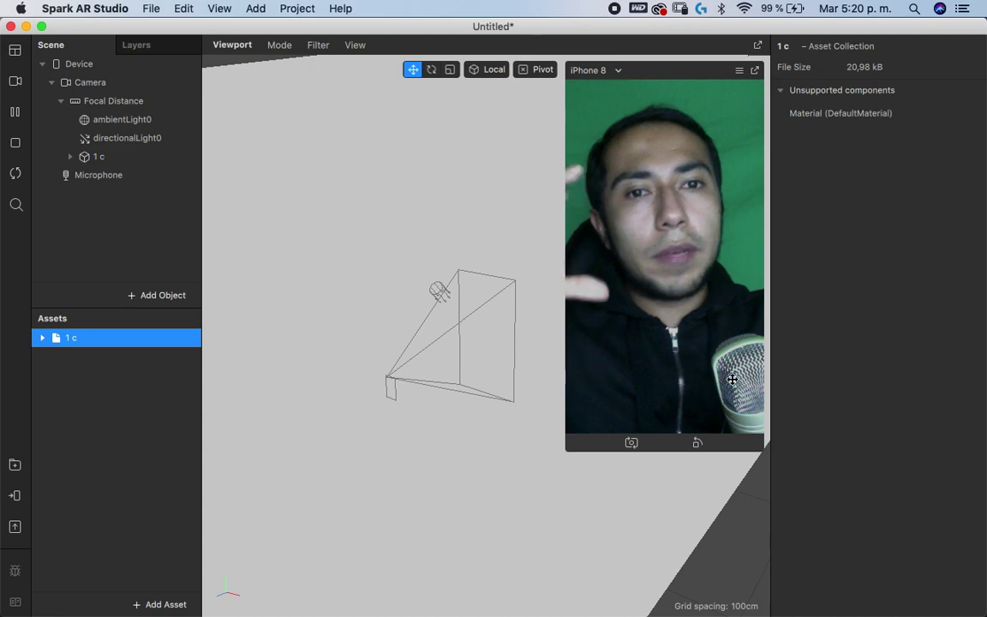
Scale the 1 c object down uniformly to about 0.06 so that it fits within the camera preview
{"action": "left_click", "coordinate": [128, 158]}
{"action": "key", "text": "r"}
{"action": "left_click_drag", "start_coordinate": [485, 339], "coordinate": [323, 320]}
{"action": "mouse_move", "coordinate": [480, 341]}
{"action": "left_mouse_down"}
{"action": "mouse_move", "coordinate": [514, 344]}
{"action": "mouse_move", "coordinate": [469, 335]}
{"action": "left_mouse_up"}
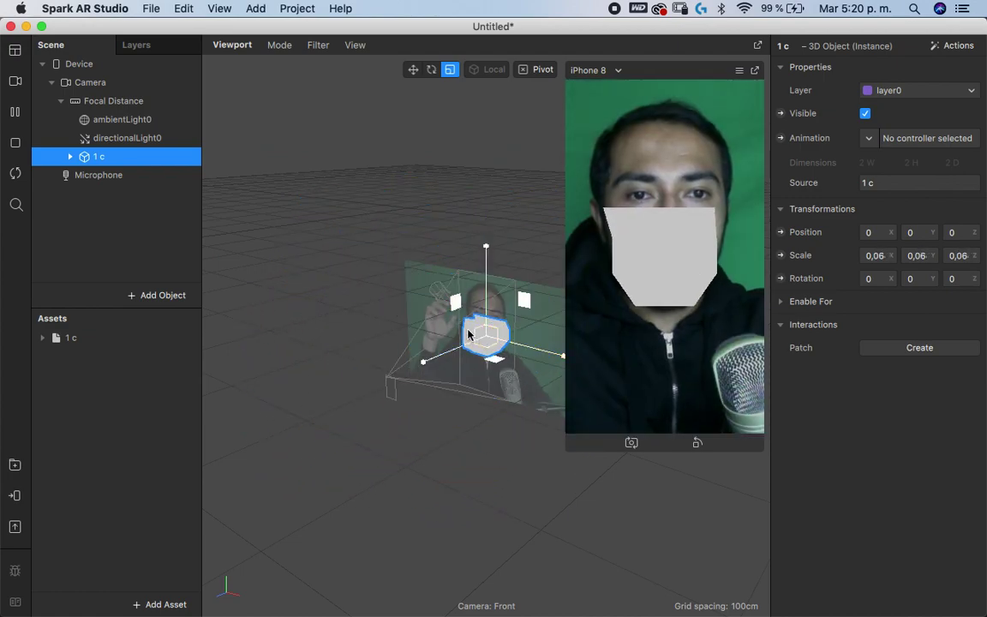
Set the shader type of the 1 c object's DefaultMaterial to Standard and enable Specular with a smoothness of 64 %
{"action": "left_click", "coordinate": [84, 339]}
{"action": "left_click", "coordinate": [42, 337]}
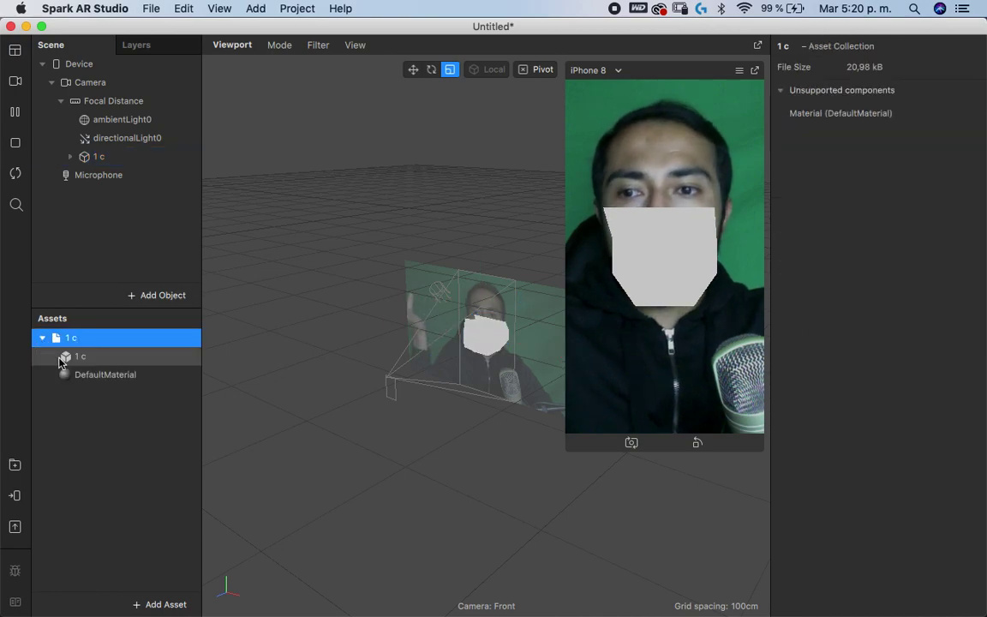
{"action": "left_click", "coordinate": [114, 375]}
{"action": "left_click", "coordinate": [866, 68]}
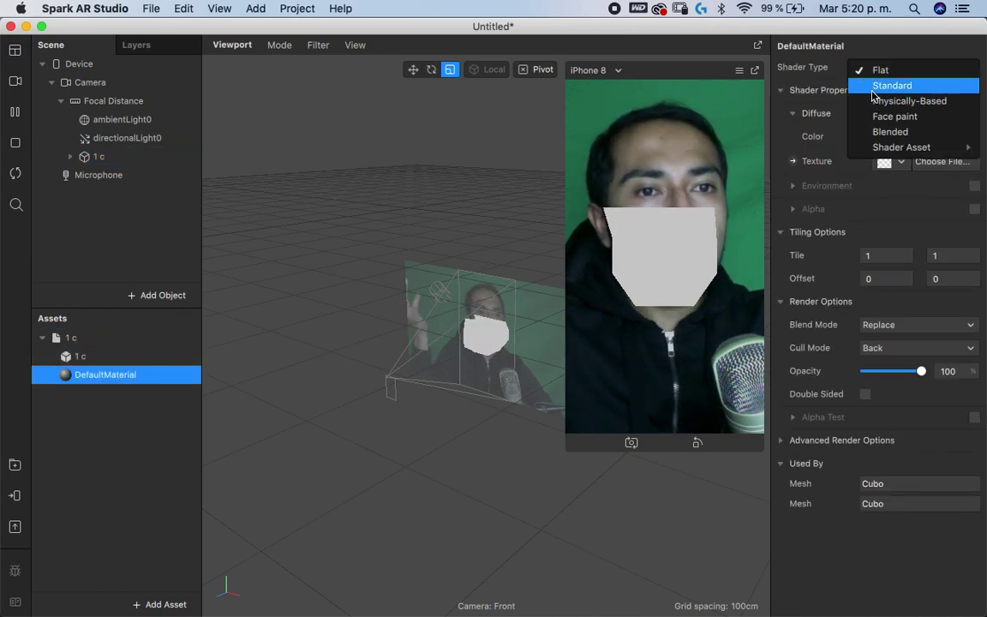
{"action": "left_click", "coordinate": [864, 89]}
{"action": "left_click", "coordinate": [974, 185]}
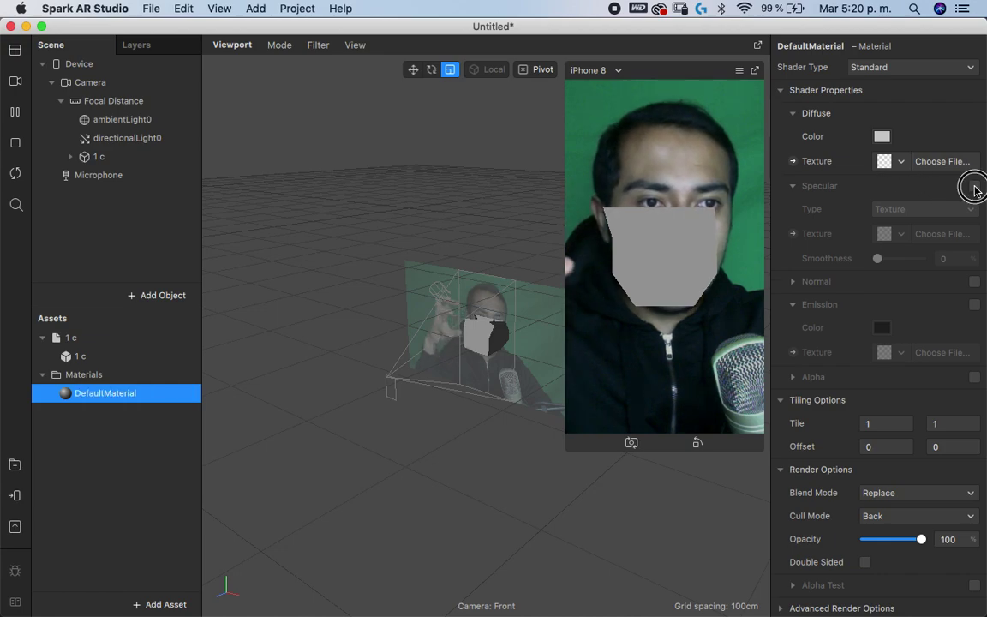
{"action": "left_click_drag", "start_coordinate": [878, 258], "coordinate": [906, 259]}
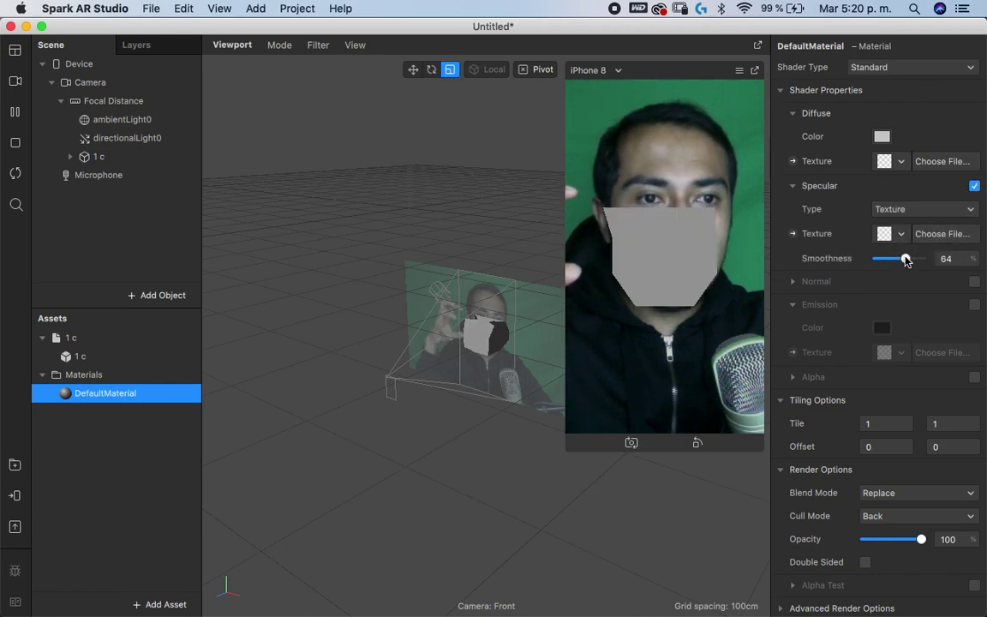
Change DefaultMaterial's shader type to Physically-Based and enable Normal with the glitter normal map (1).png texture from the Downloads folder
{"action": "left_click", "coordinate": [956, 67]}
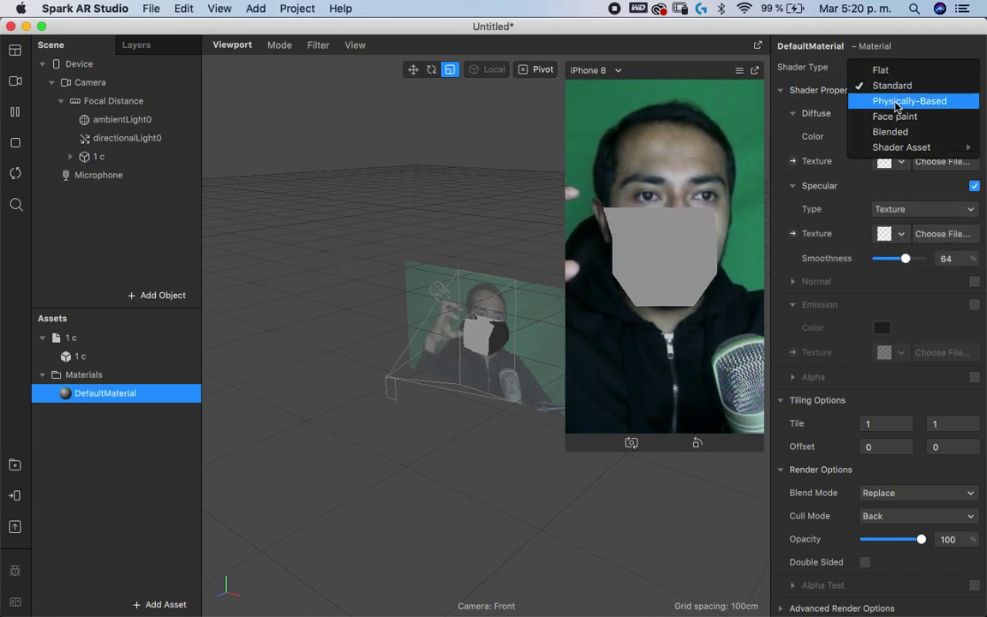
{"action": "left_click", "coordinate": [893, 101]}
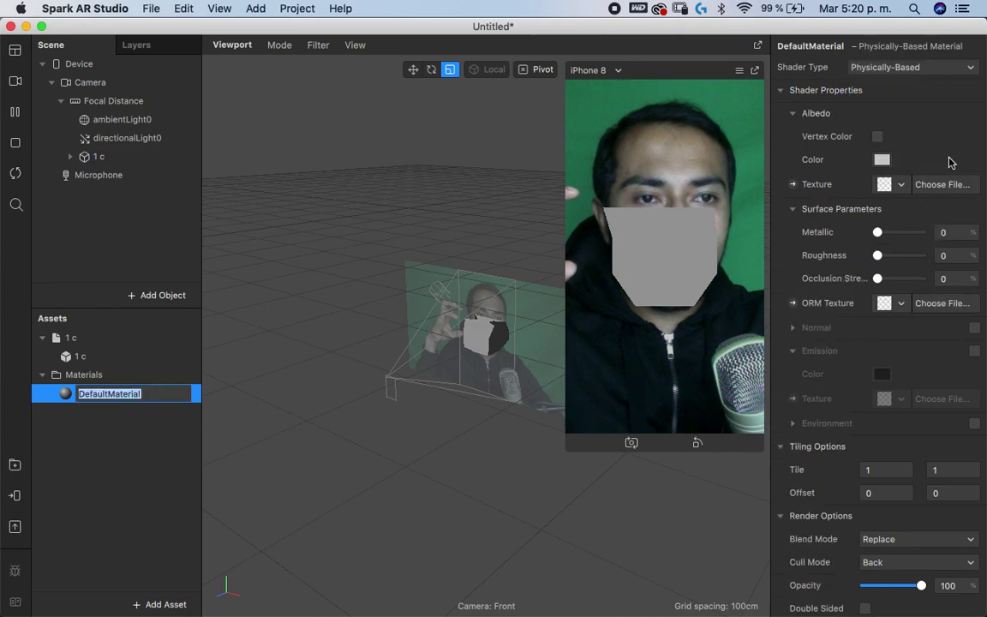
{"action": "left_click", "coordinate": [975, 329]}
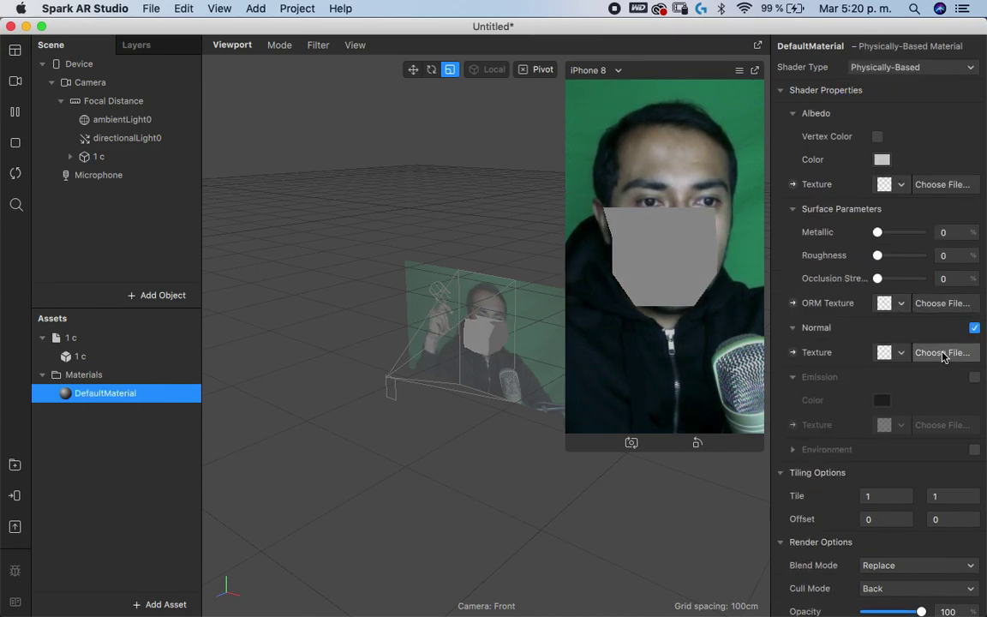
{"action": "left_click", "coordinate": [942, 353]}
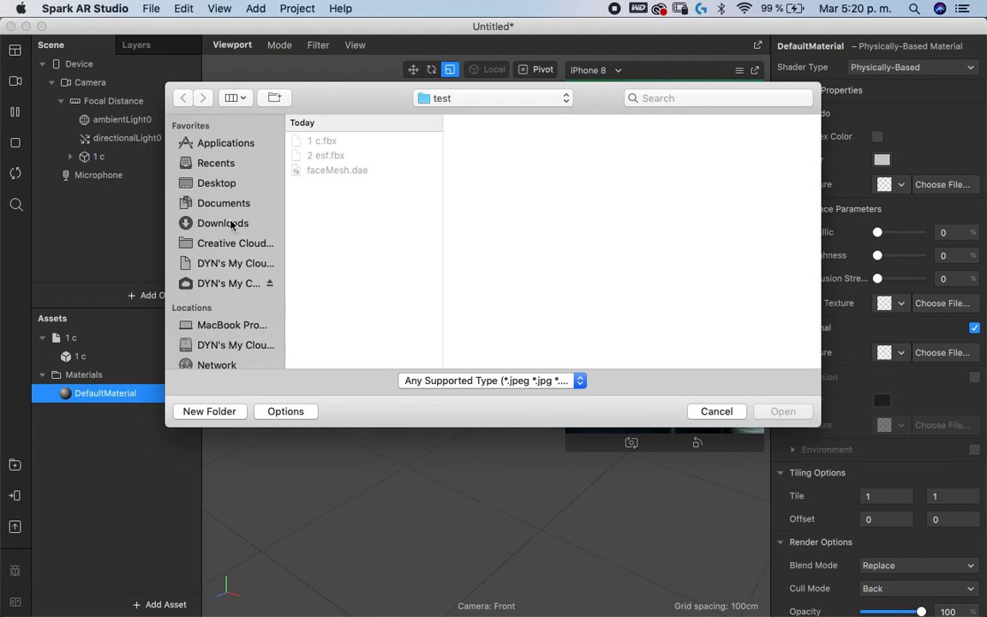
{"action": "key", "text": "super+alt+l"}
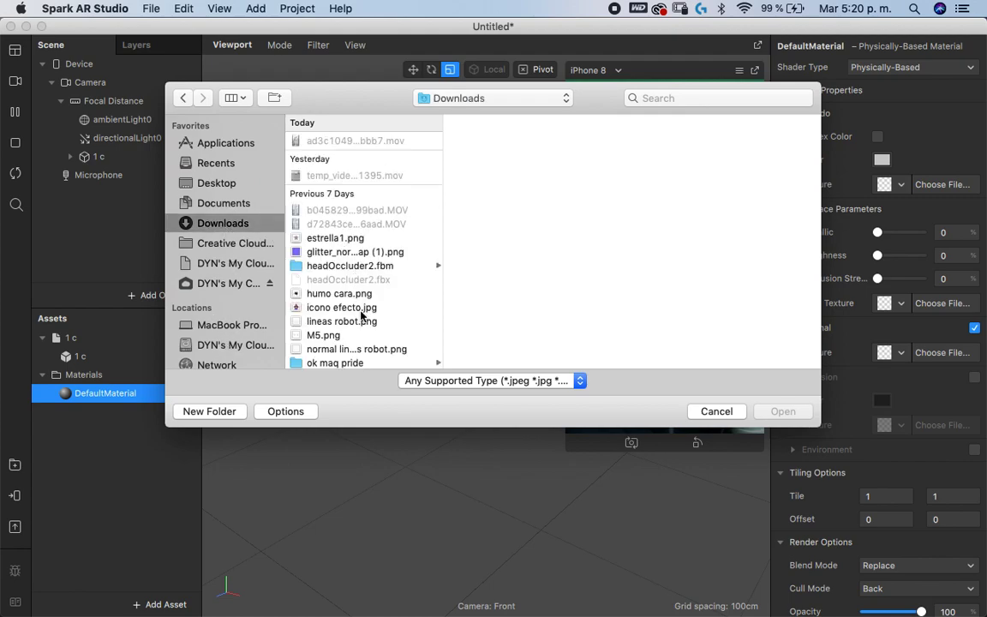
{"action": "left_click", "coordinate": [350, 252]}
{"action": "key", "text": "Return"}
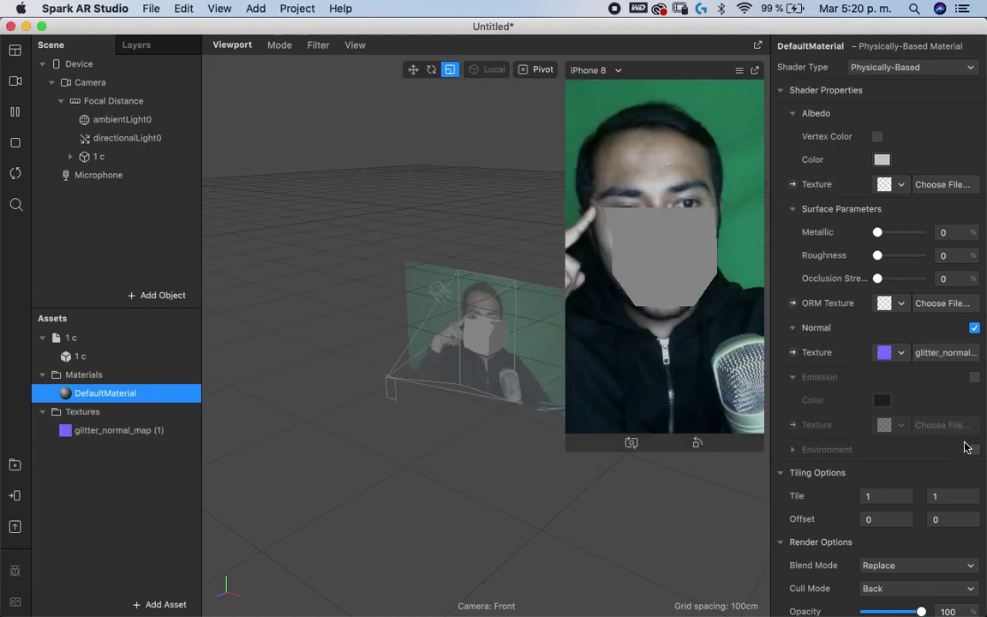
Enable Environment on DefaultMaterial and import the City texture from the AR Library as its environment texture
{"action": "left_click", "coordinate": [975, 449]}
{"action": "left_click", "coordinate": [892, 474]}
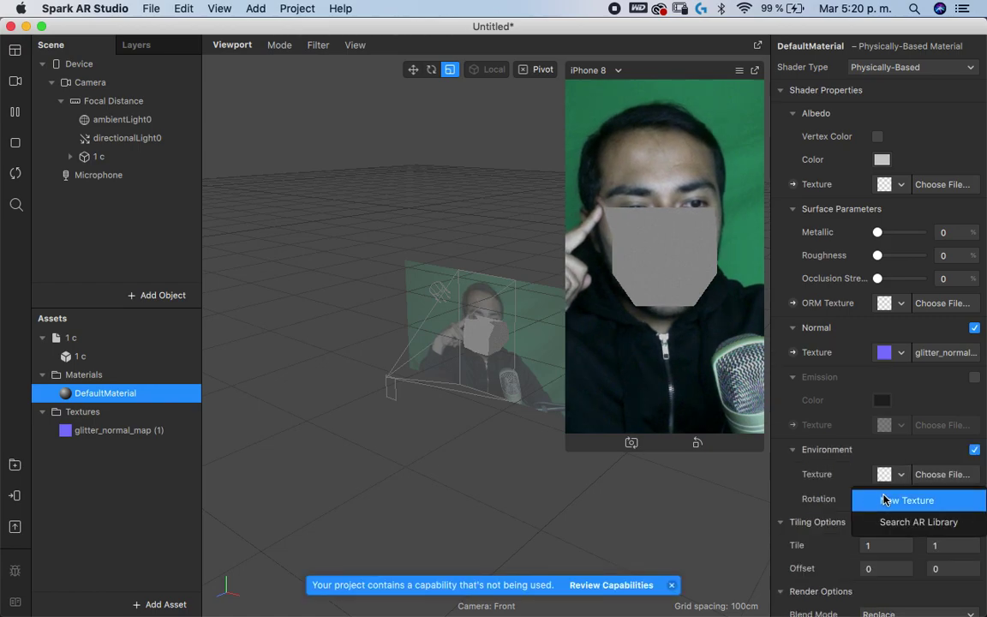
{"action": "left_click", "coordinate": [909, 500]}
{"action": "left_click", "coordinate": [711, 351]}
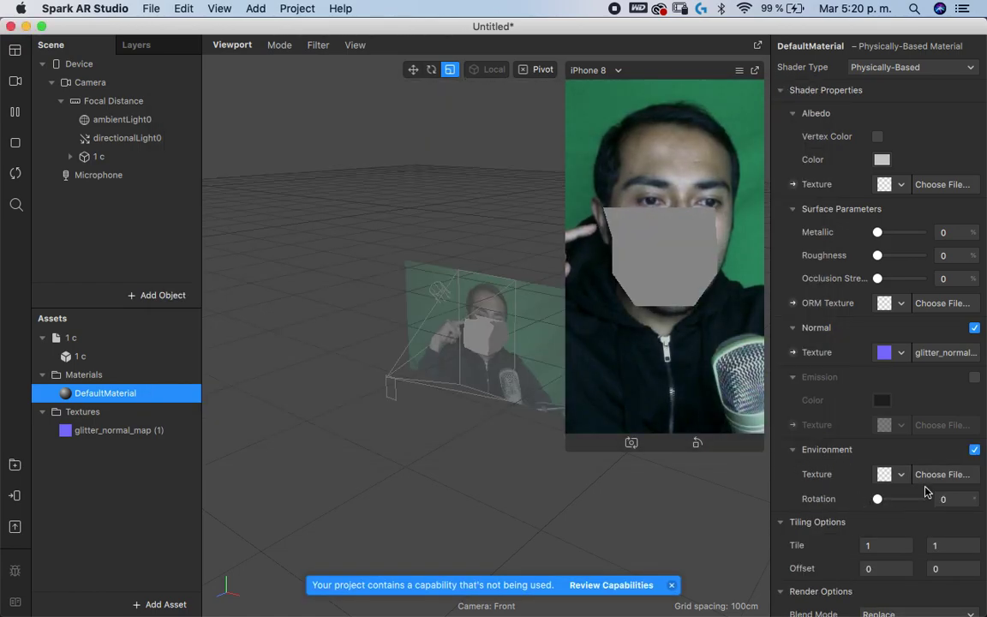
{"action": "left_click", "coordinate": [892, 474]}
{"action": "left_click", "coordinate": [905, 523]}
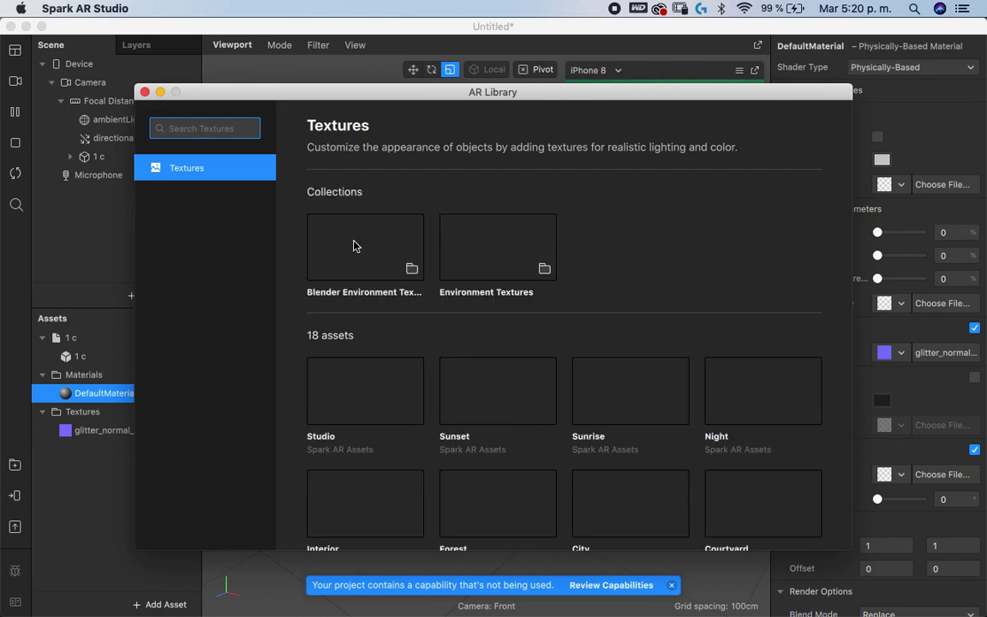
{"action": "scroll", "coordinate": [612, 352], "scroll_direction": "down", "scroll_amount": 2}
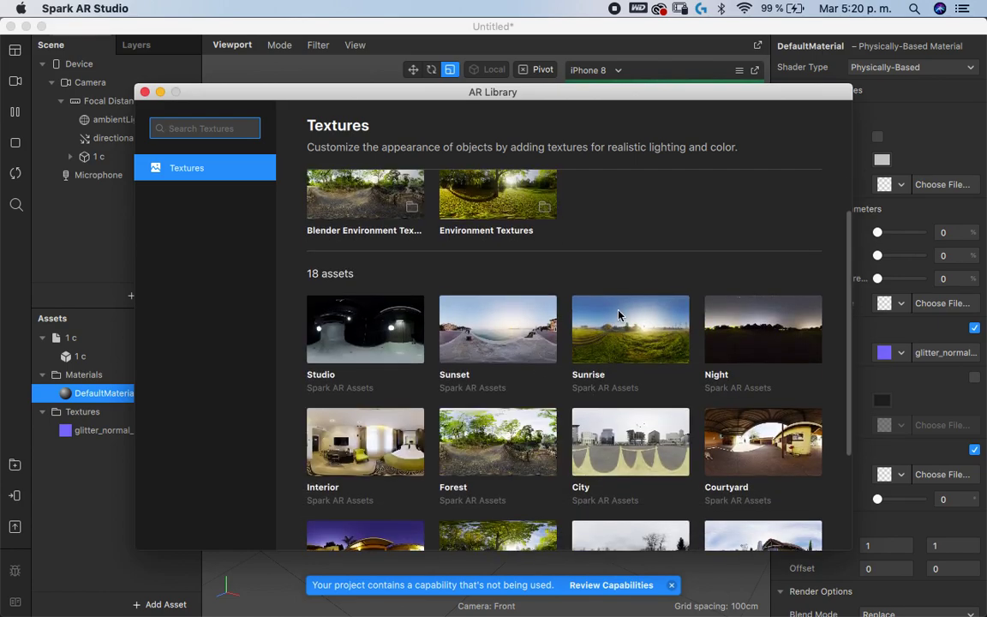
{"action": "left_click", "coordinate": [604, 449]}
{"action": "left_click", "coordinate": [763, 156]}
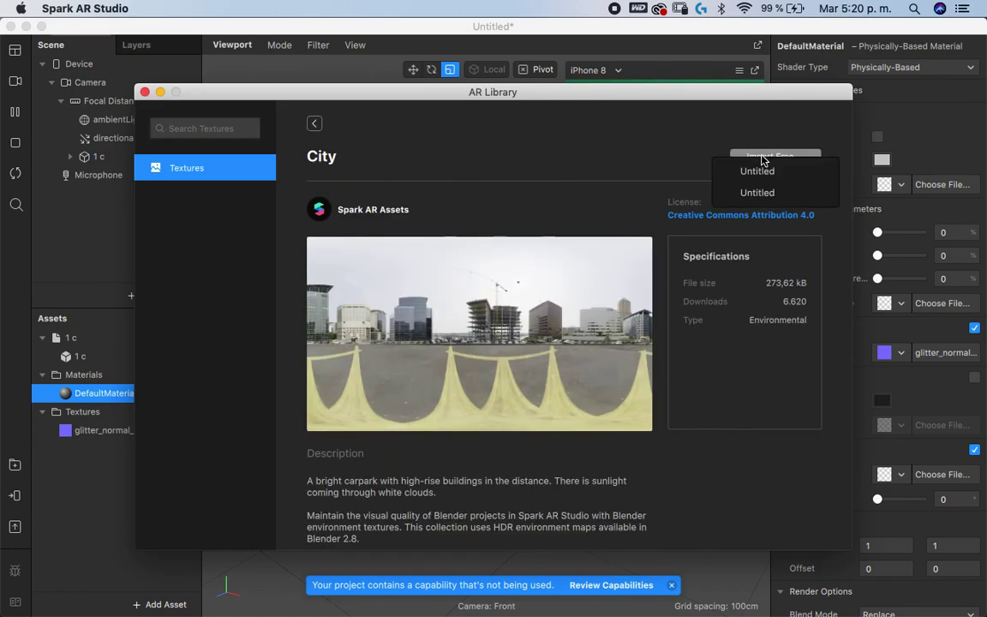
{"action": "left_click", "coordinate": [730, 171]}
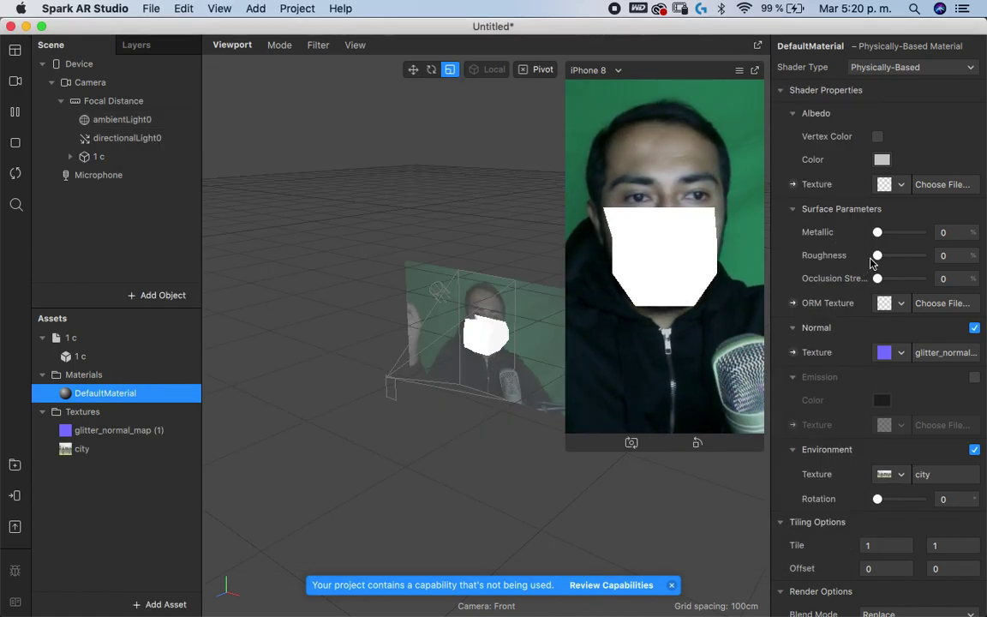
Set DefaultMaterial's Metallic to 100 % and change its albedo color to turquoise
{"action": "left_click_drag", "start_coordinate": [877, 232], "coordinate": [930, 244]}
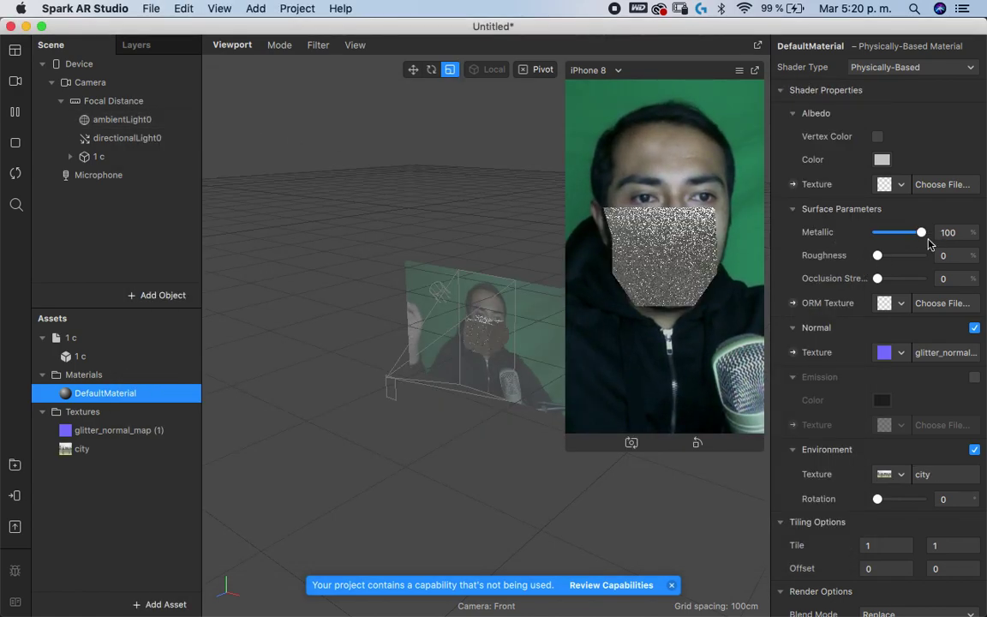
{"action": "left_click", "coordinate": [882, 160]}
{"action": "left_click_drag", "start_coordinate": [881, 316], "coordinate": [819, 323]}
{"action": "left_click", "coordinate": [935, 510]}
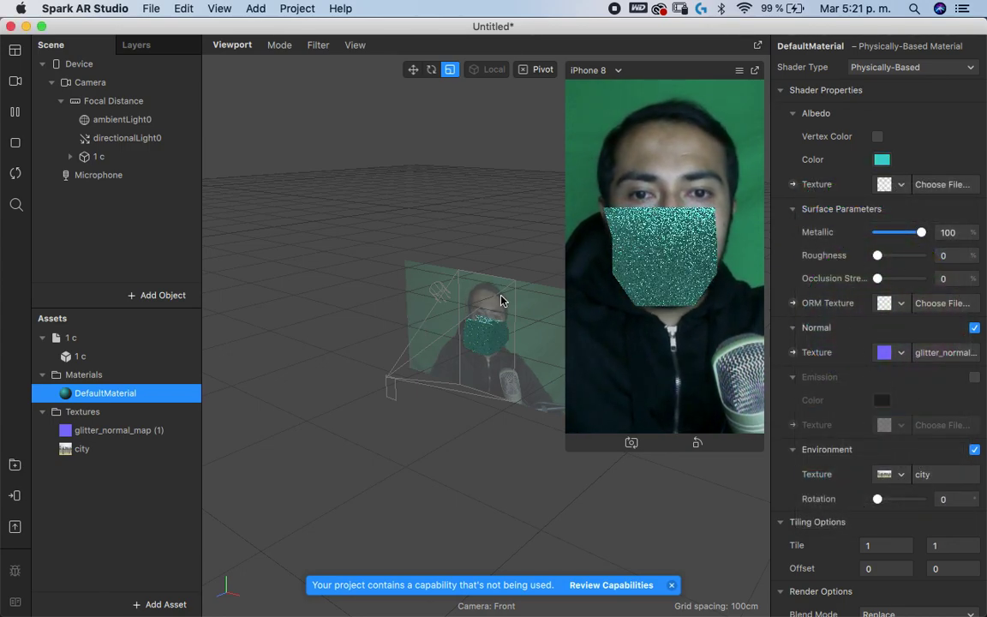
Add a Spin animation to the 1 c object and set its Loop Animation duration to 5
{"action": "scroll", "coordinate": [497, 300], "scroll_direction": "up", "scroll_amount": 10}
{"action": "left_click", "coordinate": [478, 292]}
{"action": "left_click_drag", "start_coordinate": [477, 291], "coordinate": [448, 217]}
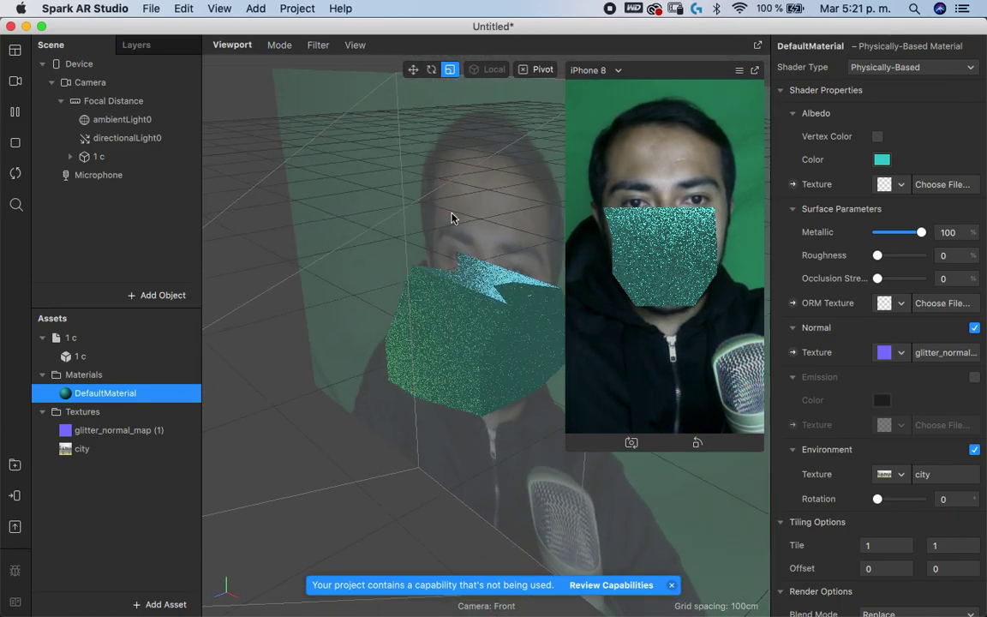
{"action": "left_click", "coordinate": [90, 156]}
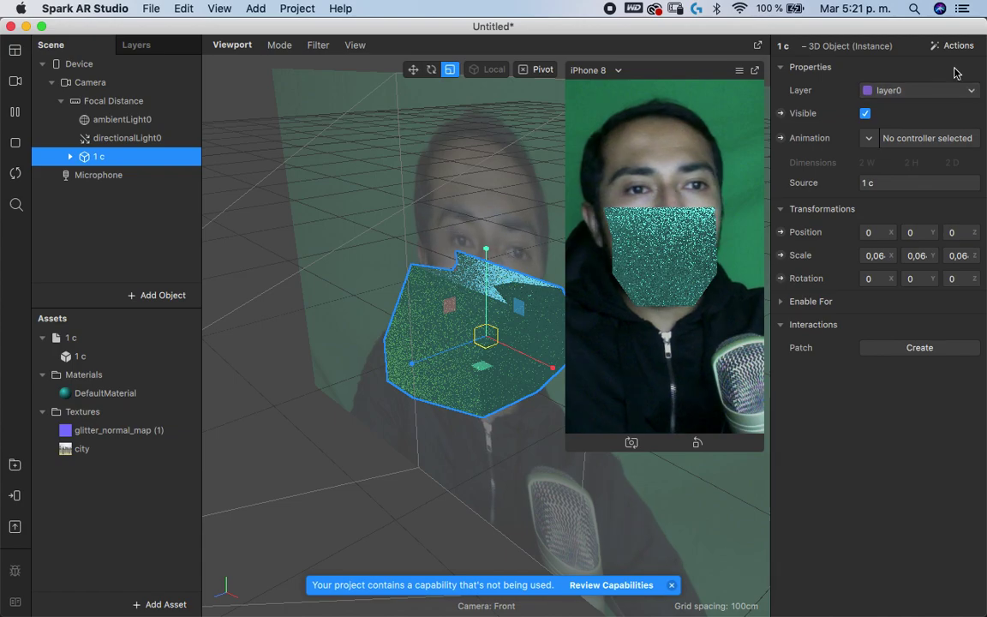
{"action": "left_click", "coordinate": [951, 45]}
{"action": "mouse_move", "coordinate": [823, 133]}
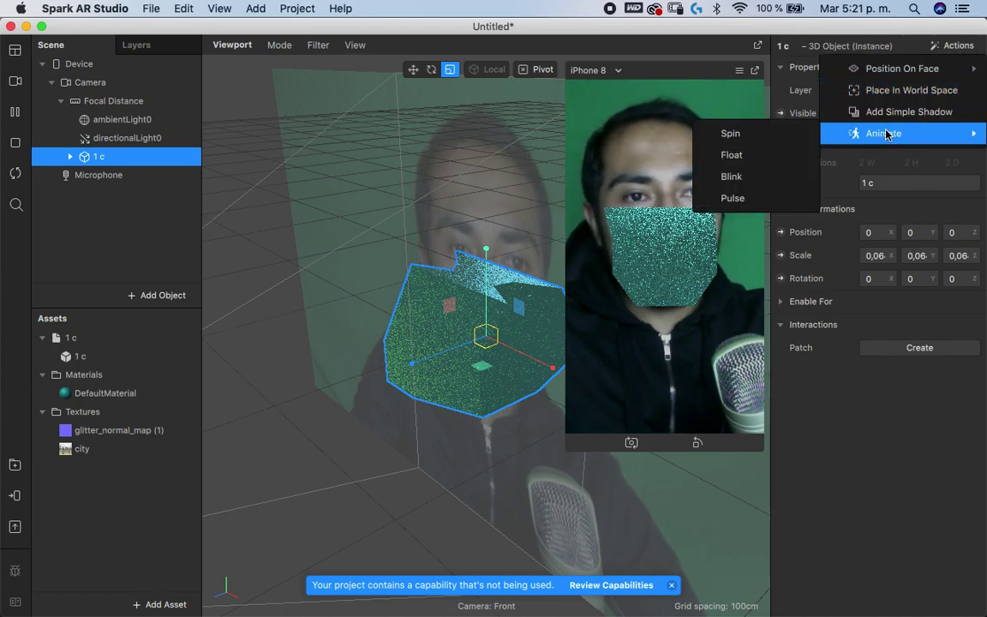
{"action": "left_click", "coordinate": [745, 133]}
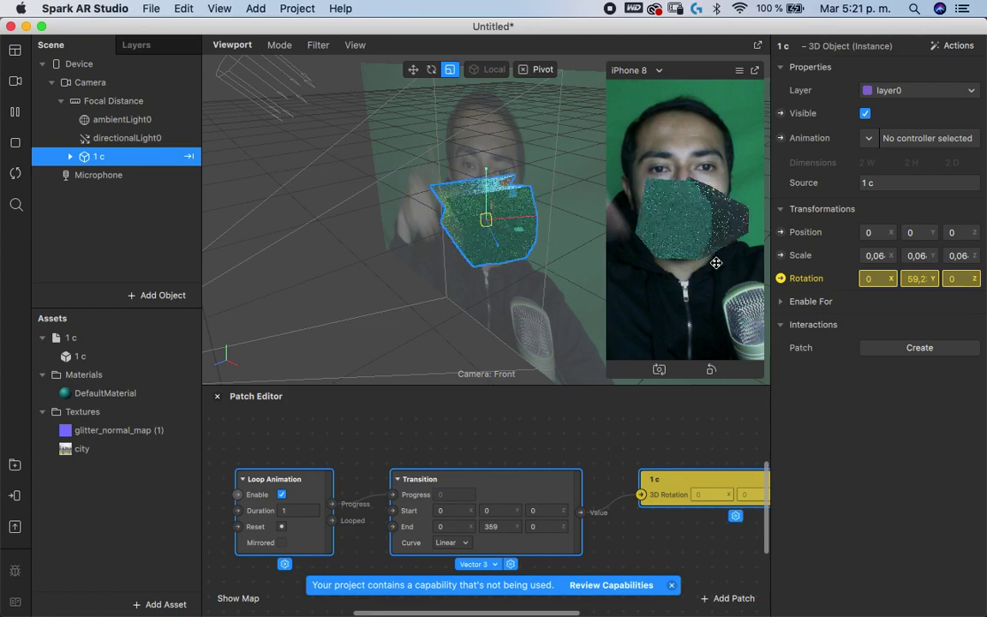
{"action": "left_click", "coordinate": [296, 510]}
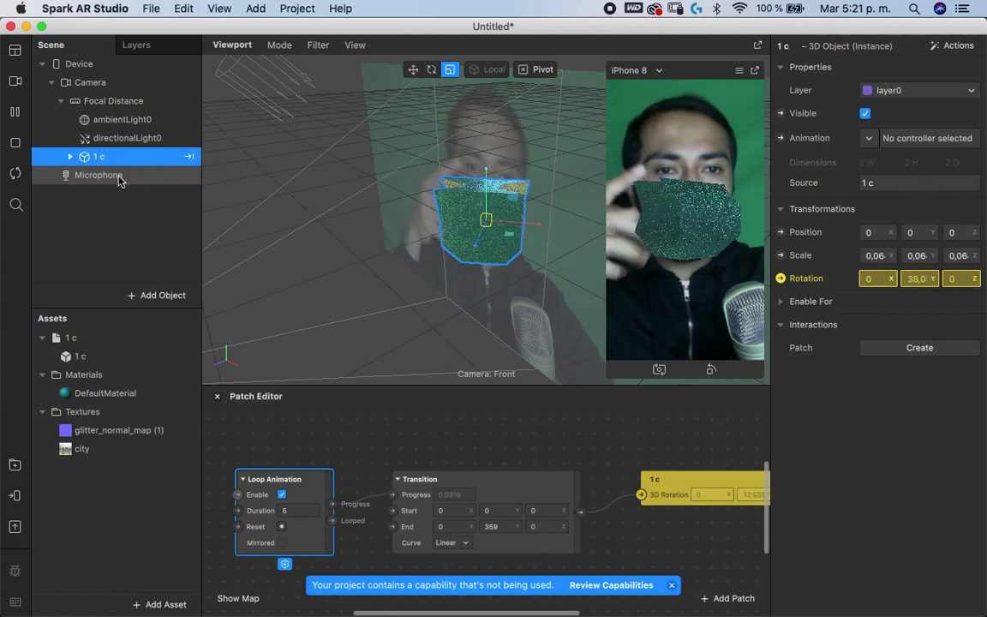
Set the Pose_1 deformation of the Cubo mesh inside 1 c to 0 %
{"action": "left_click", "coordinate": [70, 158]}
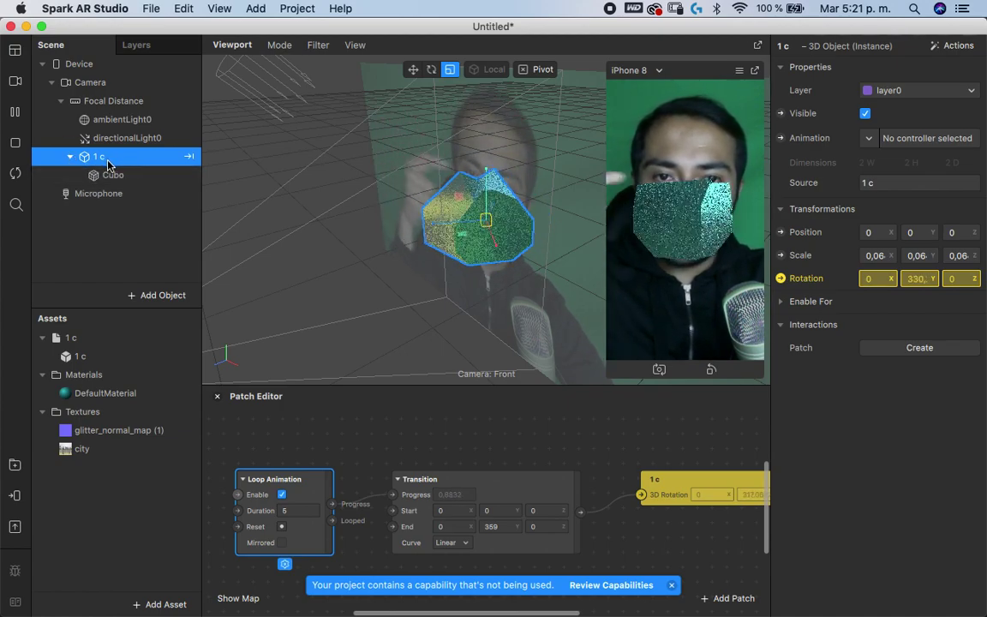
{"action": "left_click", "coordinate": [113, 175]}
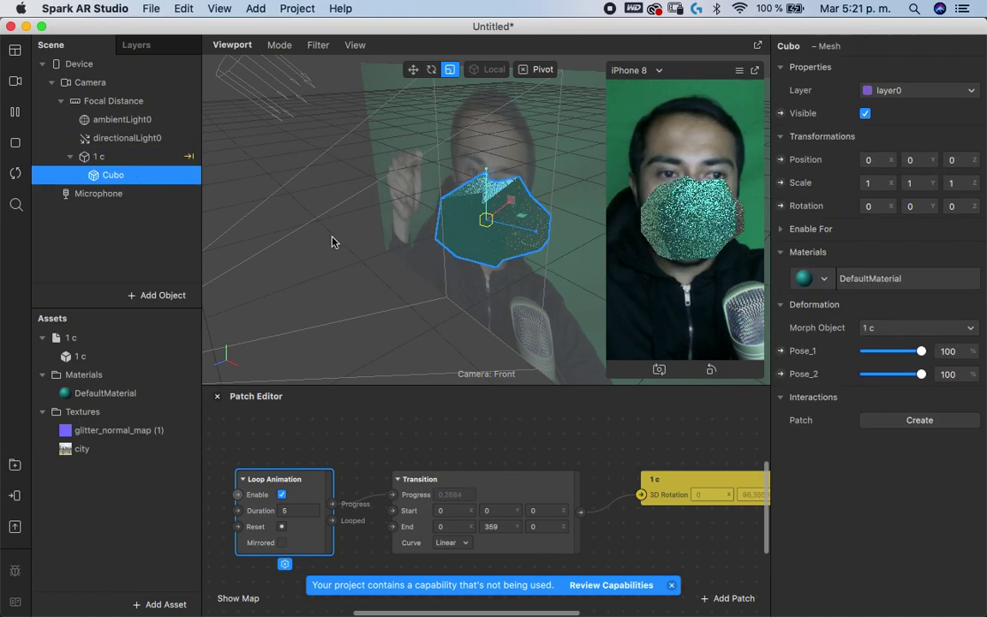
{"action": "left_click_drag", "start_coordinate": [918, 351], "coordinate": [930, 382]}
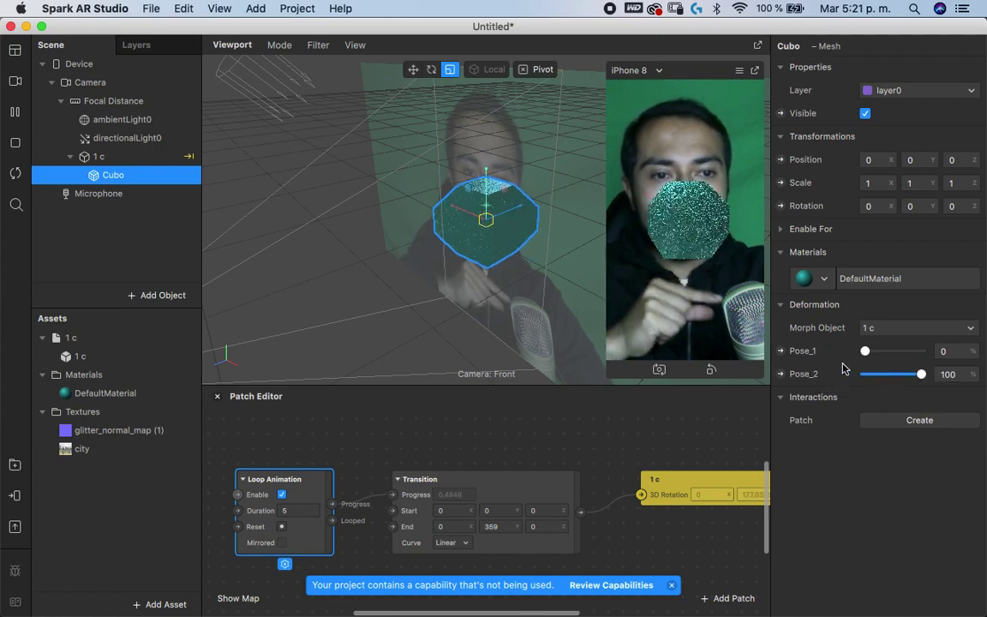
Create a patch for Cubo's Pose_2 deformation, place it above the spin patches and connect the existing Loop Animation's Progress to its weight
{"action": "left_click", "coordinate": [782, 375]}
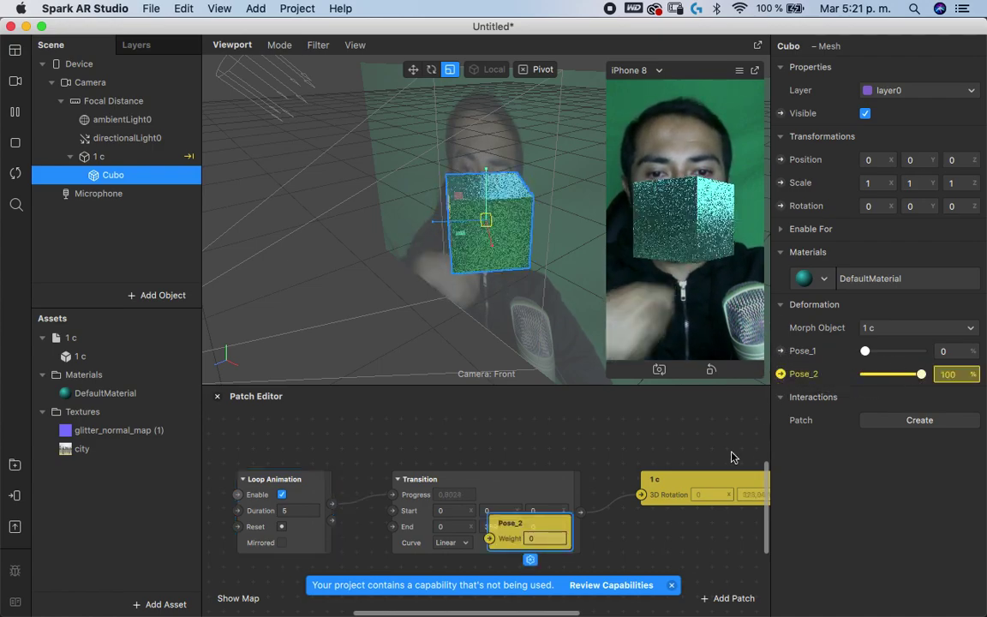
{"action": "left_click_drag", "start_coordinate": [506, 512], "coordinate": [529, 454]}
{"action": "scroll", "coordinate": [536, 480], "scroll_direction": "up", "scroll_amount": 5}
{"action": "scroll", "coordinate": [538, 520], "scroll_direction": "down", "scroll_amount": 2}
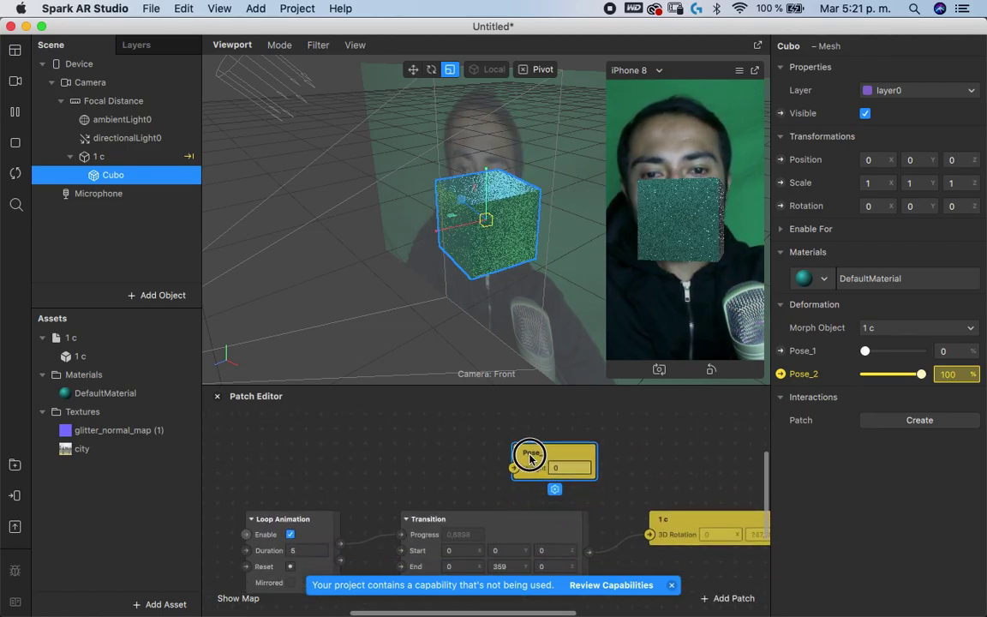
{"action": "left_click_drag", "start_coordinate": [341, 545], "coordinate": [515, 468]}
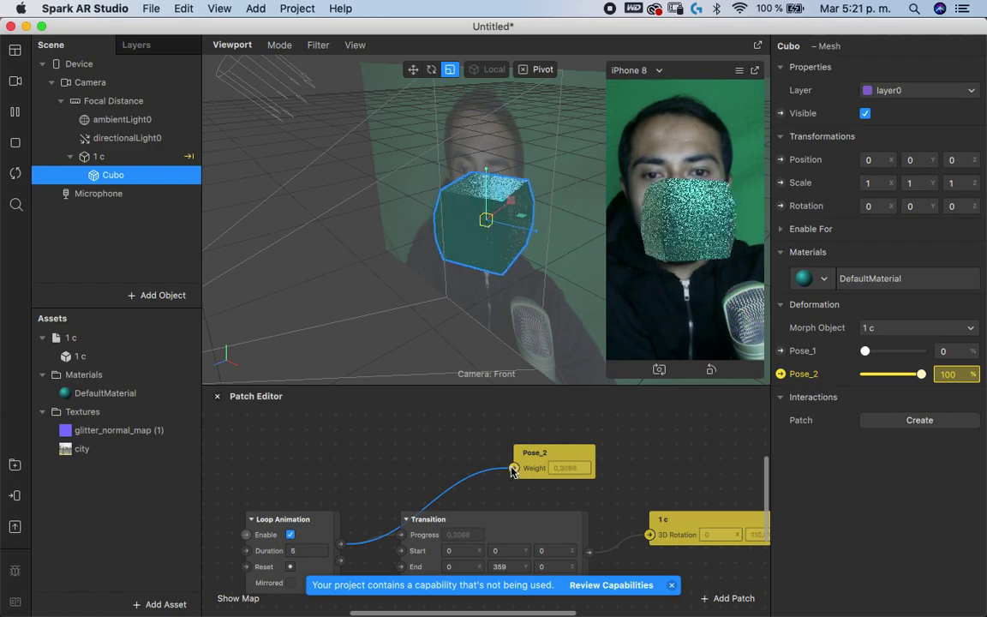
Add a second Loop Animation patch above the spin loop and shift the Pose_2 patch to make room beside it
{"action": "right_click", "coordinate": [326, 471]}
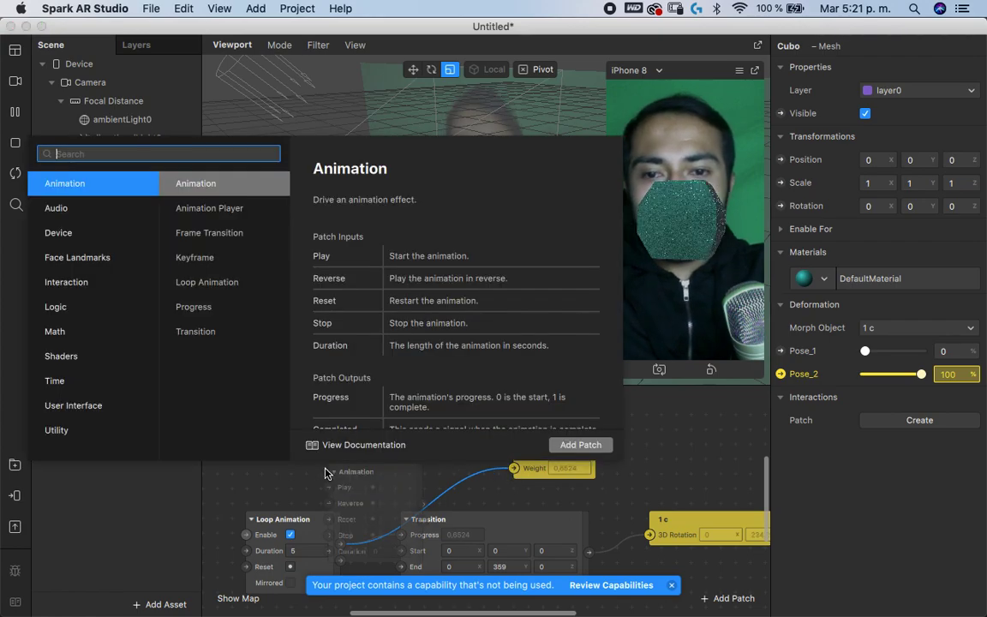
{"action": "type", "text": "loo"}
{"action": "key", "text": "Down"}
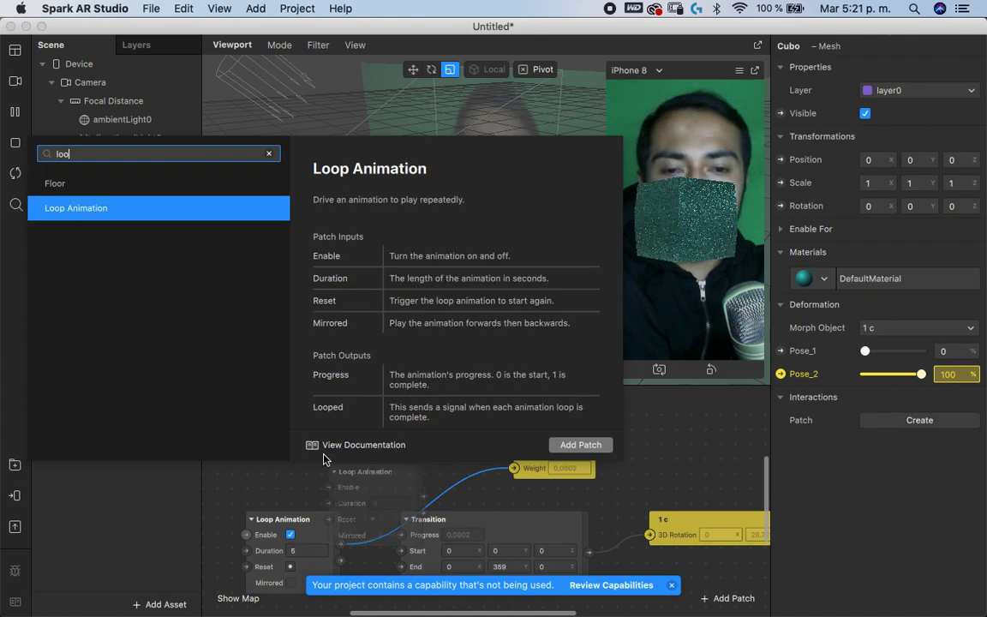
{"action": "key", "text": "Return"}
{"action": "left_click_drag", "start_coordinate": [335, 470], "coordinate": [323, 428]}
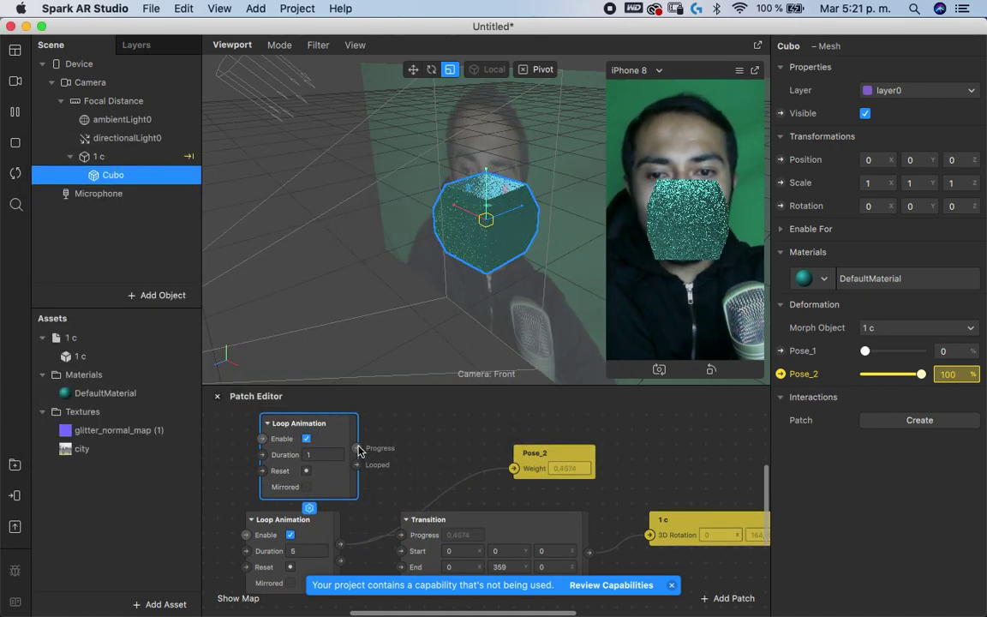
{"action": "left_click", "coordinate": [354, 449]}
{"action": "left_click", "coordinate": [531, 468]}
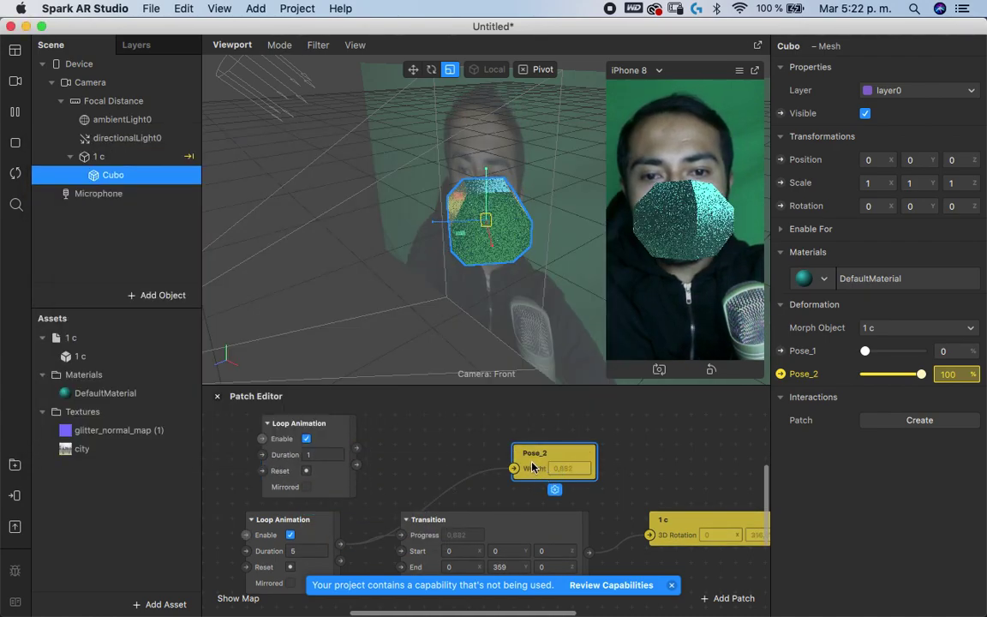
{"action": "left_click_drag", "start_coordinate": [531, 467], "coordinate": [561, 467]}
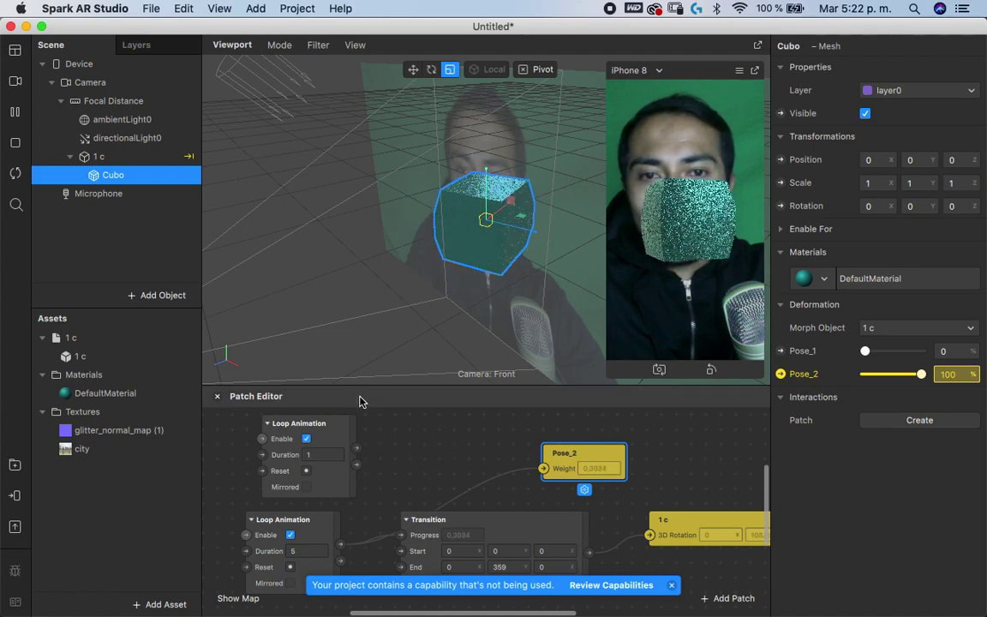
Add a Transition patch of type Number and wire it between the second Loop Animation's Progress and Pose_2's weight
{"action": "double_click", "coordinate": [406, 455]}
{"action": "type", "text": "tra"}
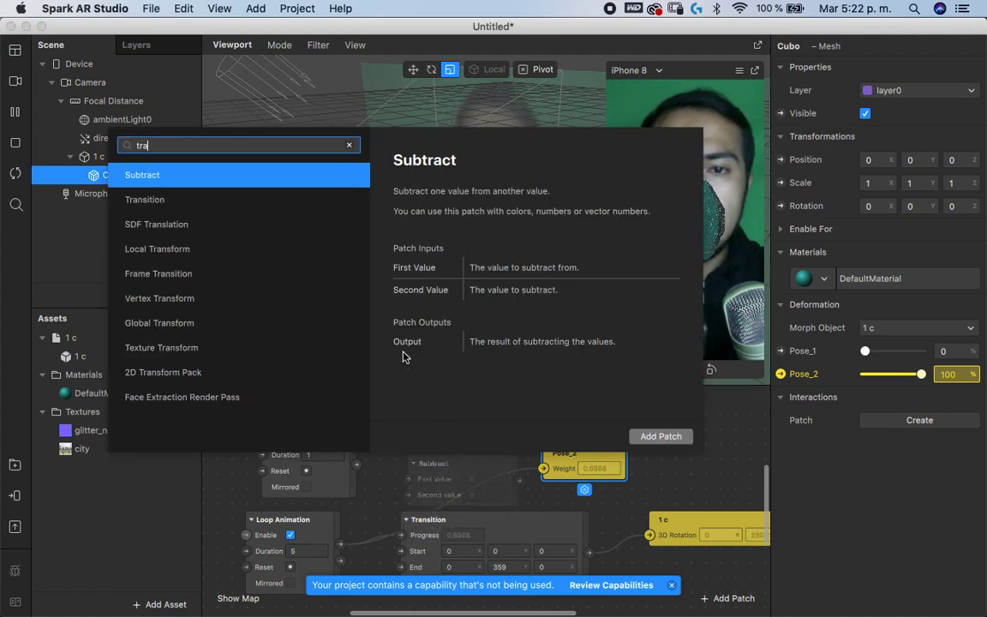
{"action": "key", "text": "Return"}
{"action": "left_click_drag", "start_coordinate": [442, 463], "coordinate": [383, 424]}
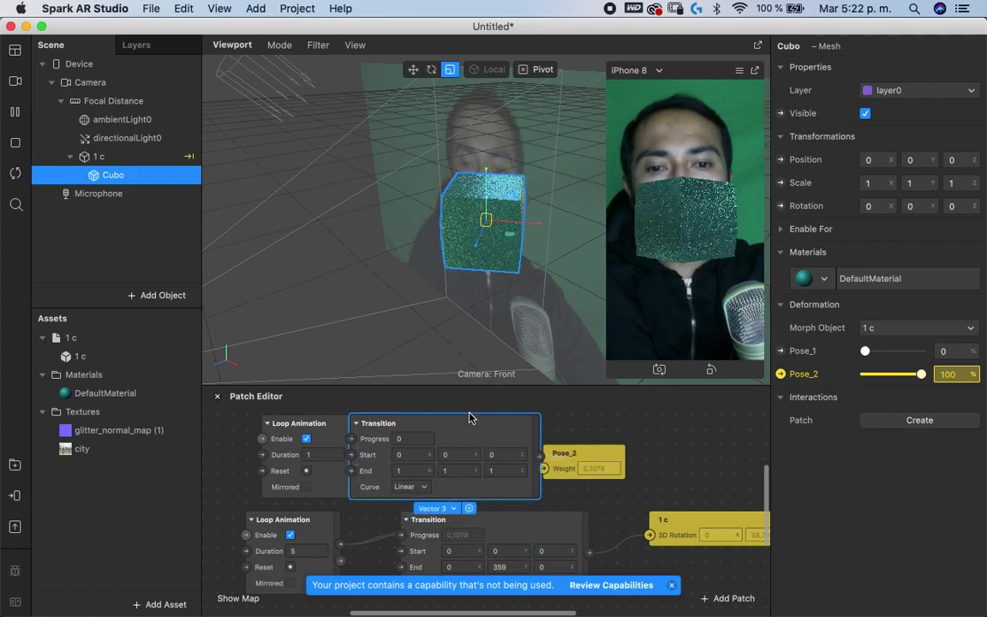
{"action": "left_click", "coordinate": [433, 509]}
{"action": "left_click", "coordinate": [429, 536]}
{"action": "left_click_drag", "start_coordinate": [378, 423], "coordinate": [408, 424]}
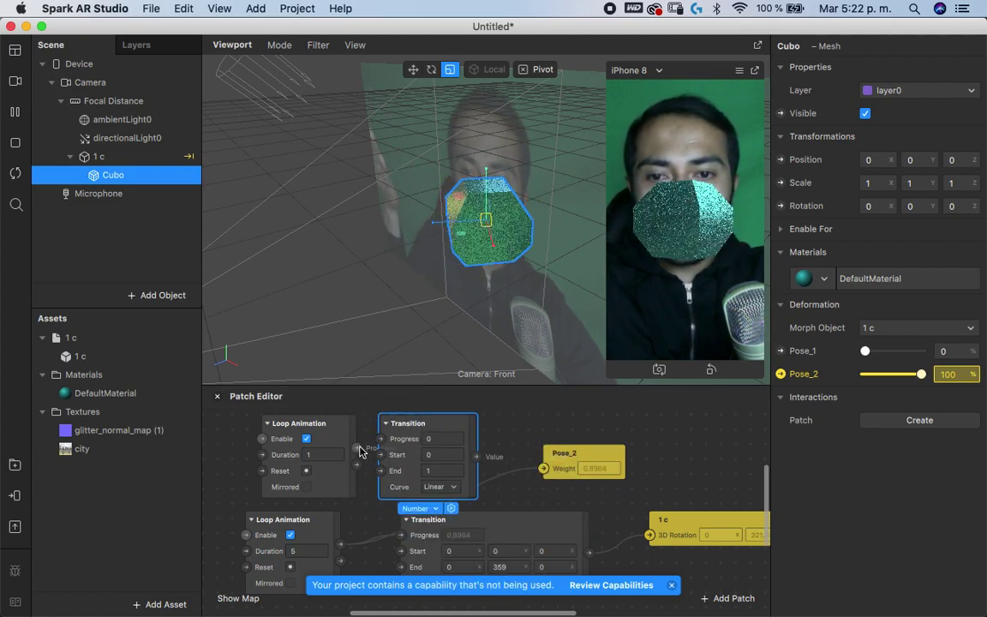
{"action": "left_click_drag", "start_coordinate": [478, 462], "coordinate": [538, 446]}
Enable mirroring on the Loop Animation driving Pose_2 and set its Transition's curve to Circular In-Out
{"action": "left_click", "coordinate": [309, 494]}
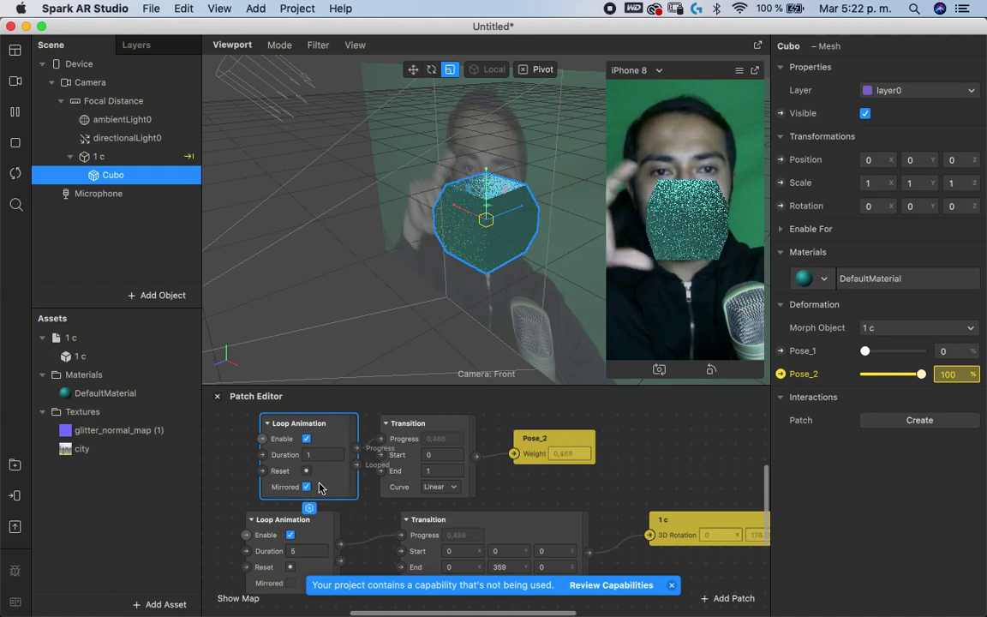
{"action": "left_click", "coordinate": [441, 487]}
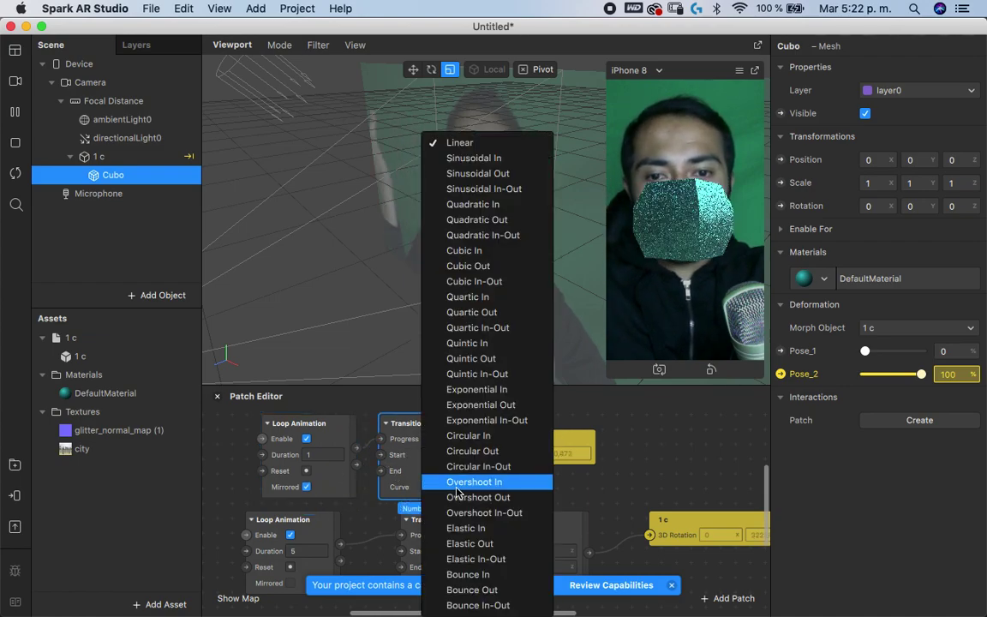
{"action": "left_click", "coordinate": [470, 467]}
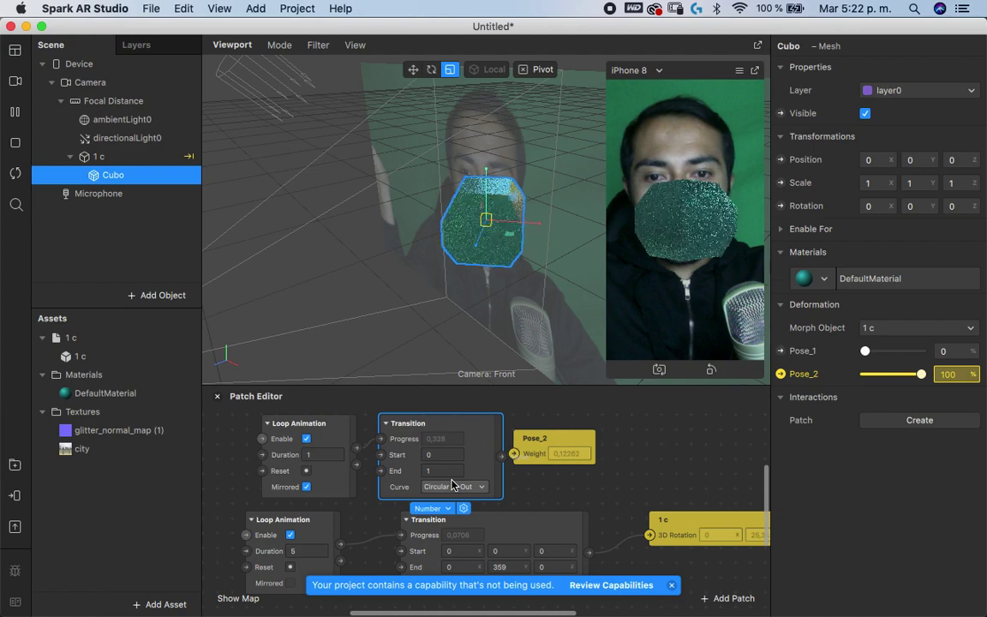
Try the Overshoot In-Out and Elastic In-Out curves on the Pose_2 Transition and settle on Bounce In-Out
{"action": "left_click", "coordinate": [452, 485]}
{"action": "left_click", "coordinate": [468, 511]}
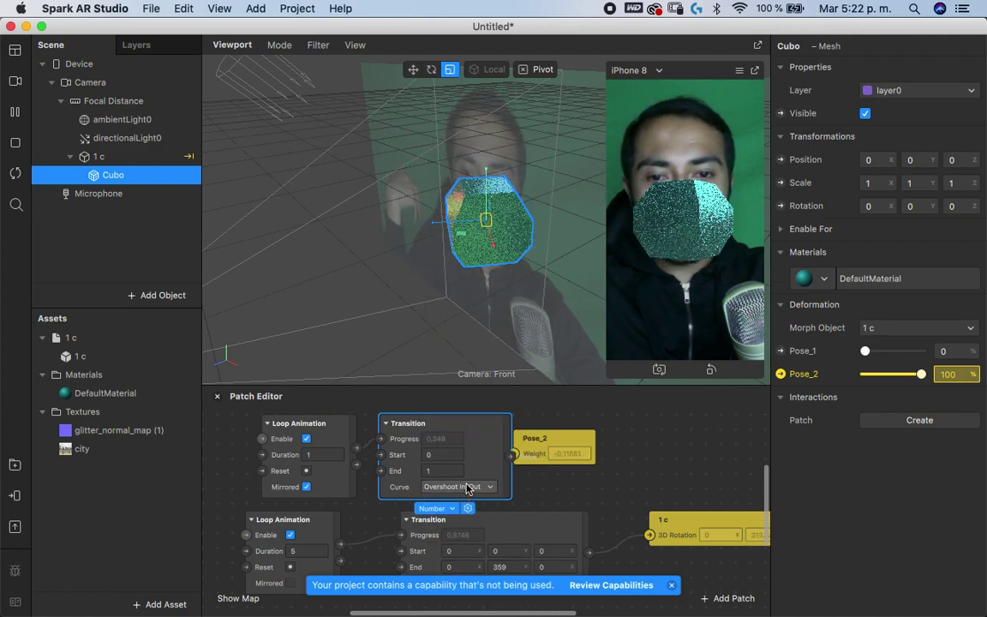
{"action": "left_click", "coordinate": [468, 488]}
{"action": "left_click", "coordinate": [474, 557]}
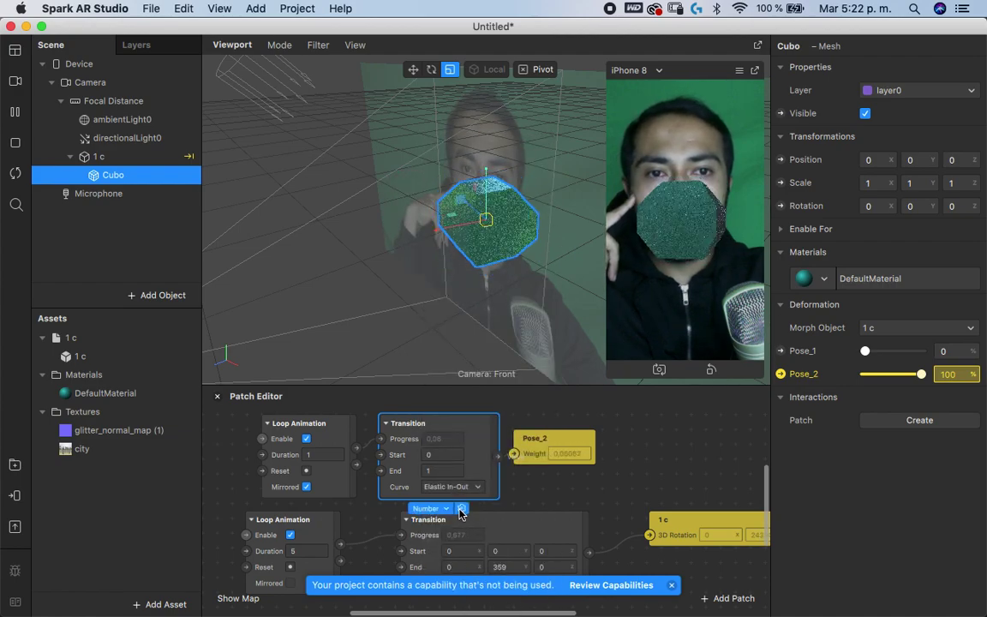
{"action": "left_click", "coordinate": [452, 486]}
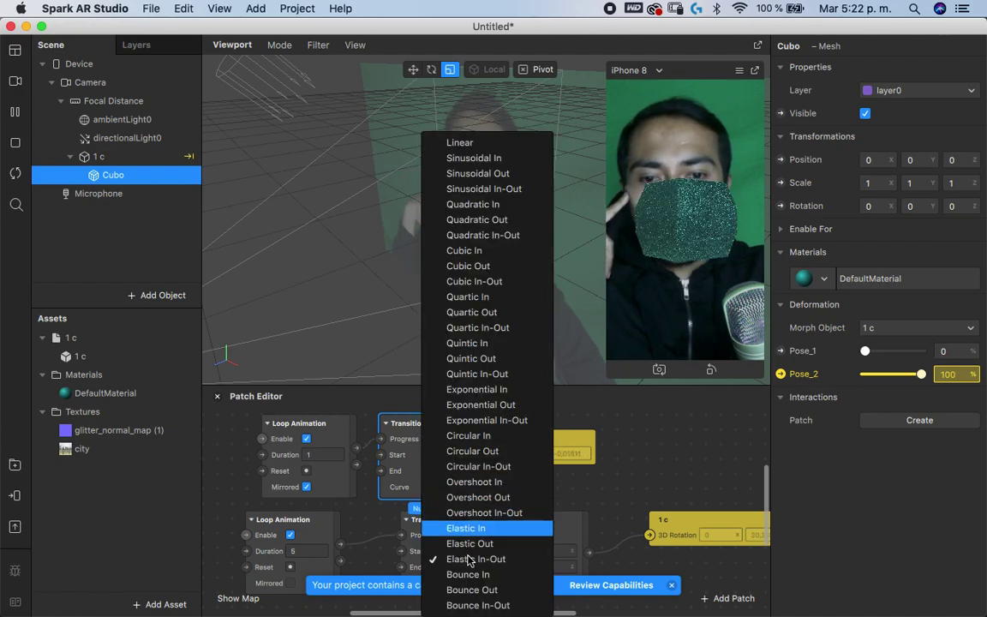
{"action": "left_click", "coordinate": [474, 605]}
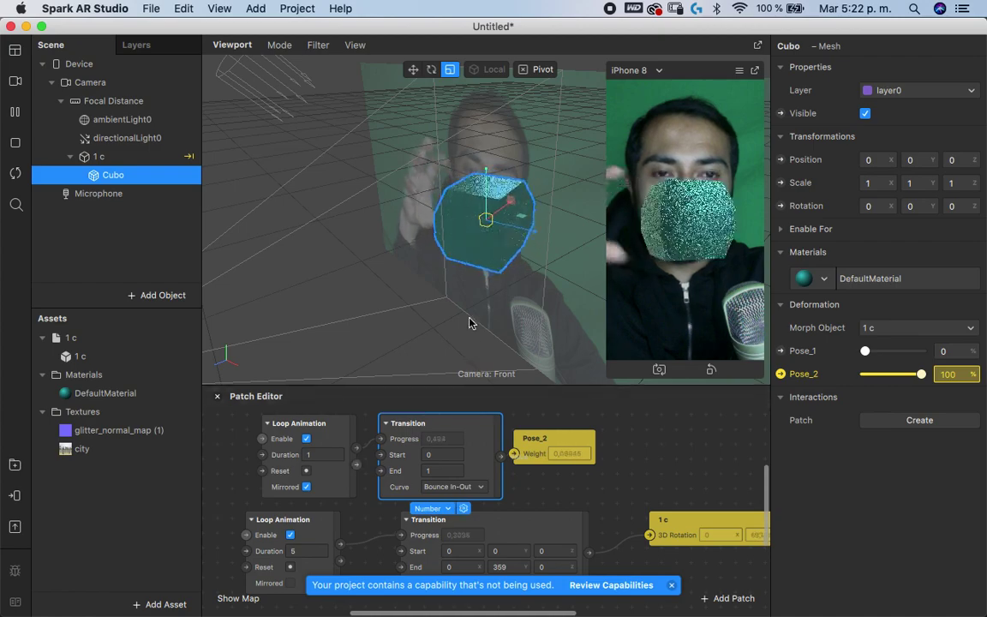
Move the Cubo mesh down along Y to about -2.5, below the chin
{"action": "left_click", "coordinate": [415, 69]}
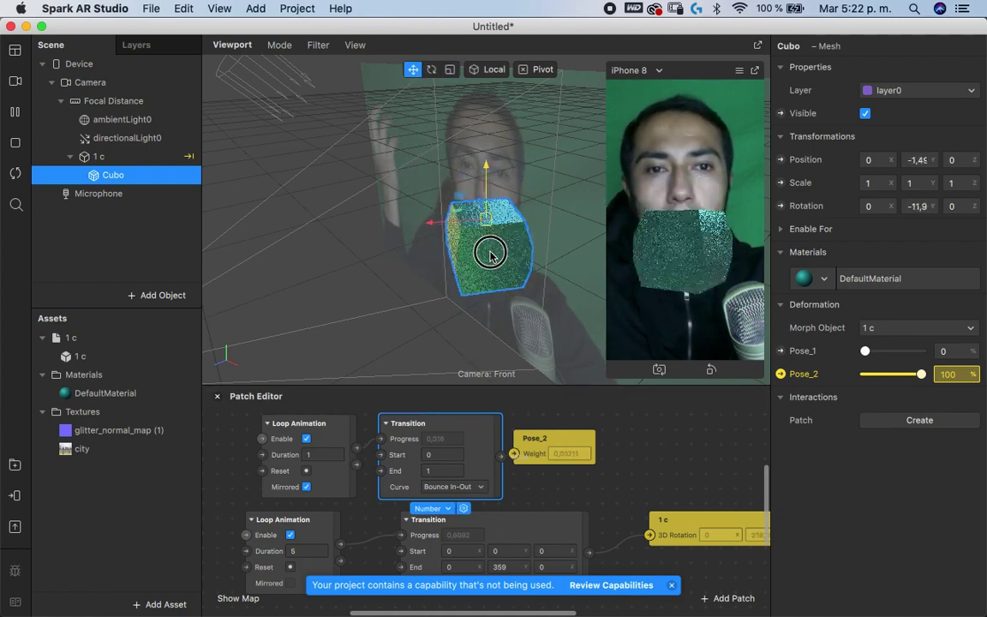
{"action": "left_click_drag", "start_coordinate": [490, 259], "coordinate": [490, 264]}
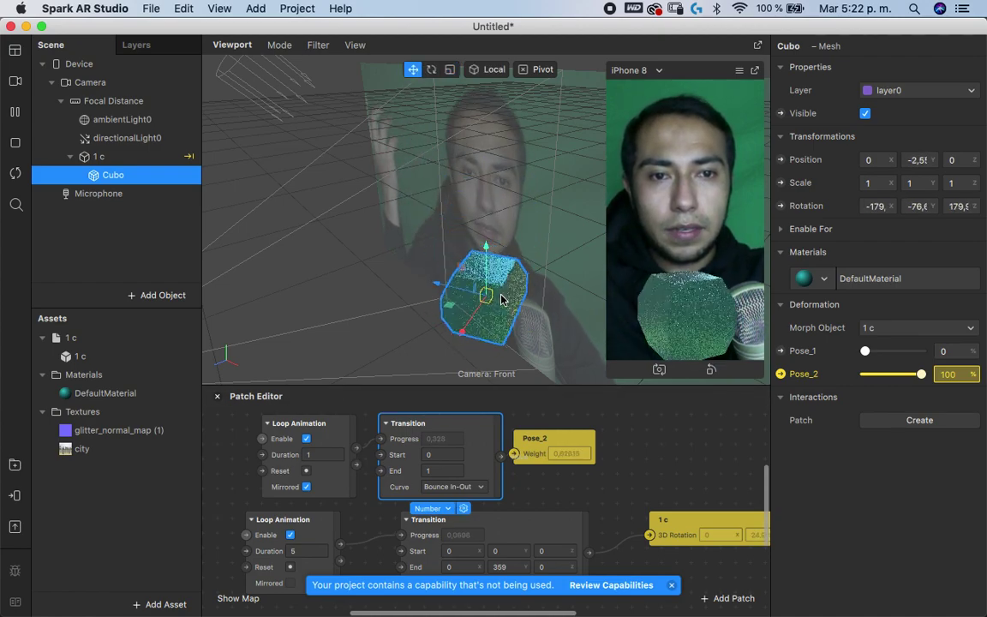
{"action": "left_click_drag", "start_coordinate": [866, 352], "coordinate": [793, 366]}
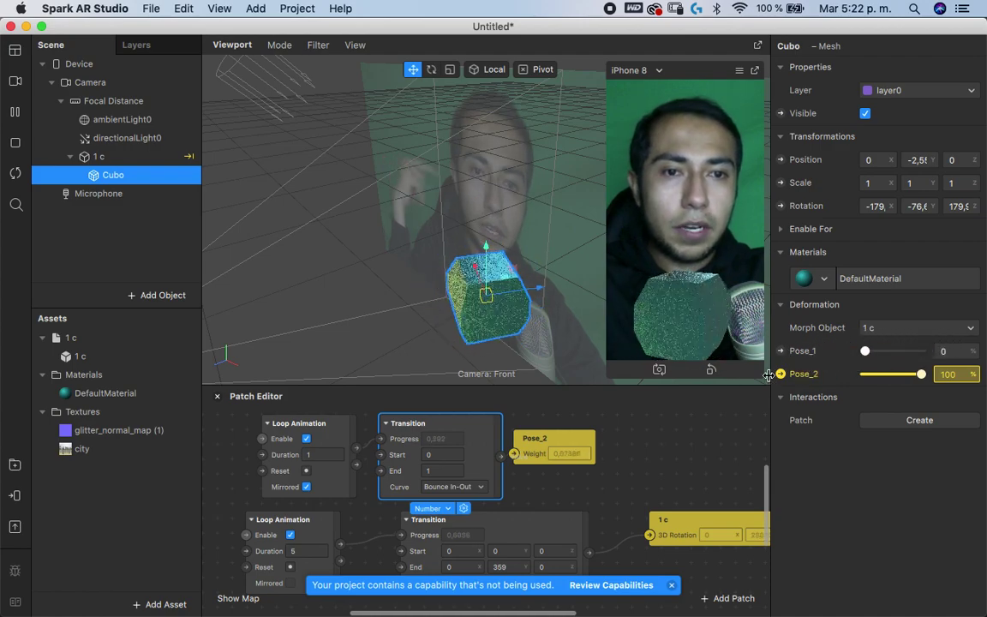
Add a 3D object under Focal Distance, importing 2 esf.fbx from the test folder inside 00 pase morph on the Desktop
{"action": "right_click", "coordinate": [135, 107]}
{"action": "mouse_move", "coordinate": [176, 122]}
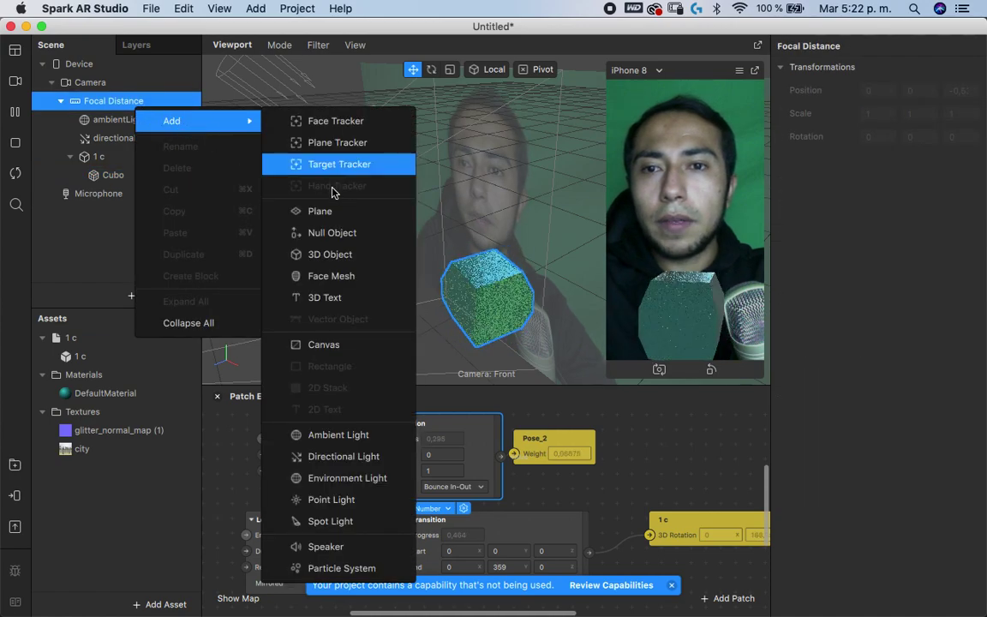
{"action": "left_click", "coordinate": [358, 256]}
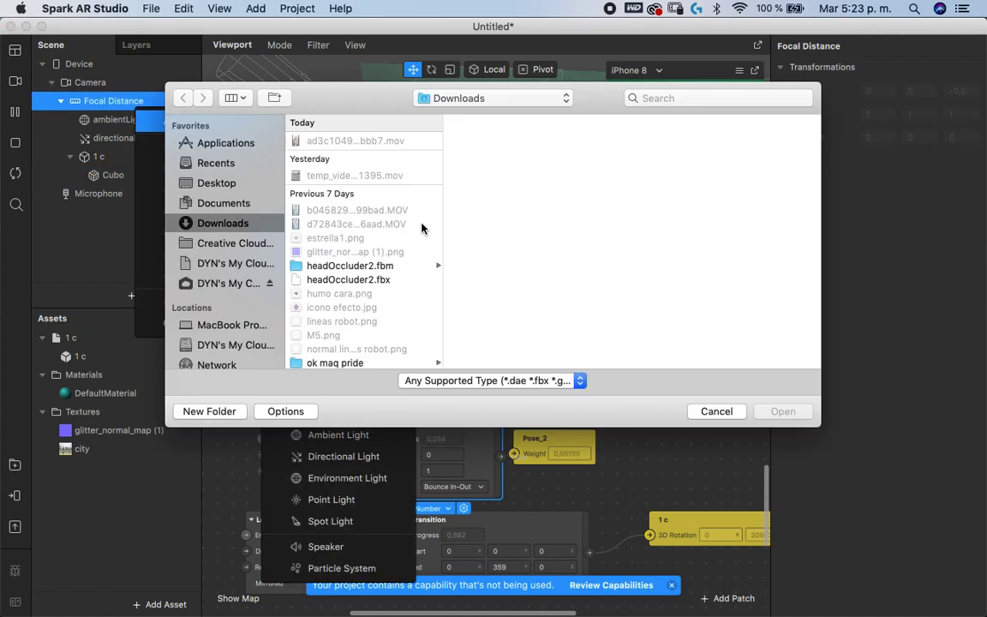
{"action": "left_click", "coordinate": [218, 182]}
{"action": "left_click", "coordinate": [393, 141]}
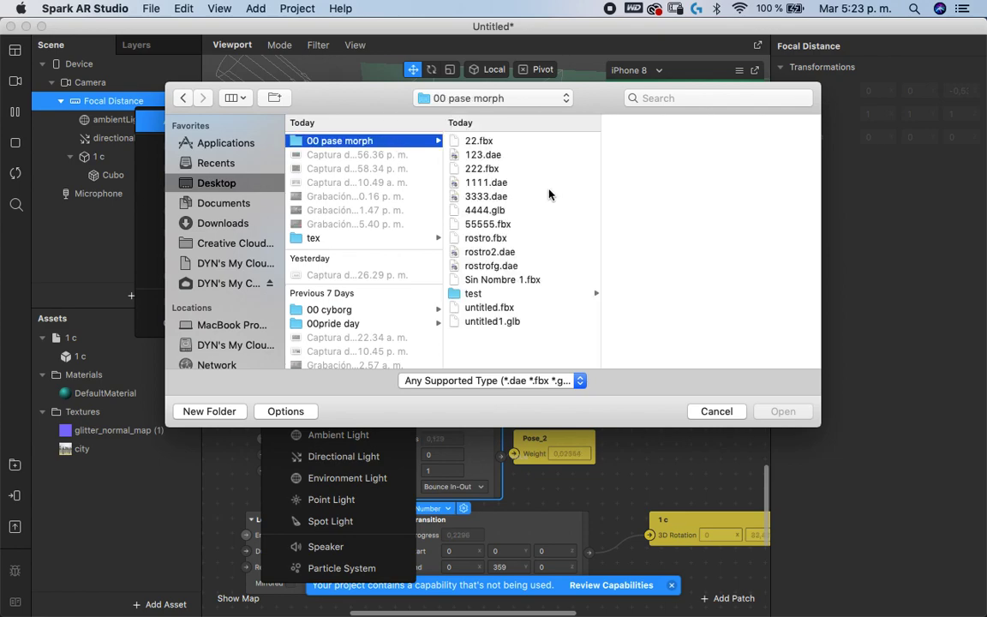
{"action": "left_click", "coordinate": [544, 295]}
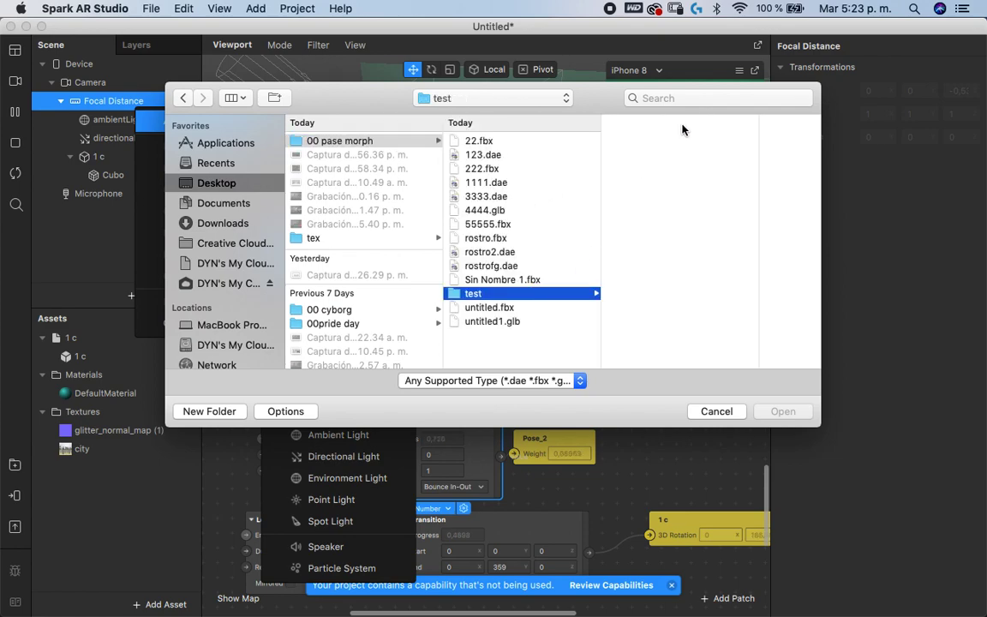
{"action": "left_click", "coordinate": [556, 308]}
{"action": "left_click", "coordinate": [567, 291]}
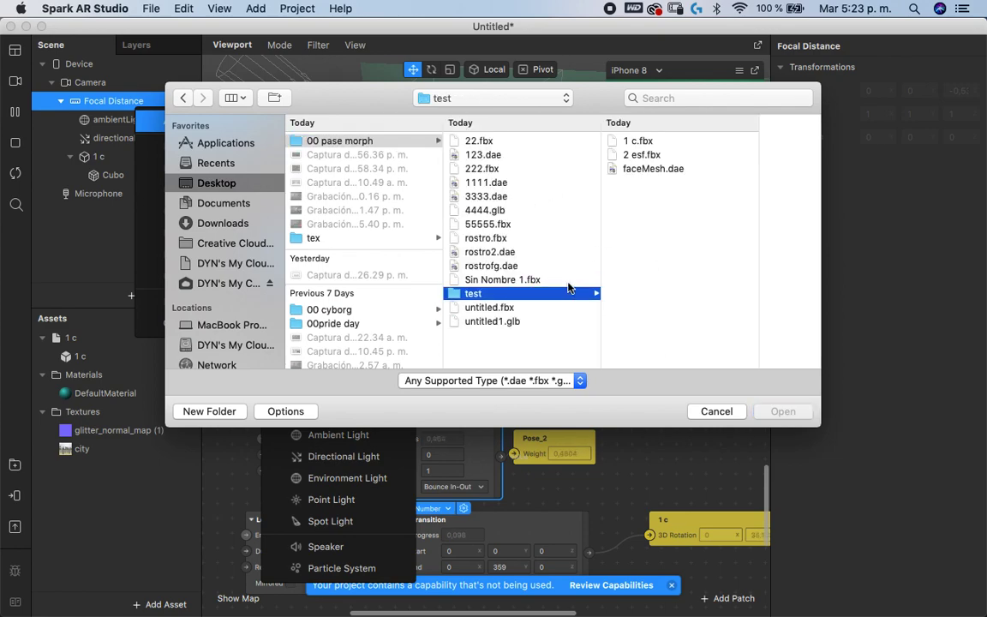
{"action": "left_click", "coordinate": [657, 142]}
{"action": "left_click", "coordinate": [600, 157]}
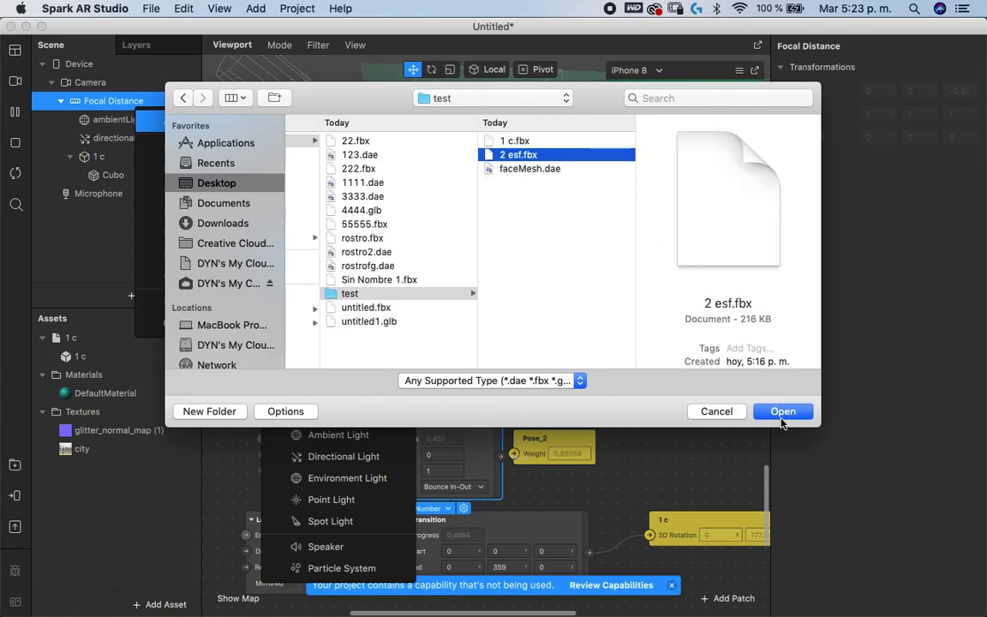
{"action": "left_click", "coordinate": [781, 414]}
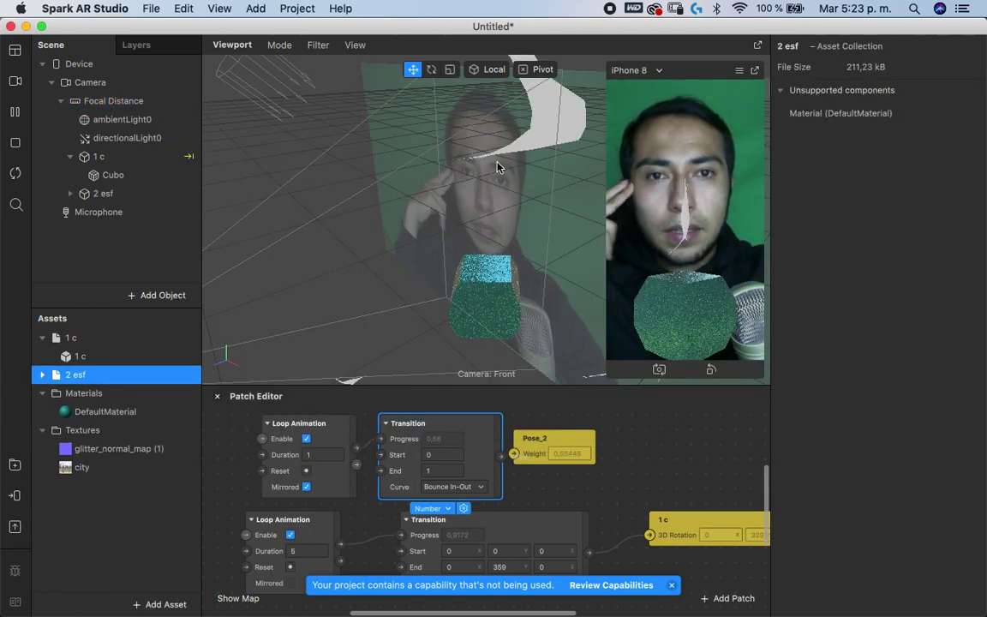
Scale the imported 2 esf object to 0.1 on all three axes
{"action": "left_click", "coordinate": [115, 193]}
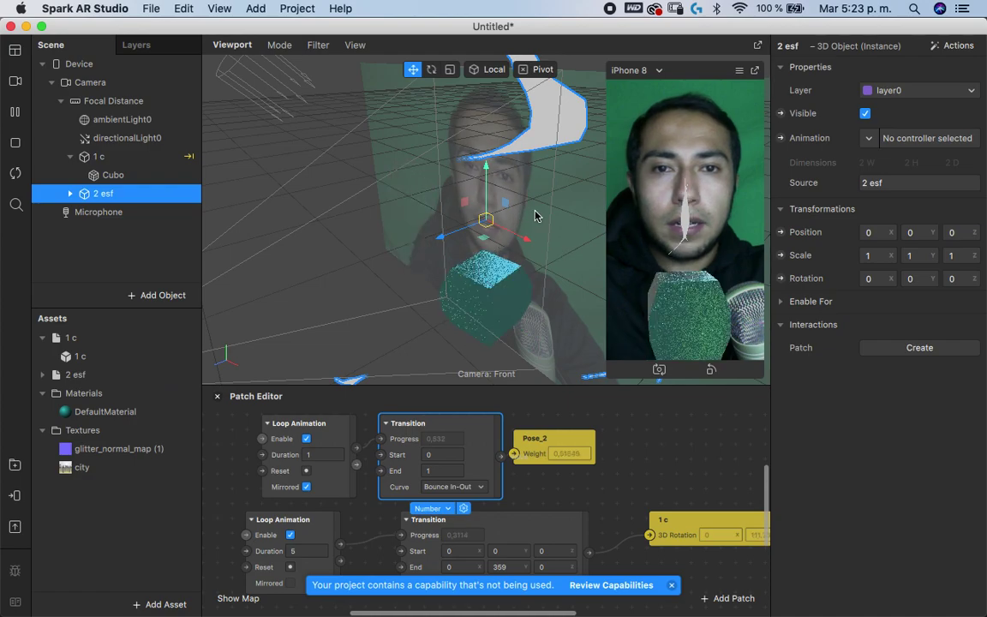
{"action": "key", "text": "r"}
{"action": "left_click_drag", "start_coordinate": [472, 230], "coordinate": [442, 247]}
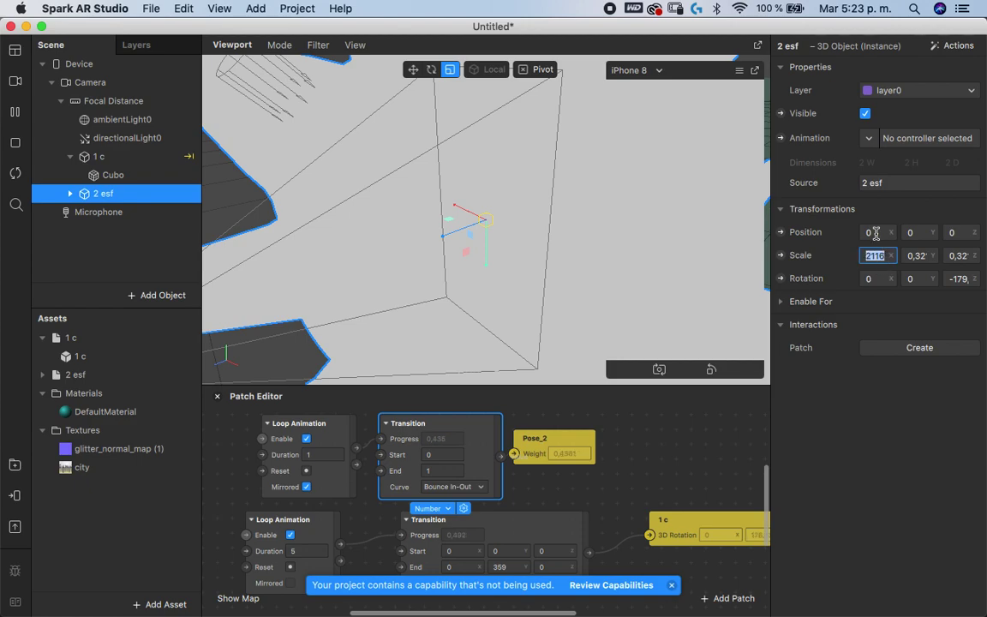
{"action": "key", "text": "Tab"}
{"action": "type", "text": "0,1"}
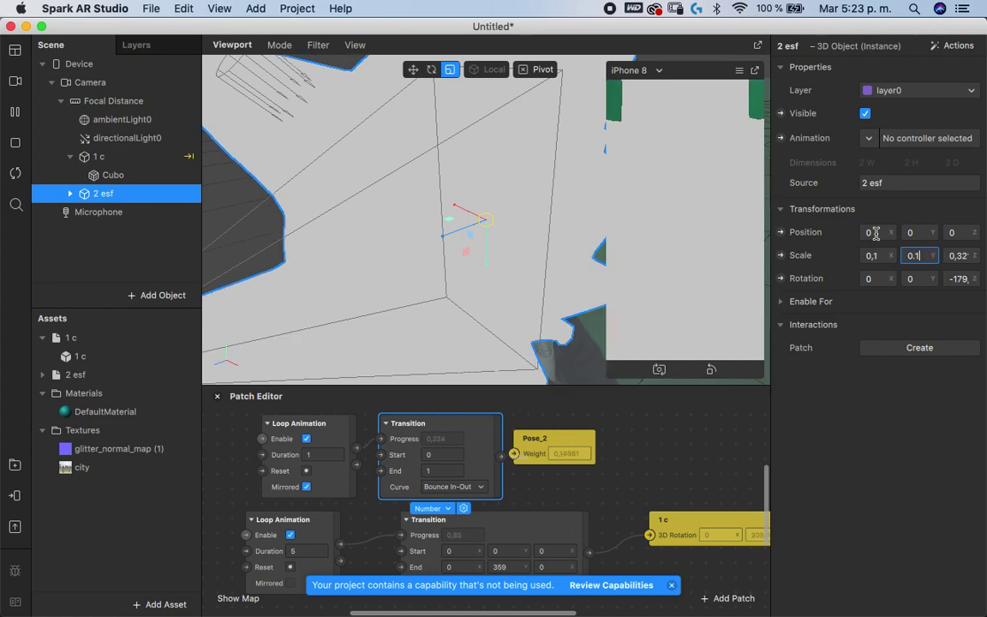
{"action": "key", "text": "Tab"}
{"action": "type", "text": "0,1"}
{"action": "key", "text": "Return"}
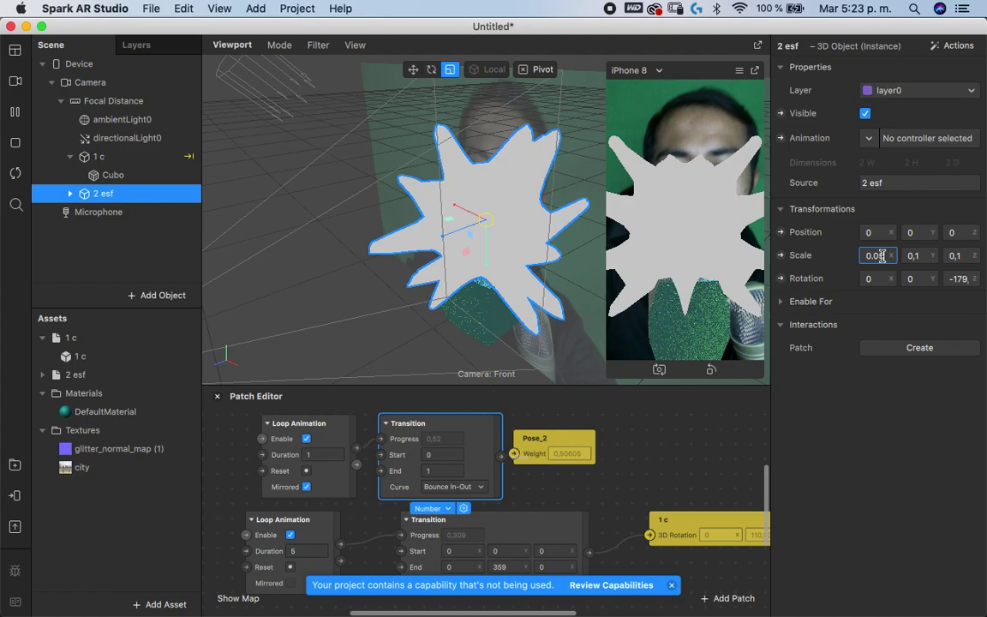
Set the scale of the 2 esf object to 0.05 on all three axes
{"action": "key", "text": "Tab"}
{"action": "type", "text": "0.05"}
{"action": "key", "text": "Tab"}
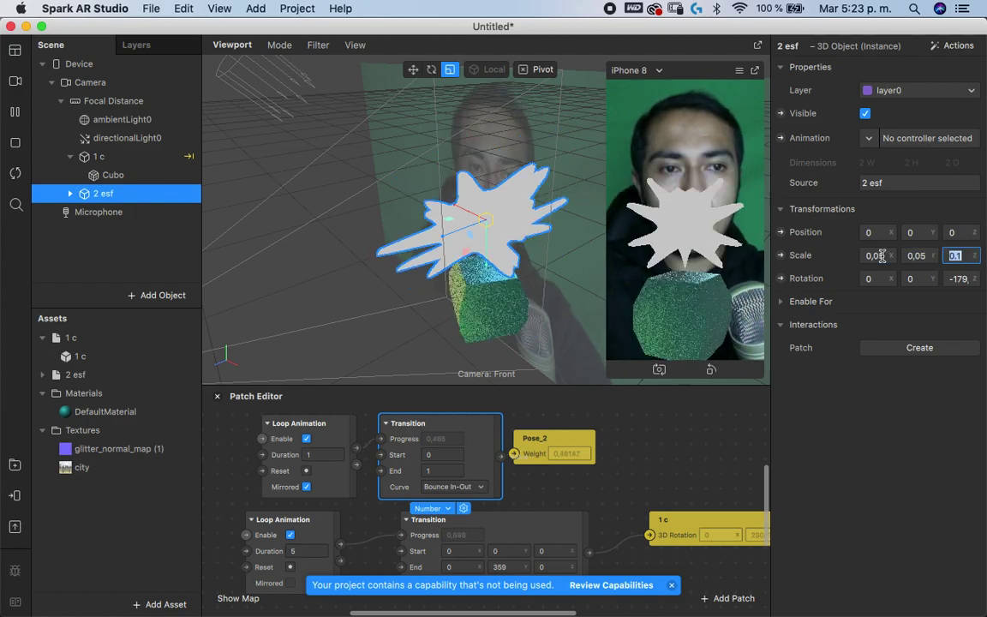
{"action": "type", "text": "0.05"}
{"action": "key", "text": "Return"}
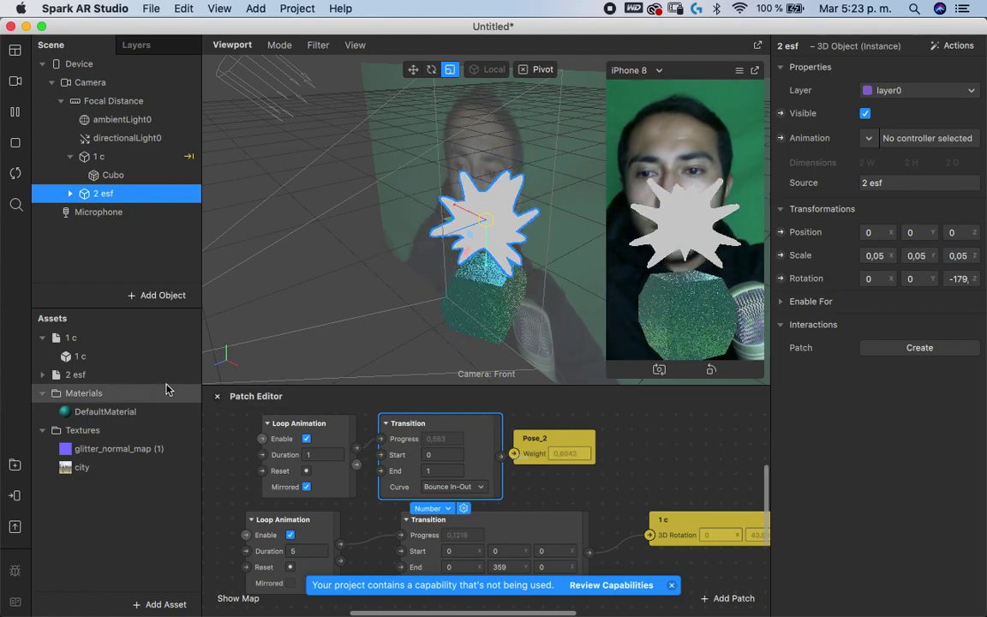
Assign DefaultMaterial to the Esfera mesh inside 2 esf and set its Capa_2 and Capa_1 deformations to 0 %
{"action": "left_click", "coordinate": [780, 302]}
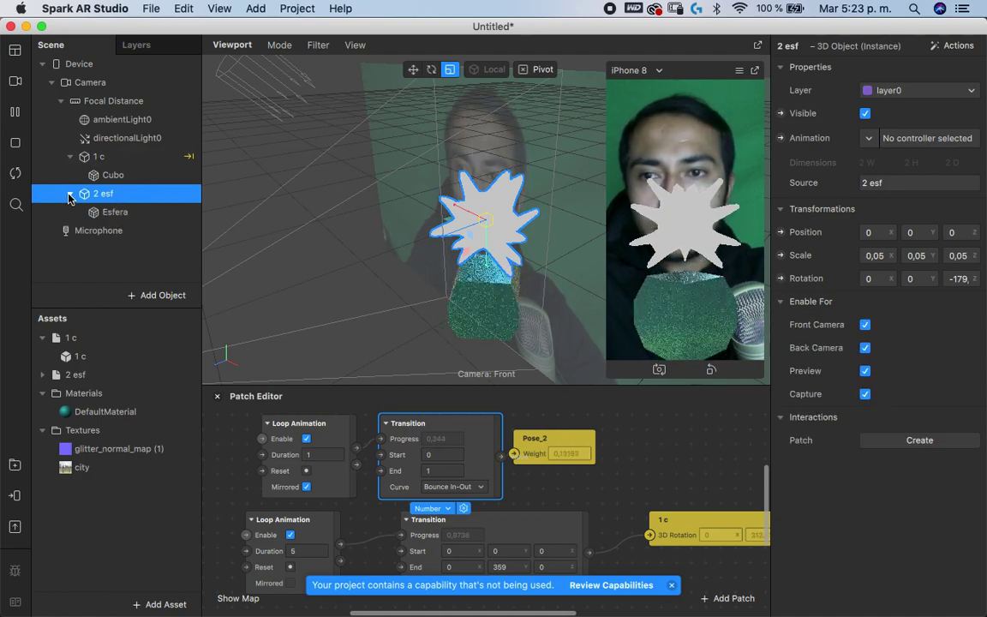
{"action": "left_click", "coordinate": [96, 212]}
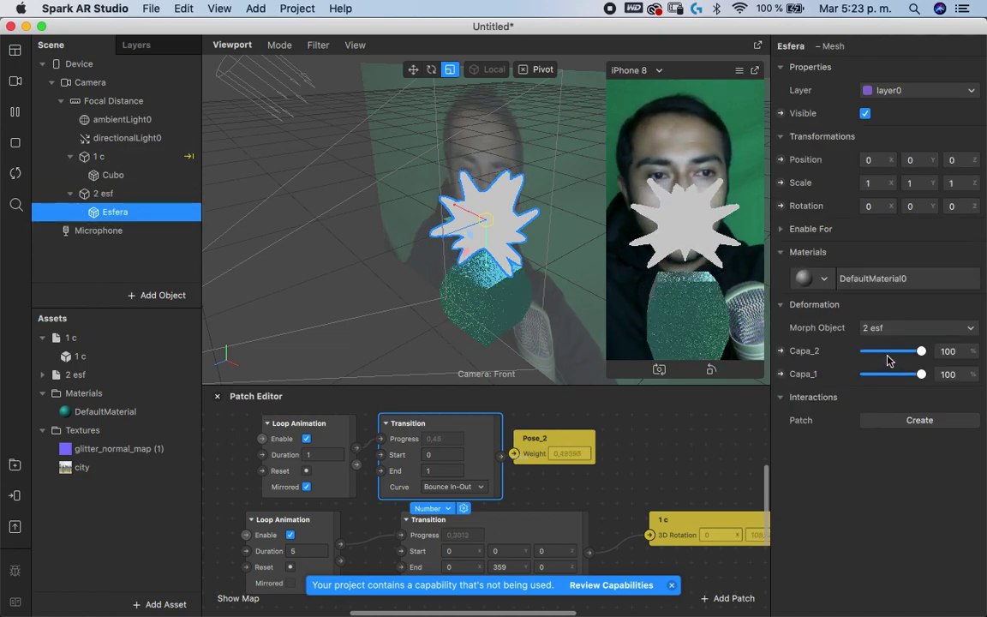
{"action": "left_click", "coordinate": [825, 279]}
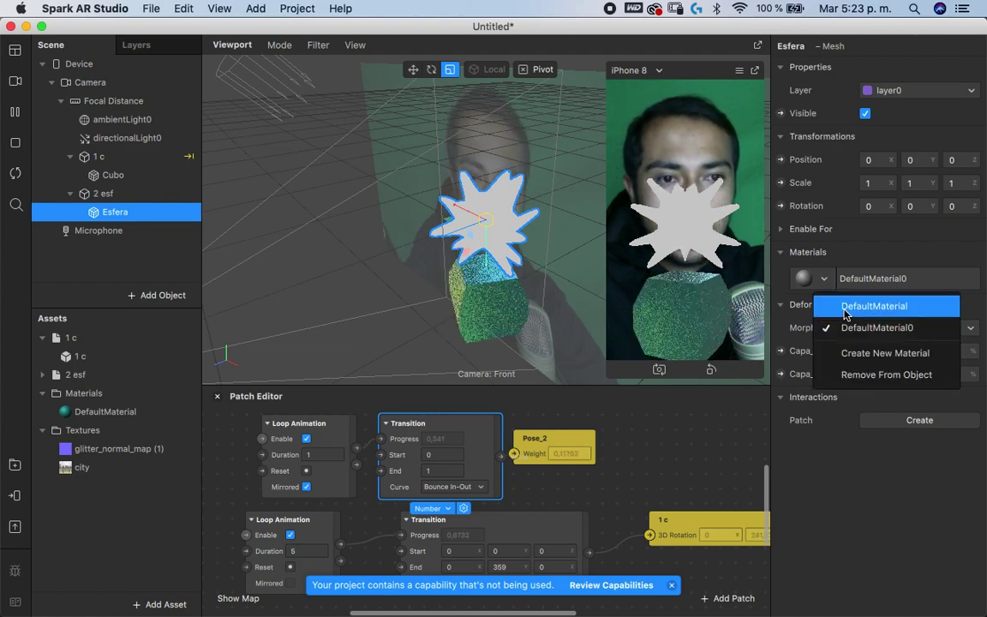
{"action": "left_click", "coordinate": [845, 312]}
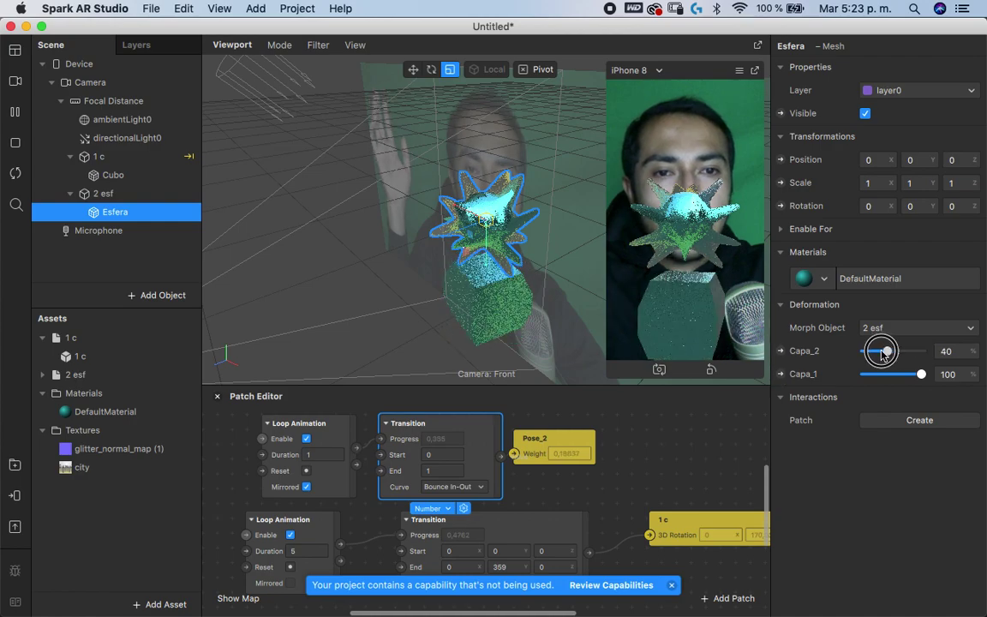
{"action": "left_click_drag", "start_coordinate": [881, 352], "coordinate": [822, 356]}
{"action": "left_click_drag", "start_coordinate": [888, 373], "coordinate": [819, 352]}
Create a patch for Esfera's Capa_2 deformation, connect the Bounce In-Out Transition to its weight and space it above the Pose_2 patch
{"action": "left_click", "coordinate": [779, 352]}
{"action": "left_click_drag", "start_coordinate": [517, 540], "coordinate": [514, 422]}
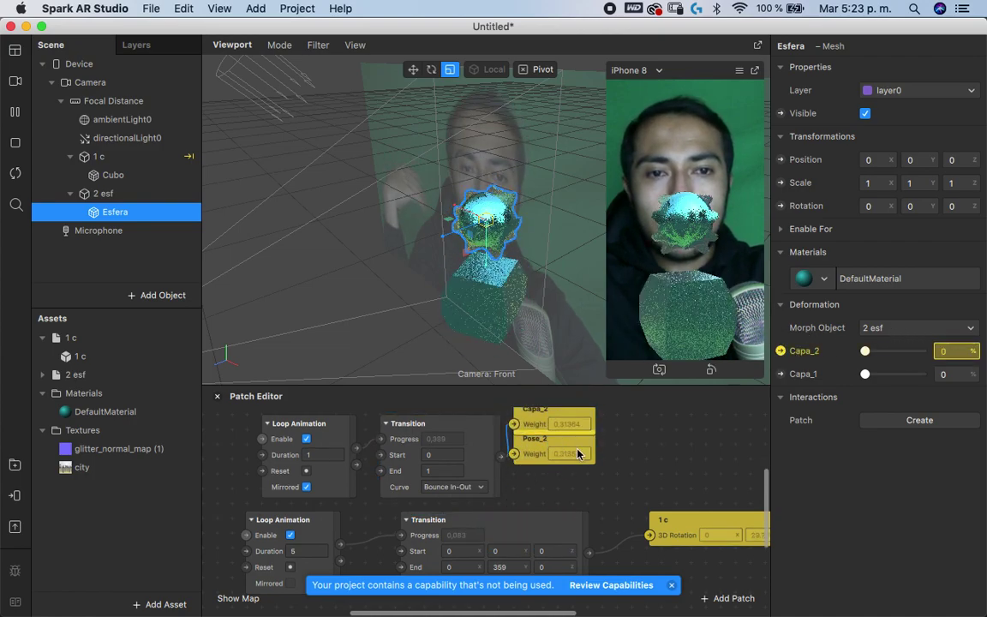
{"action": "scroll", "coordinate": [585, 461], "scroll_direction": "up", "scroll_amount": 3}
{"action": "scroll", "coordinate": [584, 460], "scroll_direction": "left", "scroll_amount": 2}
{"action": "left_click_drag", "start_coordinate": [570, 450], "coordinate": [569, 404]}
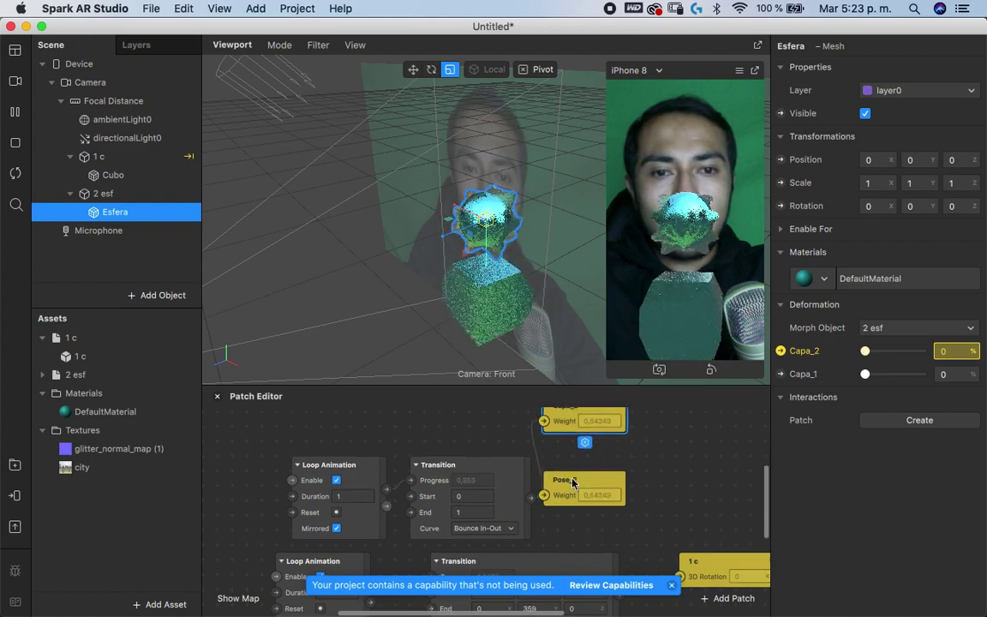
{"action": "left_click_drag", "start_coordinate": [575, 480], "coordinate": [588, 495]}
{"action": "left_click_drag", "start_coordinate": [564, 426], "coordinate": [590, 420]}
Create a patch for Esfera's Capa_1 deformation above Capa_2 and connect the same Transition to its weight
{"action": "left_click", "coordinate": [780, 375]}
{"action": "left_click_drag", "start_coordinate": [529, 502], "coordinate": [576, 409]}
{"action": "scroll", "coordinate": [574, 410], "scroll_direction": "up", "scroll_amount": 2}
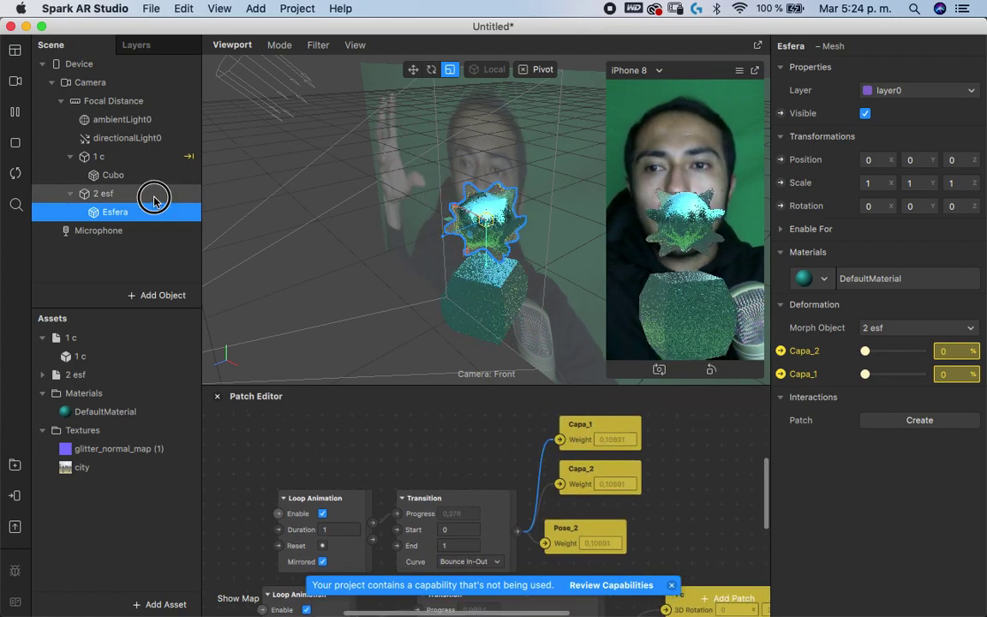
Apply a spinning animation to the 2 esf object with the Animate action
{"action": "left_click", "coordinate": [154, 196]}
{"action": "left_click", "coordinate": [952, 46]}
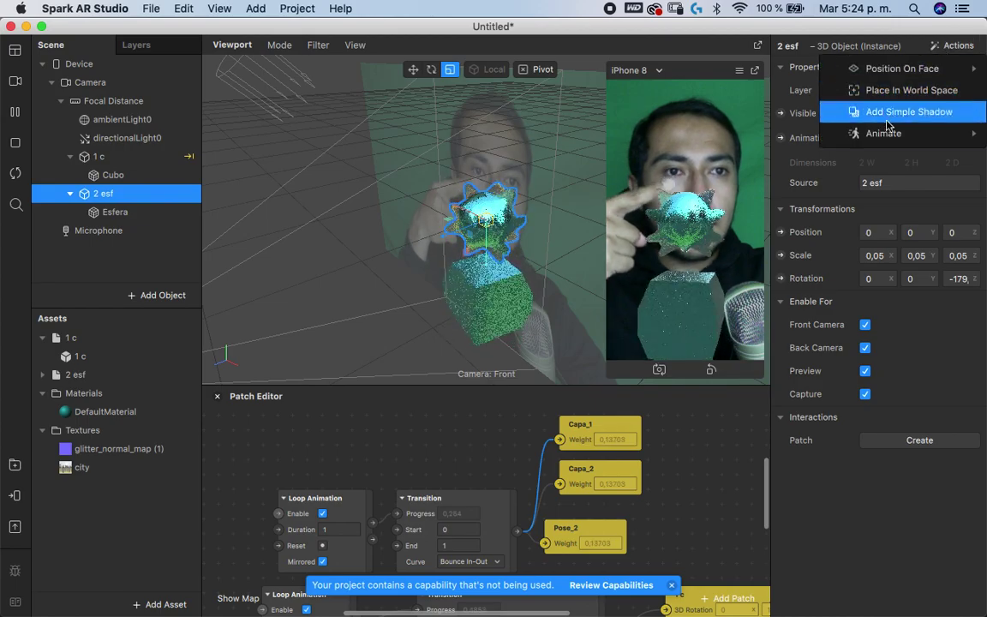
{"action": "mouse_move", "coordinate": [883, 133]}
{"action": "left_click", "coordinate": [730, 131]}
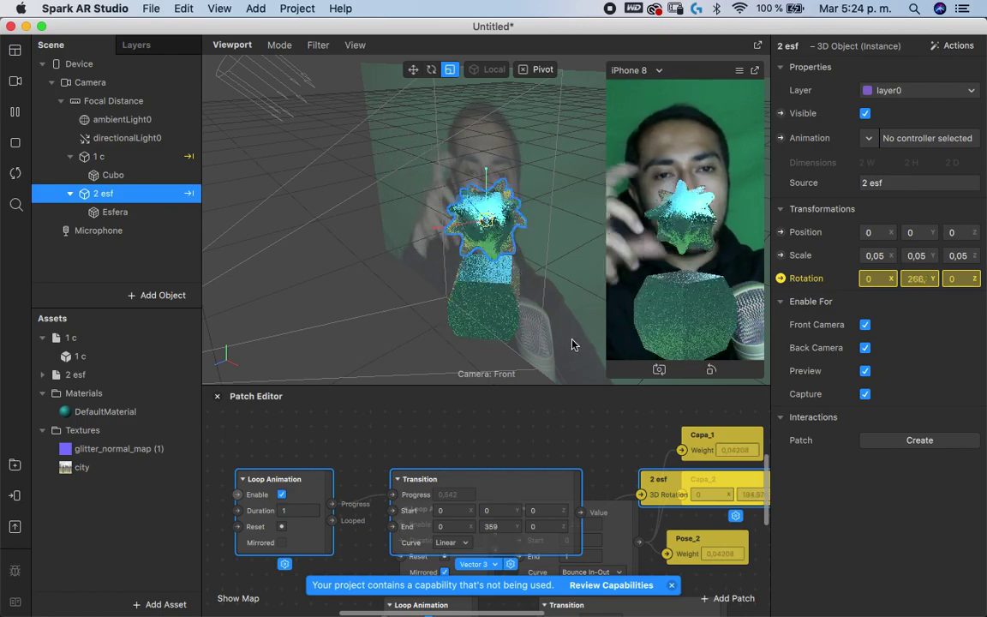
Set DefaultMaterial's blend mode to Alpha and its opacity to 71 %
{"action": "left_click", "coordinate": [91, 414]}
{"action": "left_click", "coordinate": [900, 540]}
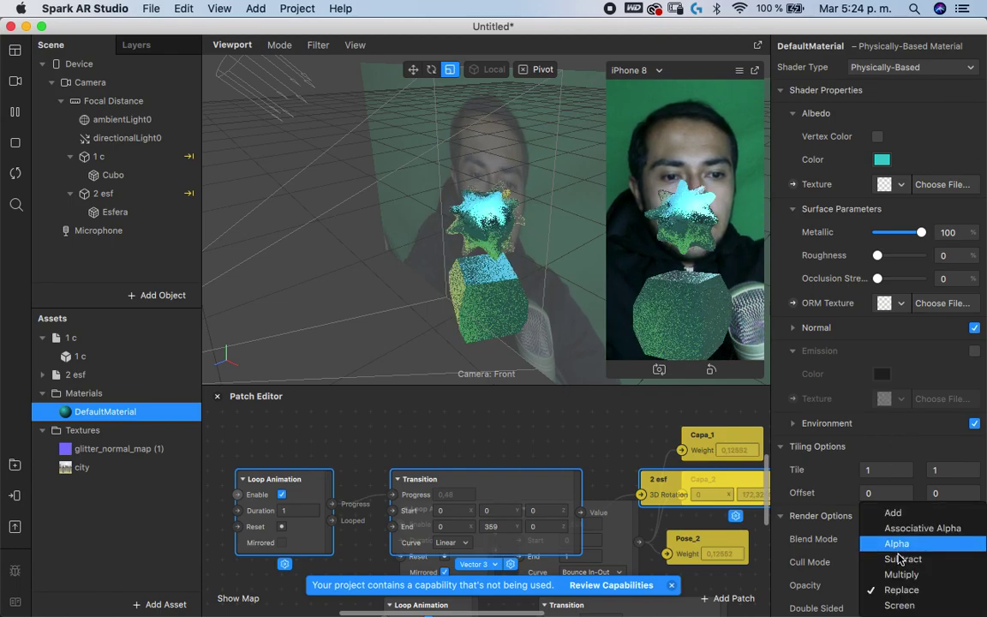
{"action": "left_click", "coordinate": [896, 544]}
{"action": "left_click_drag", "start_coordinate": [921, 585], "coordinate": [906, 583]}
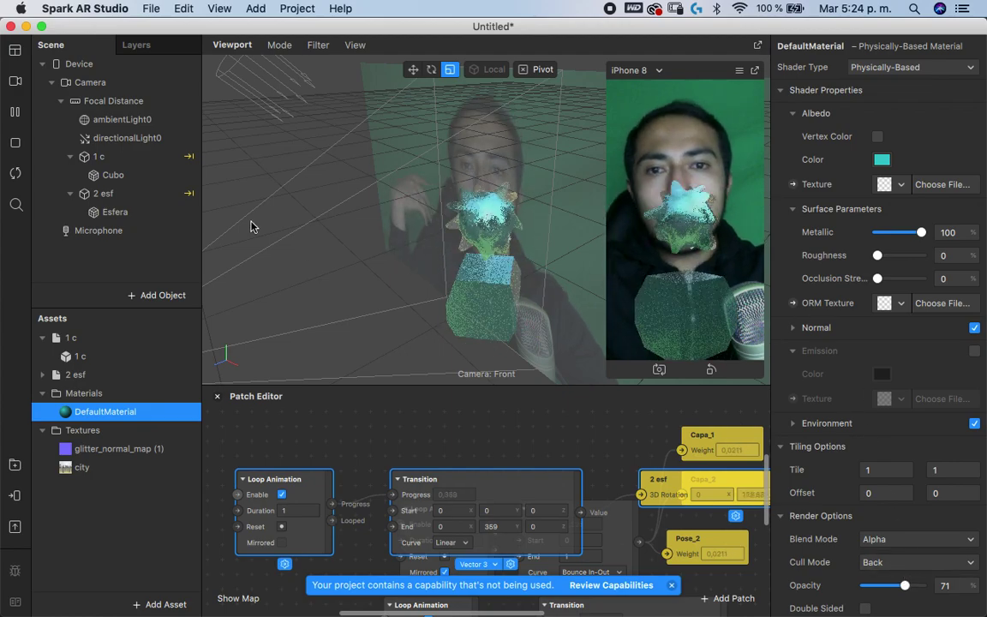
Shrink the 1 c object and move it up to the top of the head
{"action": "left_click", "coordinate": [99, 156]}
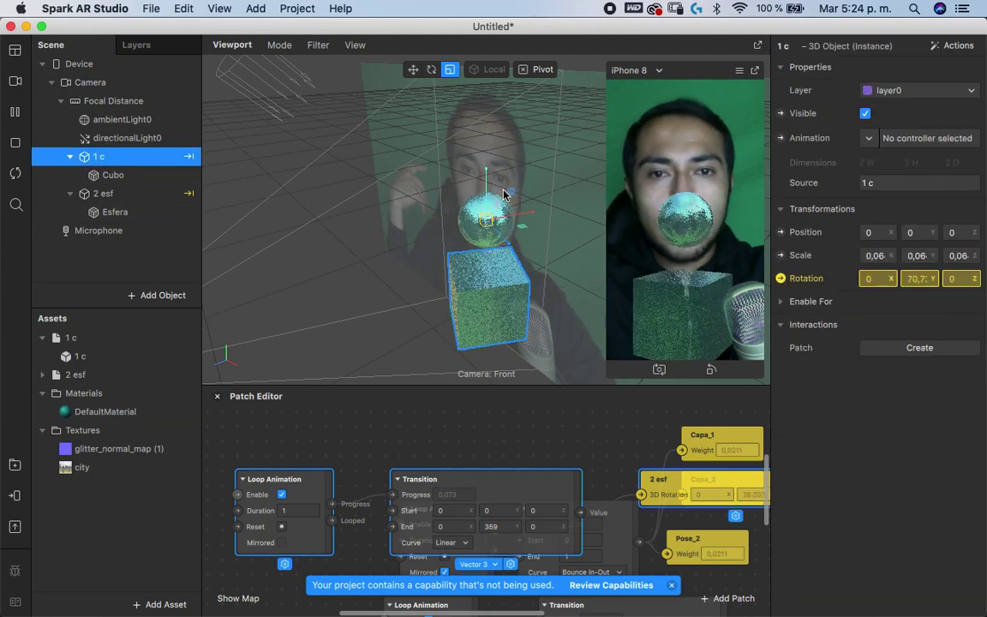
{"action": "left_click", "coordinate": [412, 69]}
{"action": "left_click_drag", "start_coordinate": [486, 188], "coordinate": [477, 78]}
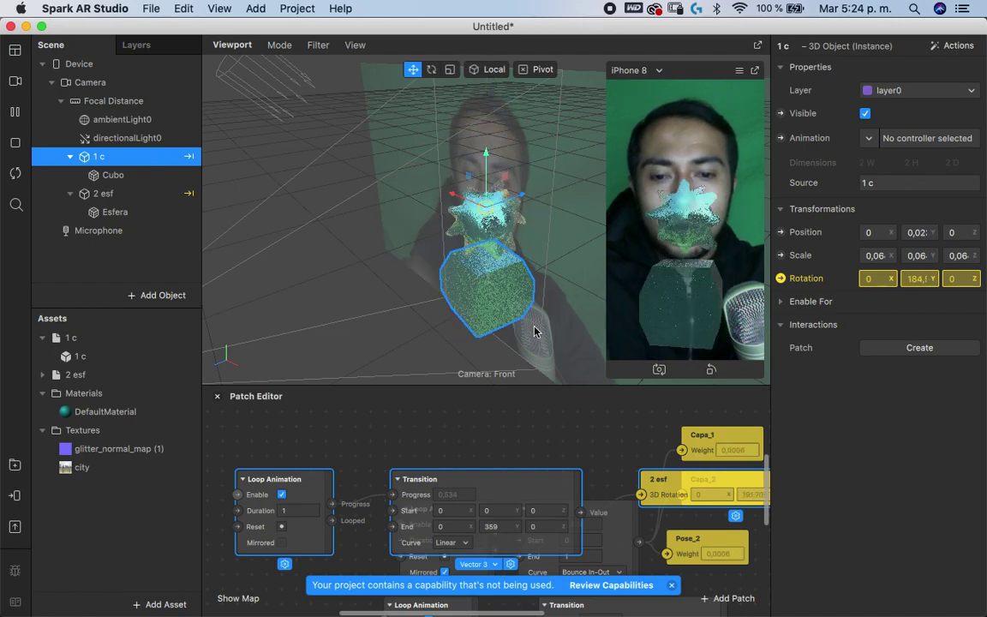
{"action": "key", "text": "r"}
{"action": "left_click", "coordinate": [482, 205]}
{"action": "left_click_drag", "start_coordinate": [483, 206], "coordinate": [422, 112]}
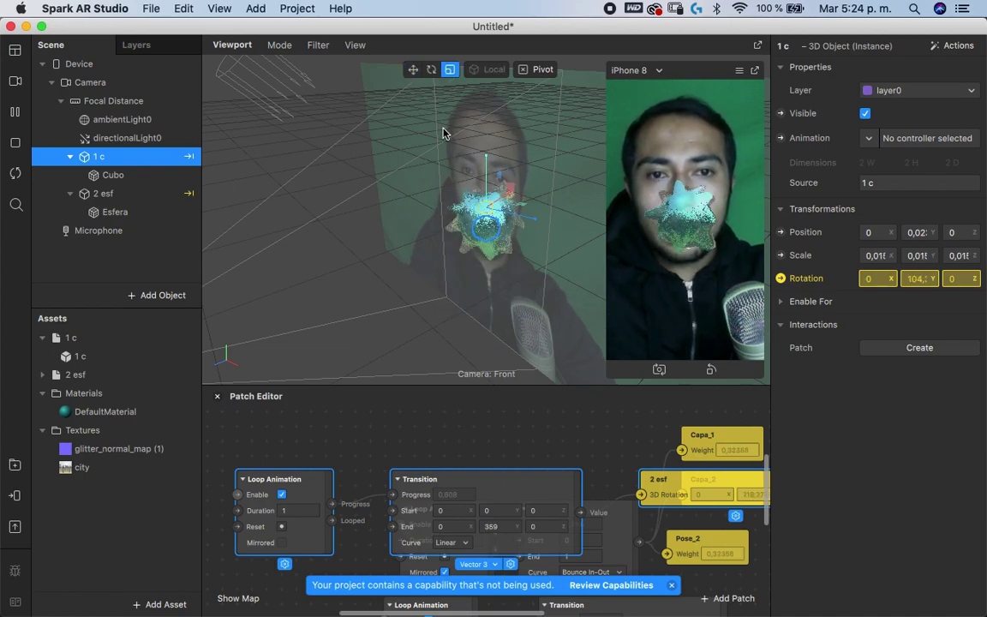
{"action": "left_click", "coordinate": [412, 69]}
{"action": "left_click_drag", "start_coordinate": [484, 156], "coordinate": [474, 37]}
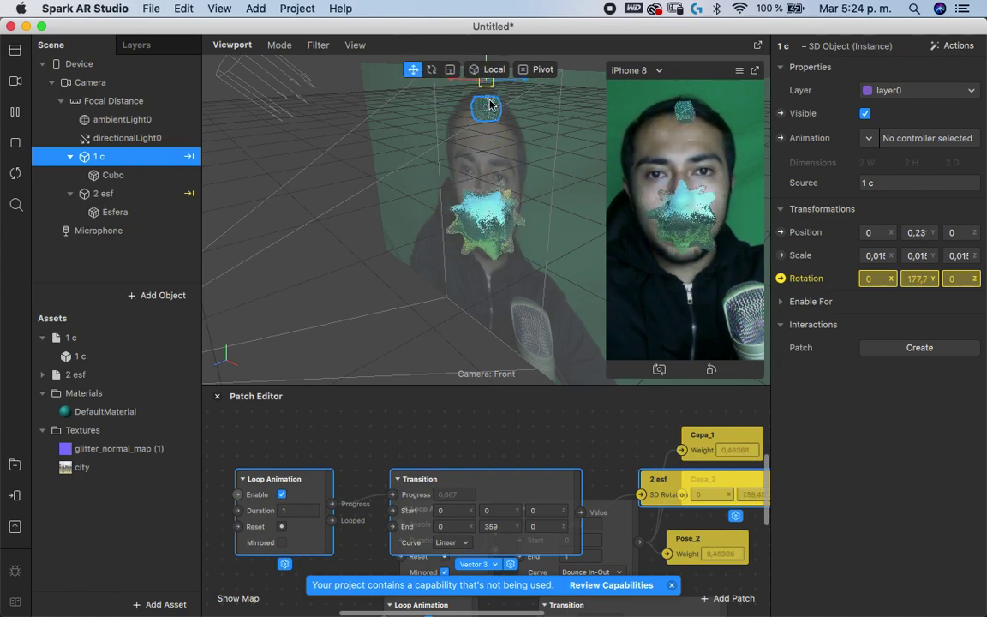
Pause the preview, then shift the 1 c object beside the head and enlarge it slightly
{"action": "left_click", "coordinate": [14, 143]}
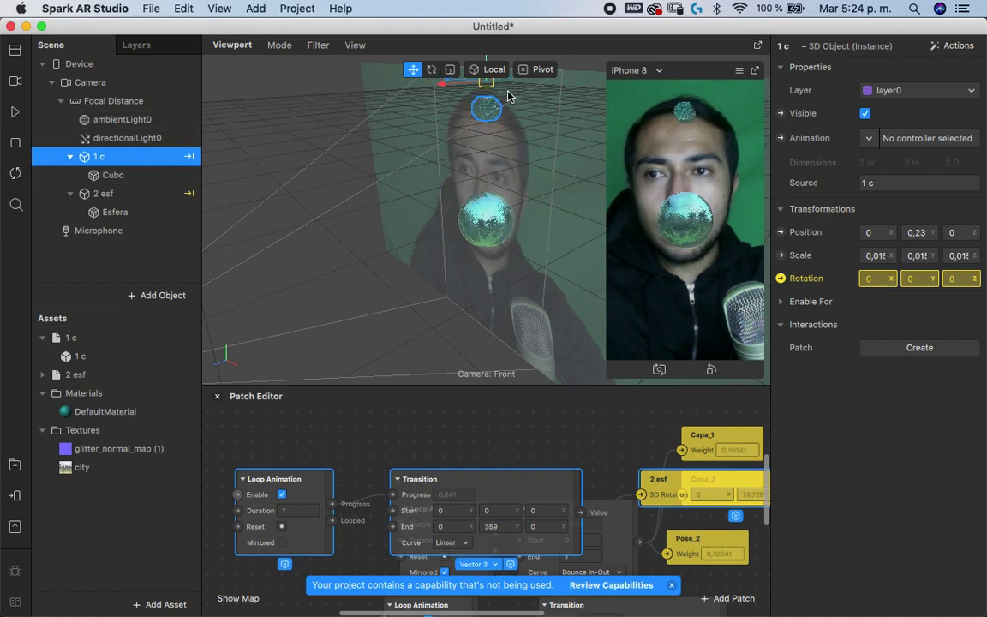
{"action": "left_click_drag", "start_coordinate": [499, 90], "coordinate": [298, 191]}
{"action": "left_click", "coordinate": [450, 69]}
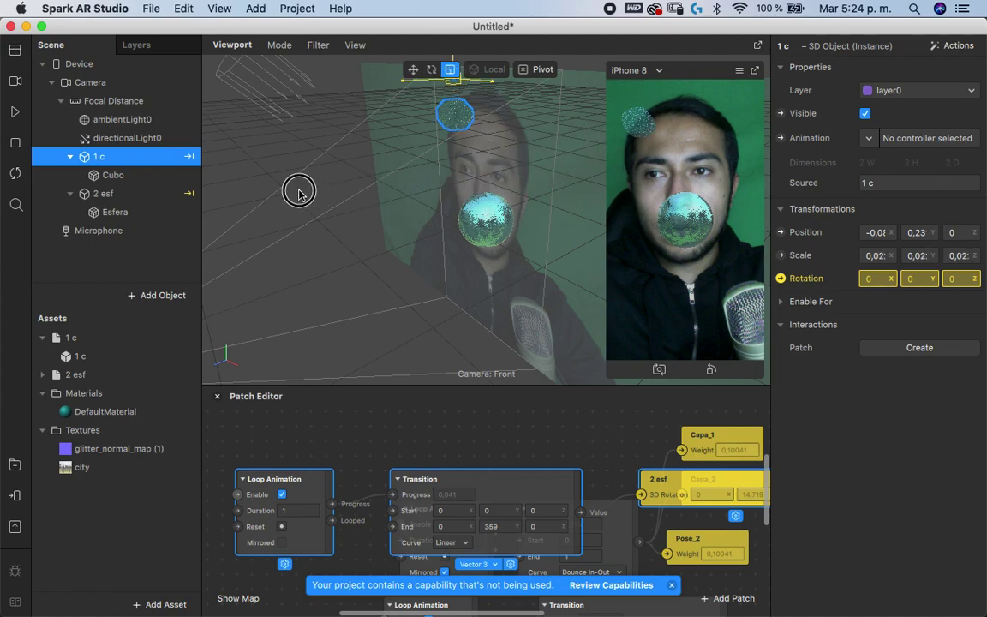
Move the 2 esf object beside the head opposite 1 c, scale it and resume the preview
{"action": "left_click", "coordinate": [159, 211]}
{"action": "left_click", "coordinate": [157, 193]}
{"action": "left_click", "coordinate": [413, 69]}
{"action": "left_click_drag", "start_coordinate": [476, 214], "coordinate": [696, 134]}
{"action": "key", "text": "r"}
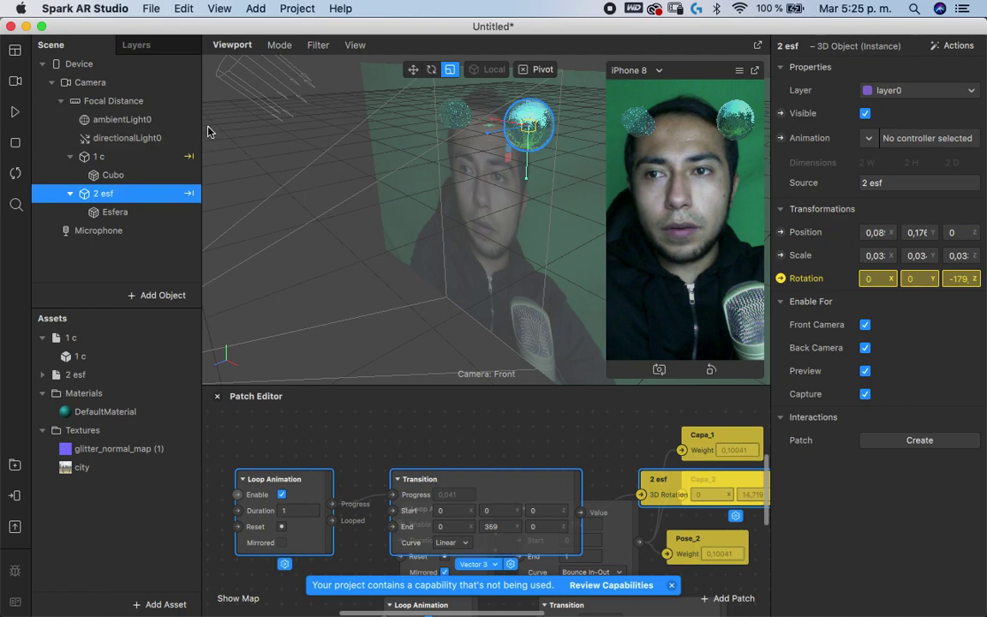
{"action": "left_click", "coordinate": [11, 120]}
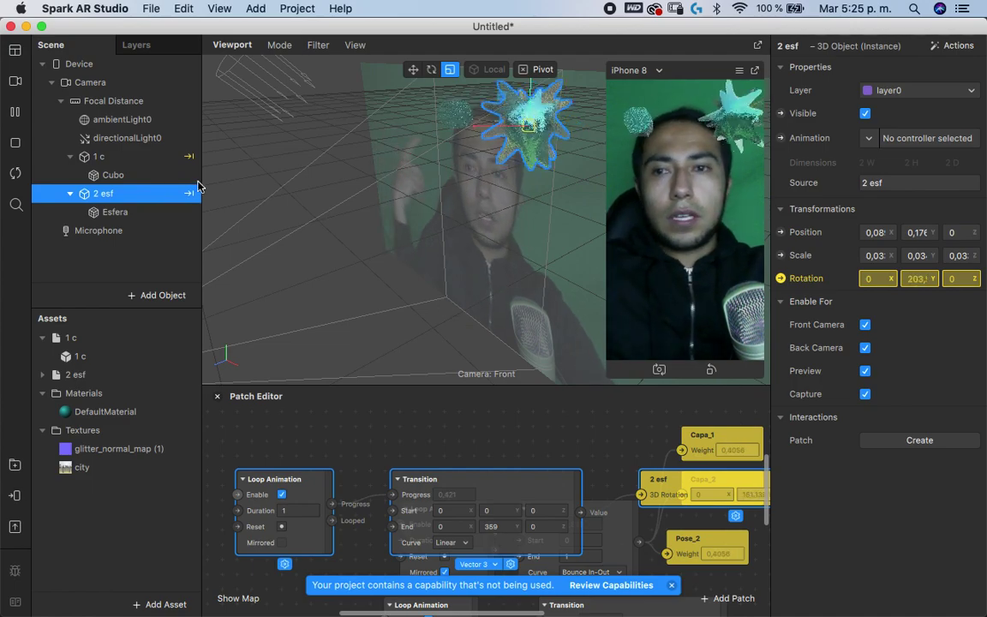
Add a Face Tracker under Focal Distance and a Face Mesh inside that tracker
{"action": "right_click", "coordinate": [149, 108]}
{"action": "mouse_move", "coordinate": [177, 119]}
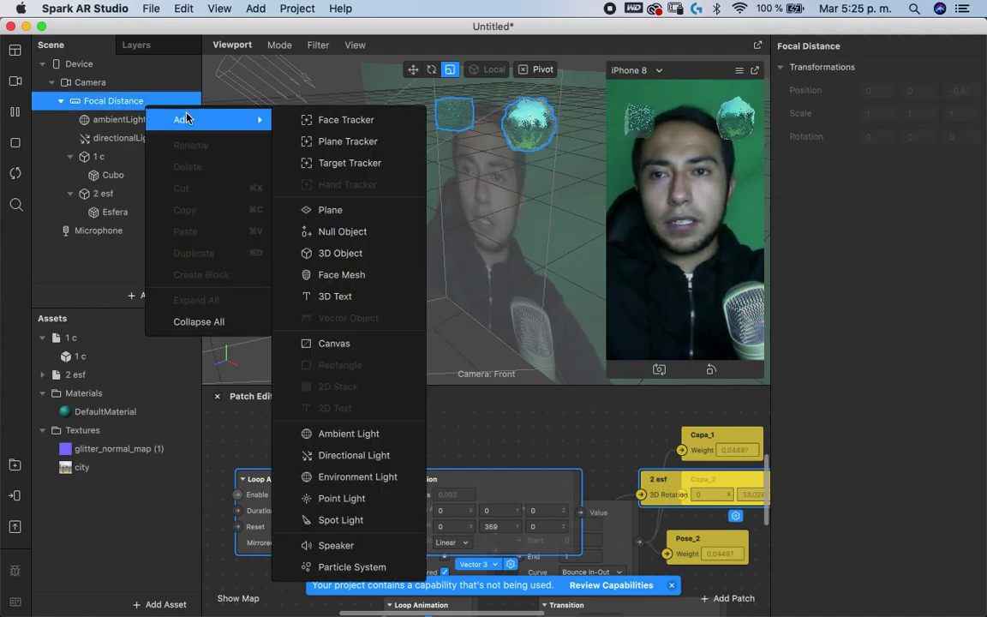
{"action": "left_click", "coordinate": [346, 119]}
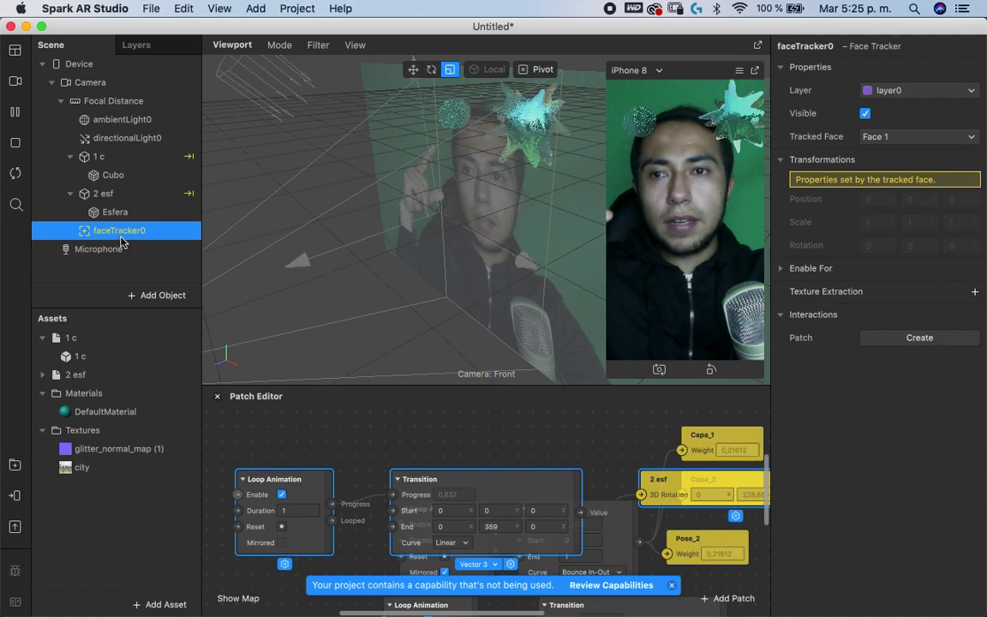
{"action": "right_click", "coordinate": [129, 232]}
{"action": "mouse_move", "coordinate": [171, 247]}
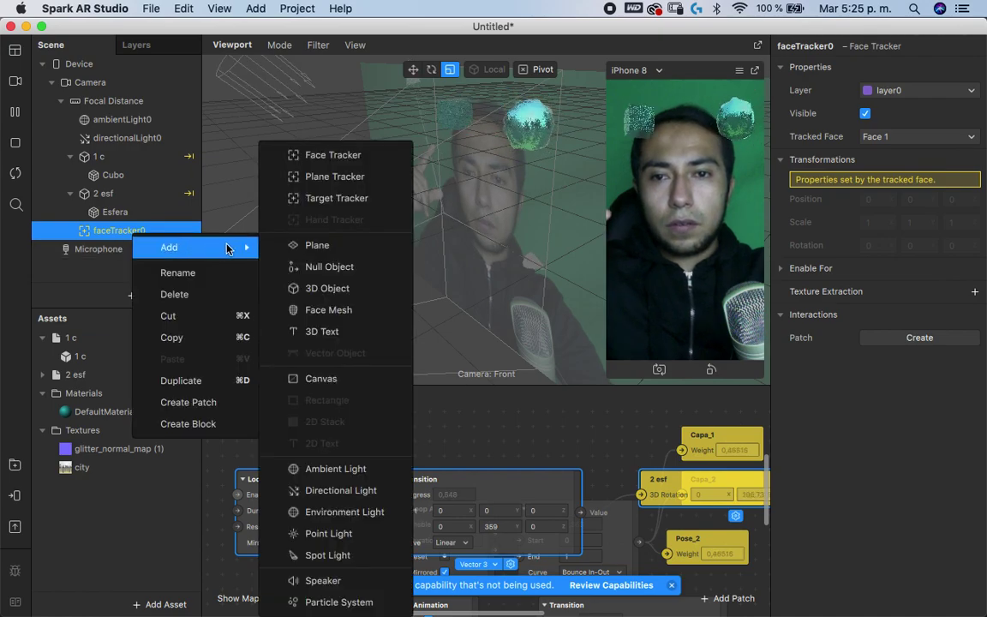
{"action": "left_click", "coordinate": [351, 312]}
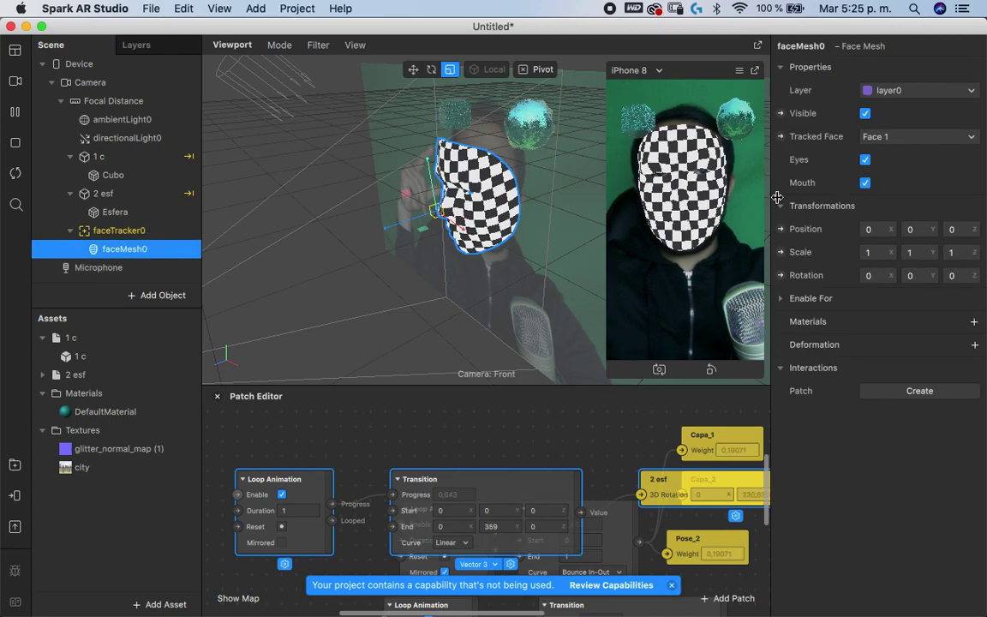
Turn off the Eyes and Mouth options of faceMesh0
{"action": "left_click", "coordinate": [866, 160]}
{"action": "left_click", "coordinate": [866, 182]}
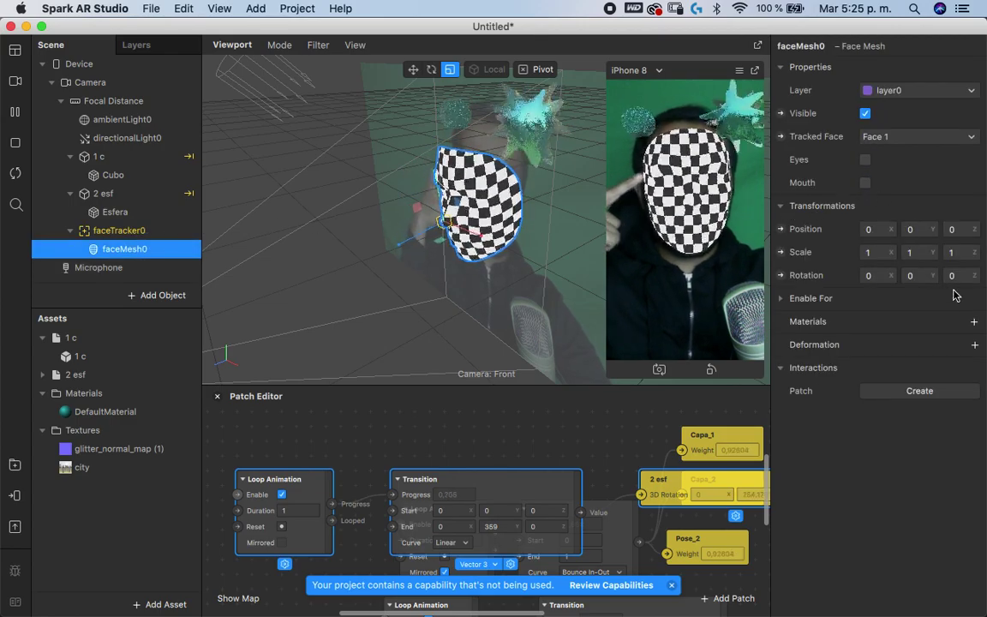
{"action": "left_click", "coordinate": [974, 321]}
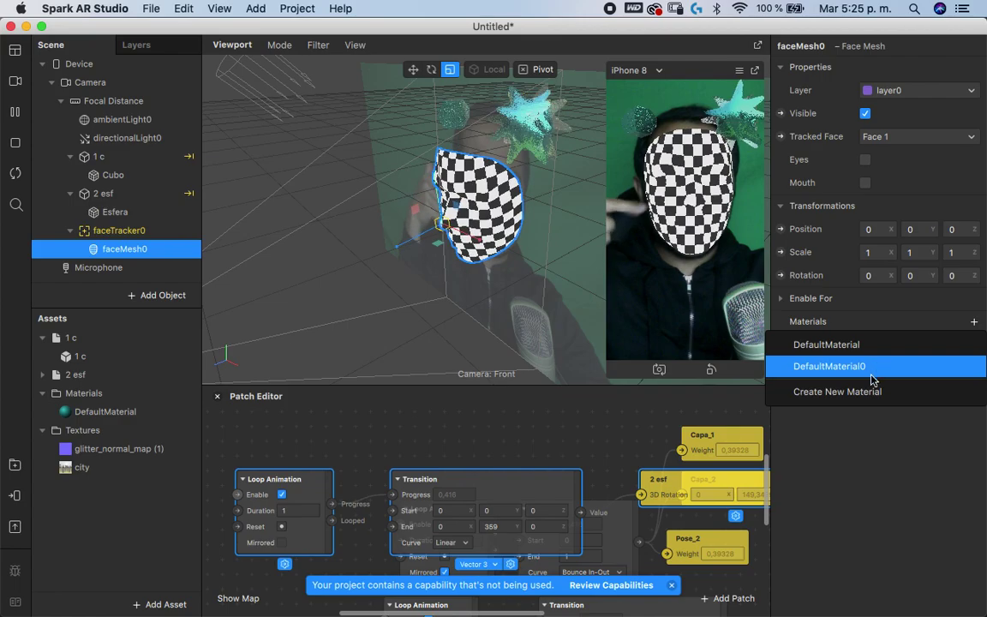
{"action": "left_click", "coordinate": [772, 302]}
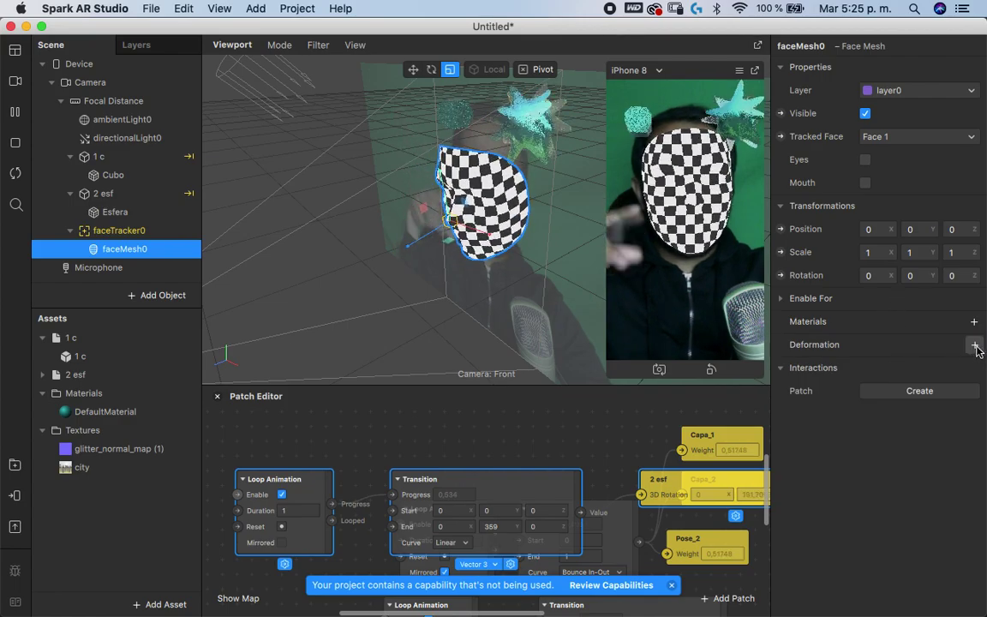
Import faceMesh.dae from the test folder as the deformation morph object of faceMesh0
{"action": "left_click", "coordinate": [975, 344]}
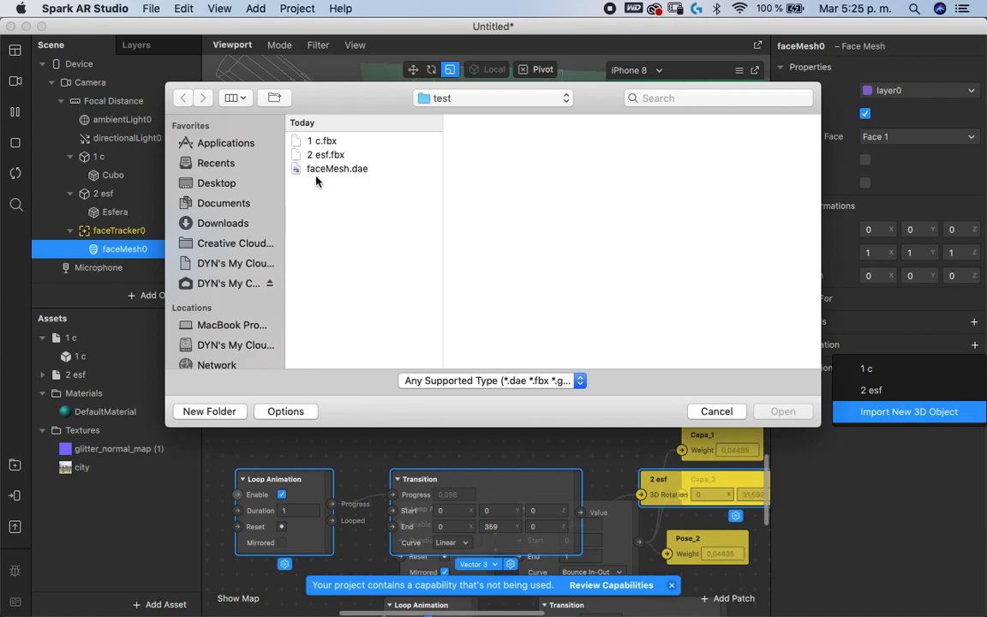
{"action": "left_click", "coordinate": [342, 169]}
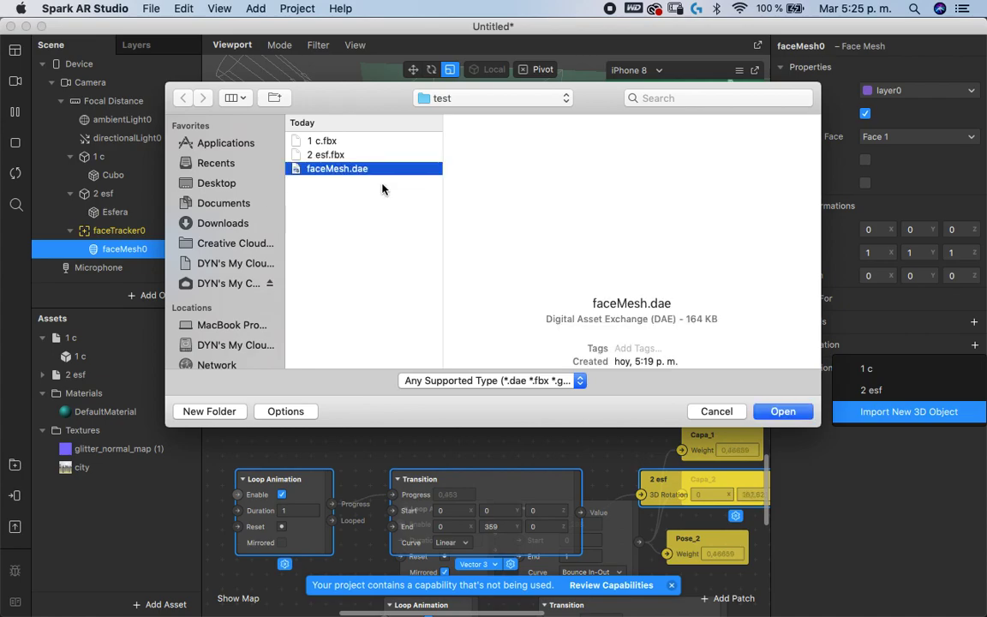
{"action": "left_click", "coordinate": [777, 418]}
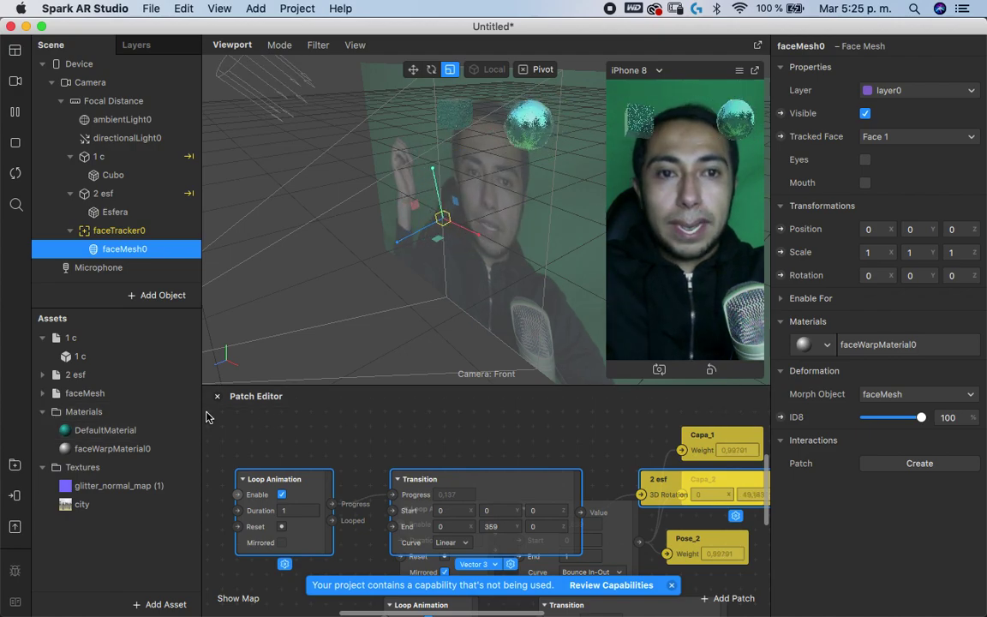
Create a patch for faceMesh0's ID8 deformation and move the overlapping 2 esf spin patches above the bounce patches
{"action": "left_click", "coordinate": [780, 417]}
{"action": "left_click_drag", "start_coordinate": [588, 485], "coordinate": [548, 468]}
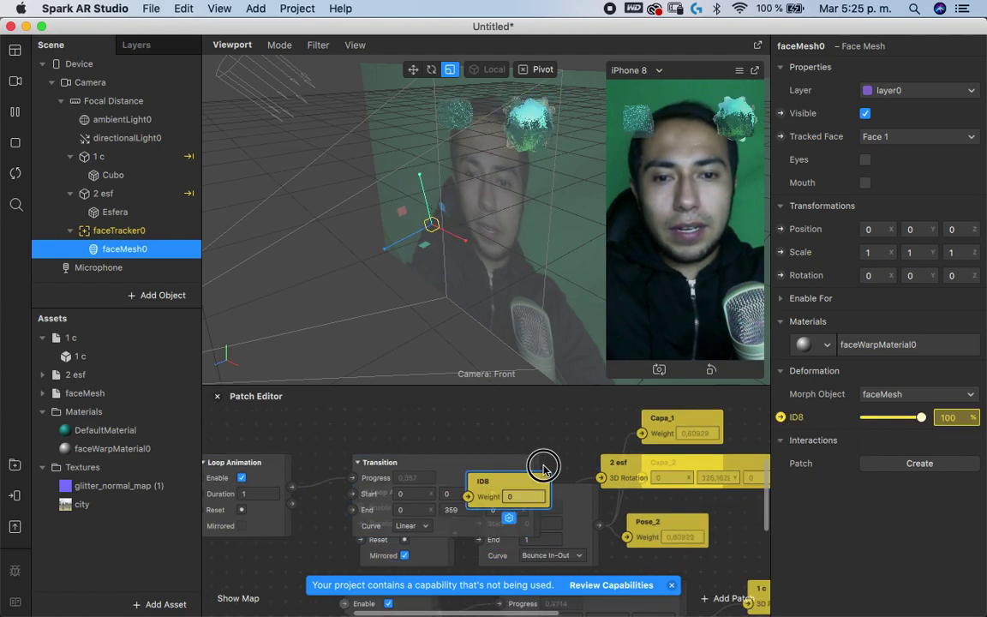
{"action": "left_click_drag", "start_coordinate": [452, 460], "coordinate": [432, 387]}
{"action": "scroll", "coordinate": [438, 395], "scroll_direction": "up", "scroll_amount": 2}
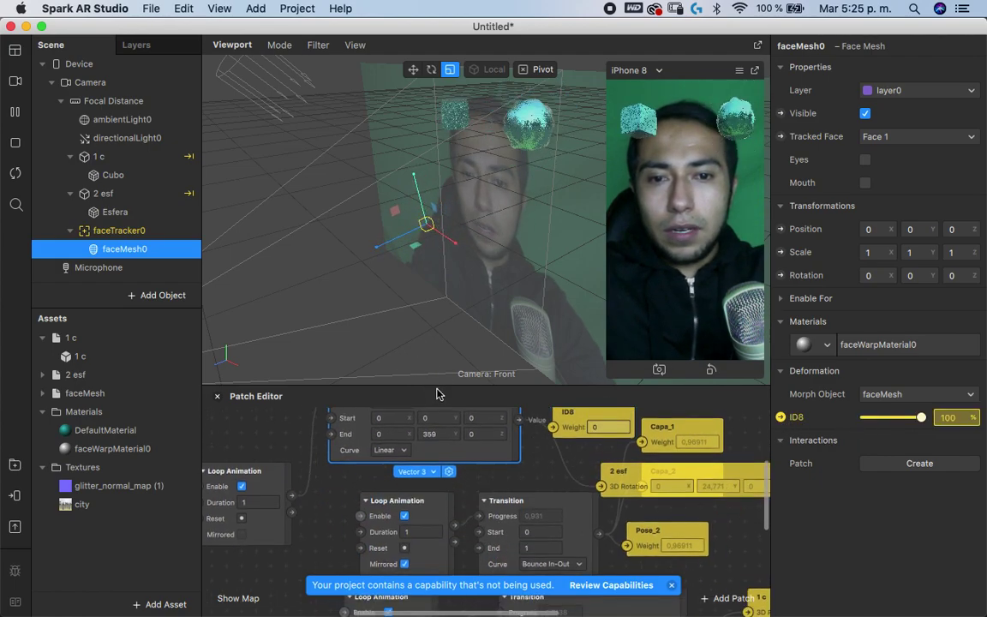
{"action": "left_click_drag", "start_coordinate": [219, 540], "coordinate": [241, 456]}
{"action": "left_click_drag", "start_coordinate": [618, 509], "coordinate": [641, 398]}
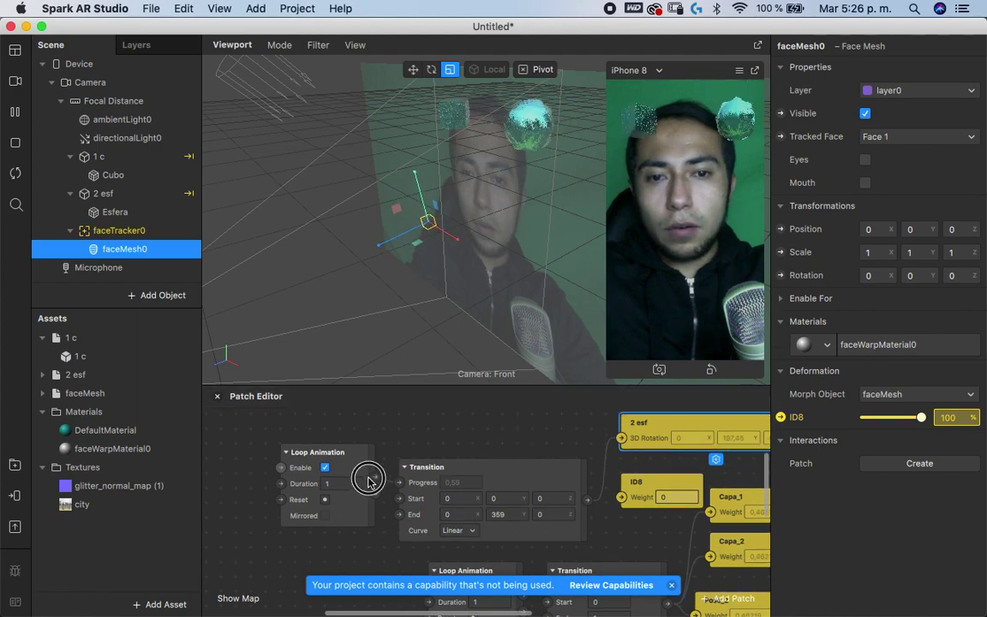
Move the 2 esf spin patches further up and place the ID8 patch in free space above Capa_1
{"action": "left_click_drag", "start_coordinate": [309, 433], "coordinate": [595, 487]}
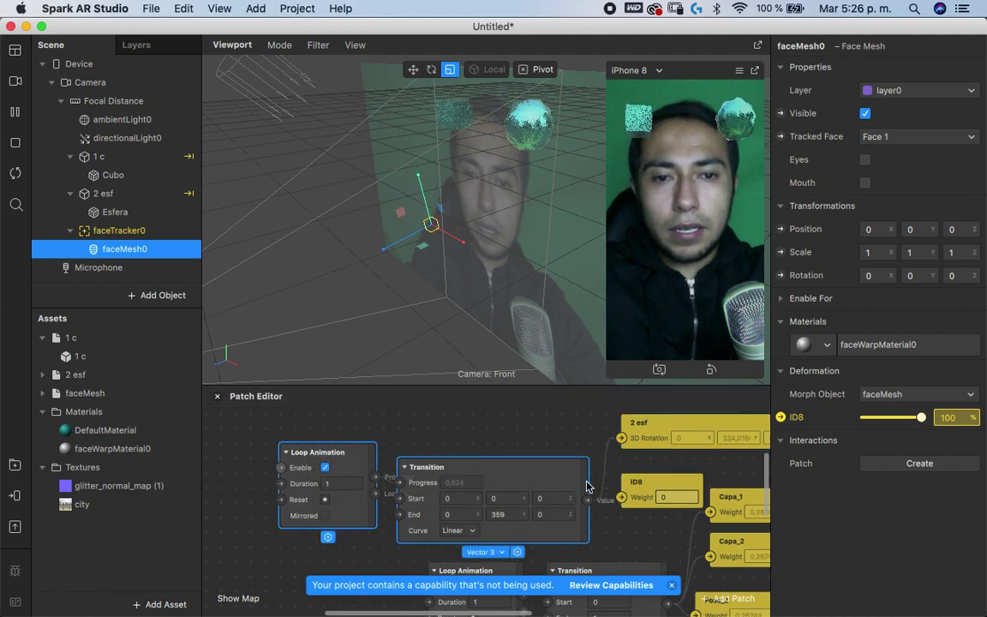
{"action": "scroll", "coordinate": [601, 461], "scroll_direction": "up", "scroll_amount": 3}
{"action": "left_click_drag", "start_coordinate": [511, 521], "coordinate": [512, 477]}
{"action": "left_click_drag", "start_coordinate": [648, 427], "coordinate": [296, 482]}
{"action": "left_click_drag", "start_coordinate": [552, 458], "coordinate": [548, 493]}
{"action": "left_click_drag", "start_coordinate": [621, 454], "coordinate": [566, 521]}
Add a mirrored Loop Animation patch and connect its Progress output to the ID8 weight
{"action": "right_click", "coordinate": [447, 491]}
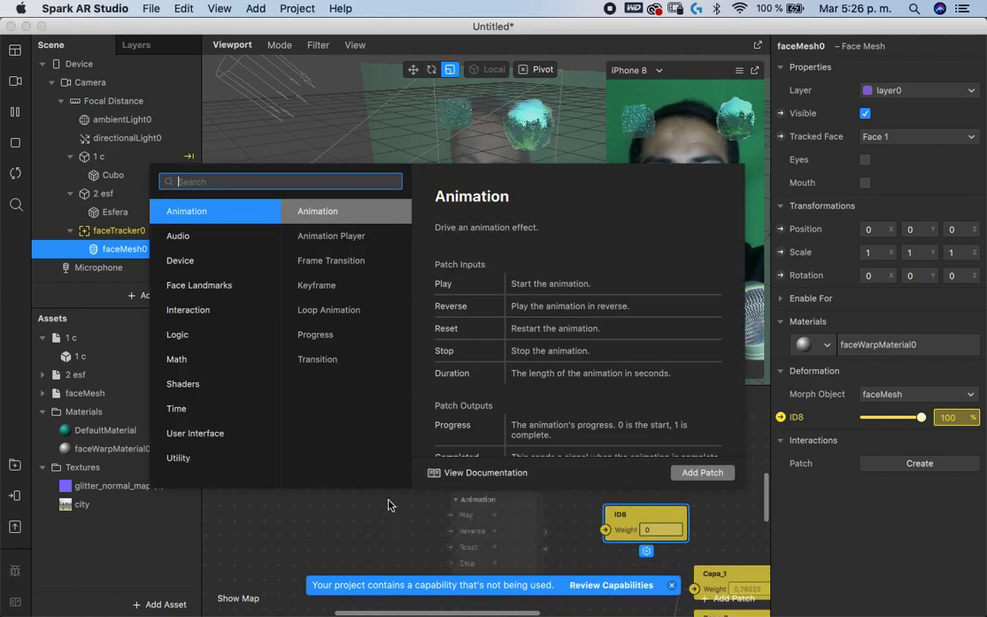
{"action": "type", "text": "loo"}
{"action": "key", "text": "Down"}
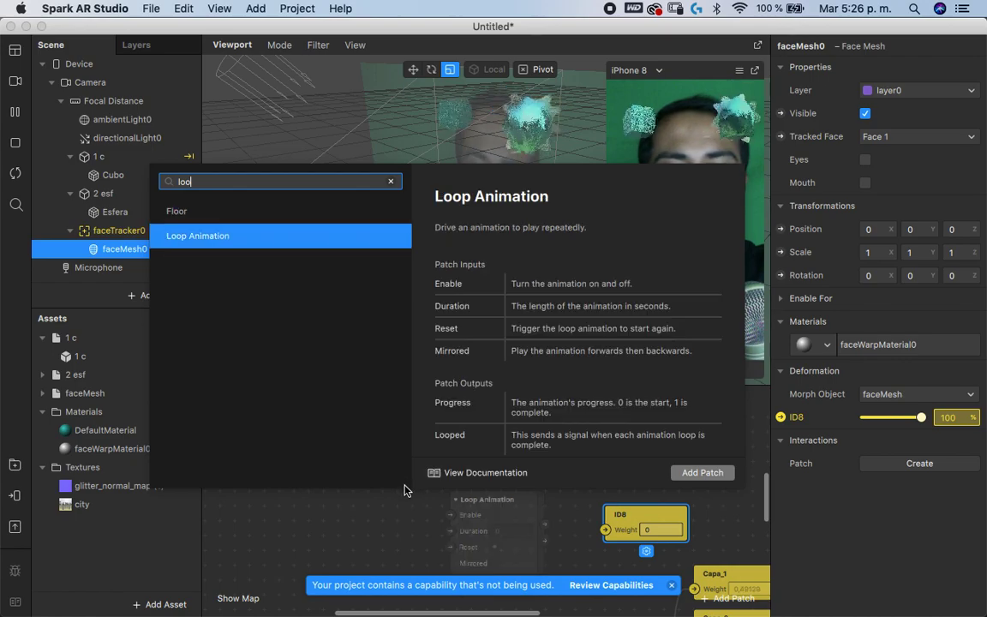
{"action": "key", "text": "Return"}
{"action": "left_click_drag", "start_coordinate": [497, 561], "coordinate": [369, 443]}
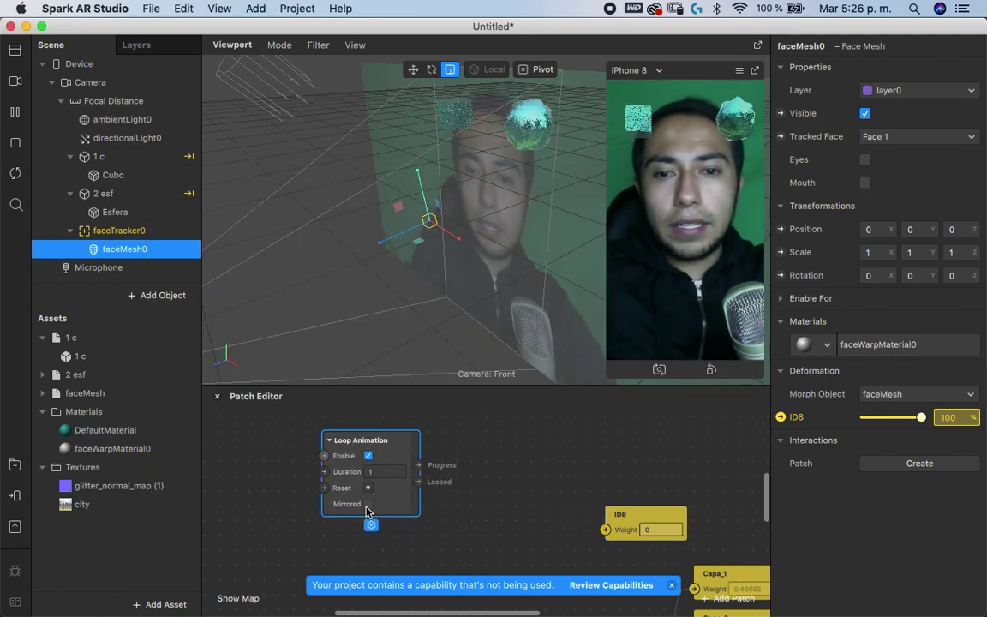
{"action": "left_click_drag", "start_coordinate": [616, 512], "coordinate": [540, 452]}
{"action": "left_click_drag", "start_coordinate": [419, 465], "coordinate": [532, 471]}
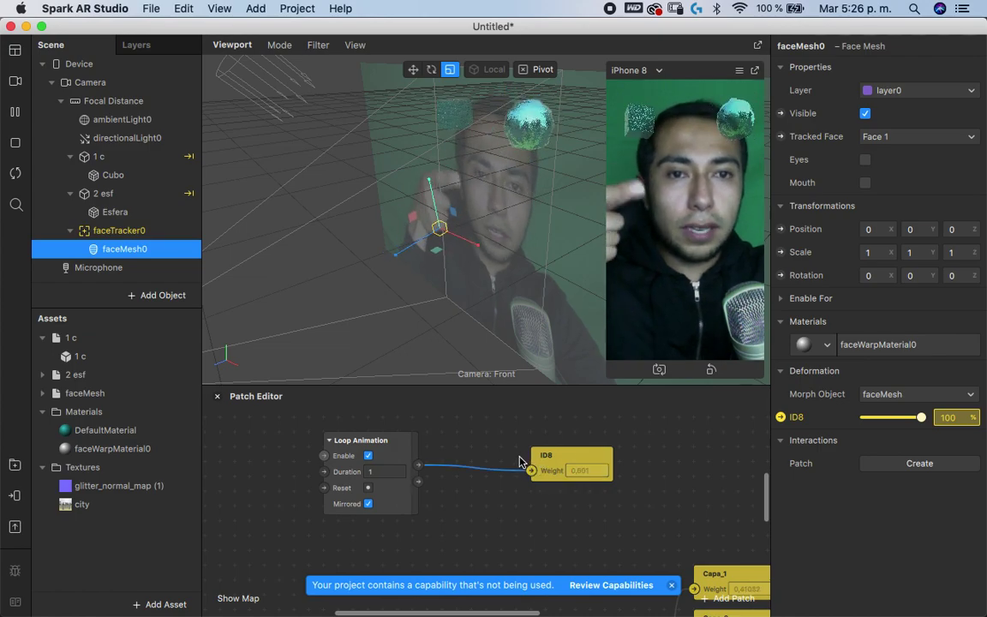
Try durations of 0.2 and 0.05 for the Loop Animation driving ID8
{"action": "left_click", "coordinate": [384, 471]}
{"action": "type", "text": "0,2"}
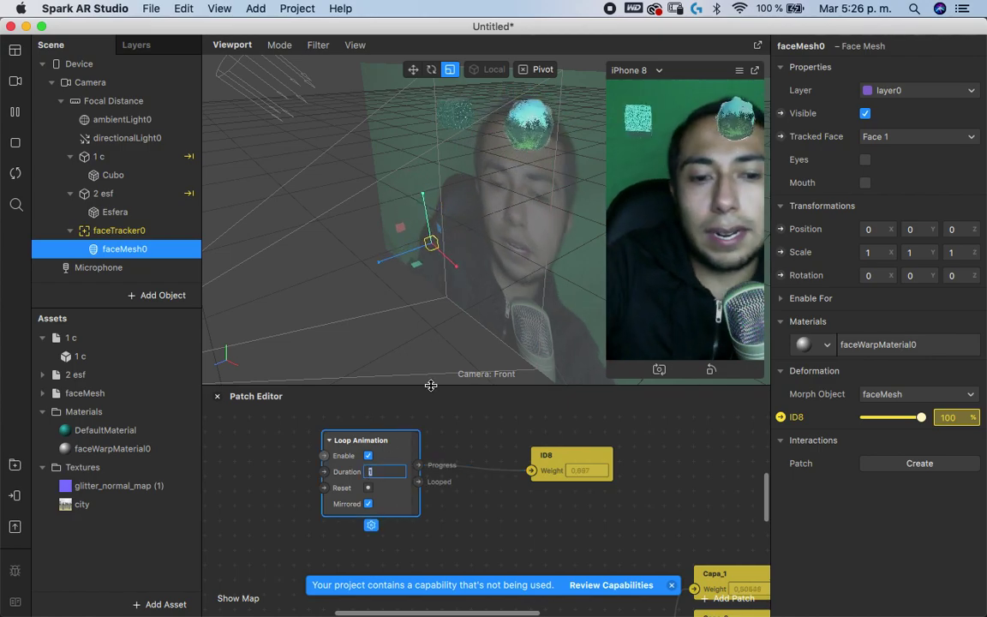
{"action": "key", "text": "Return"}
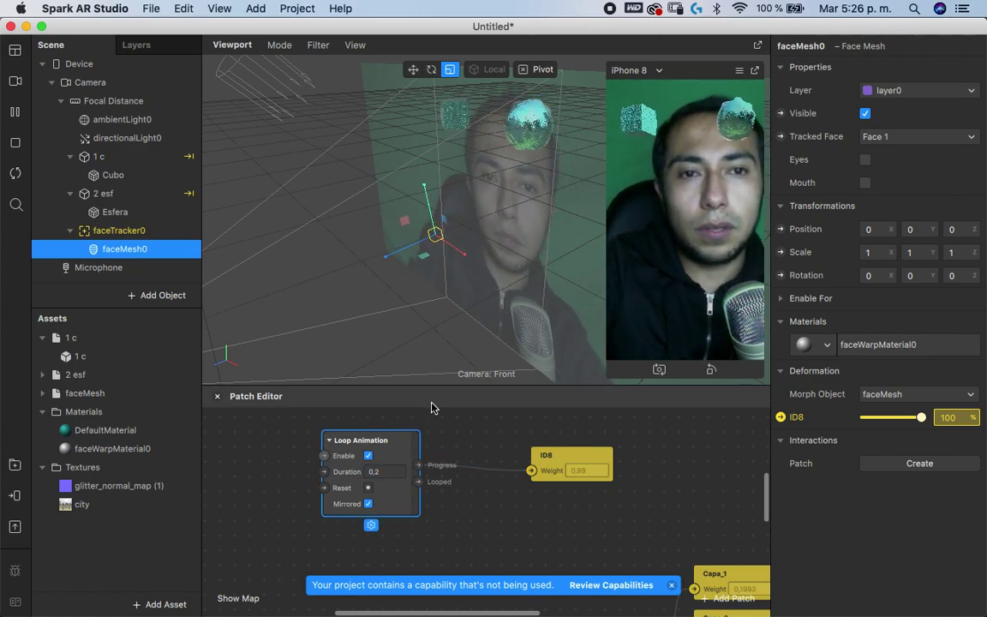
{"action": "left_click", "coordinate": [390, 471]}
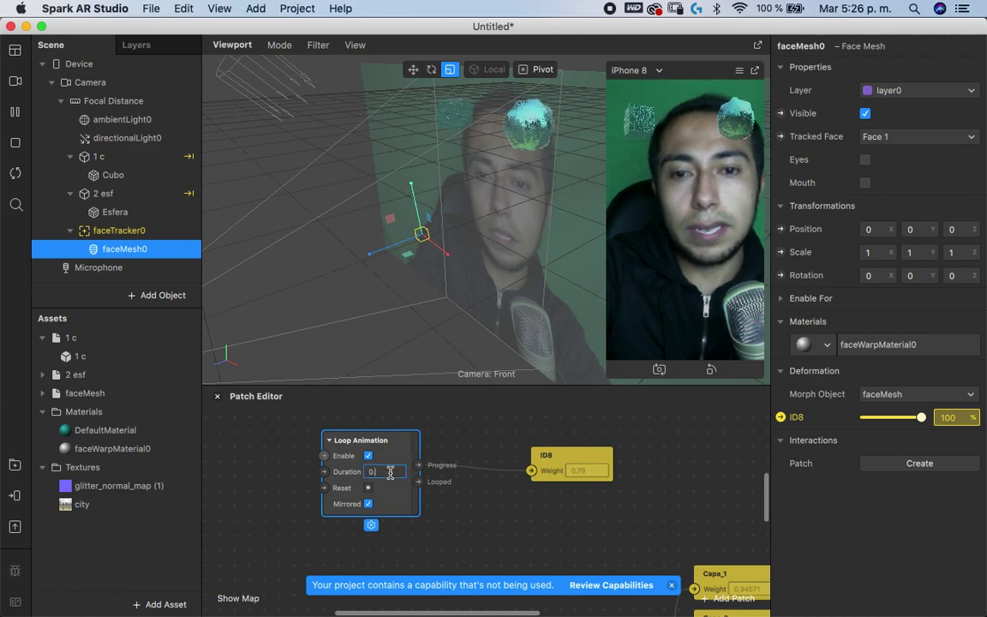
{"action": "type", "text": "0.05"}
{"action": "key", "text": "Return"}
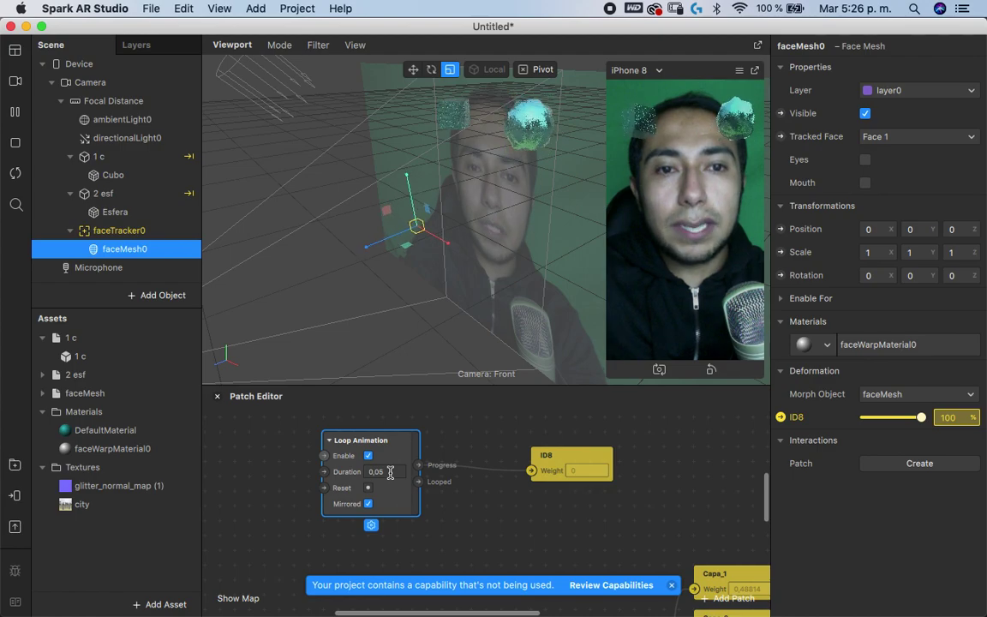
Try a duration of 0.08 for ID8's Loop Animation and settle on 0.1
{"action": "left_click", "coordinate": [396, 469]}
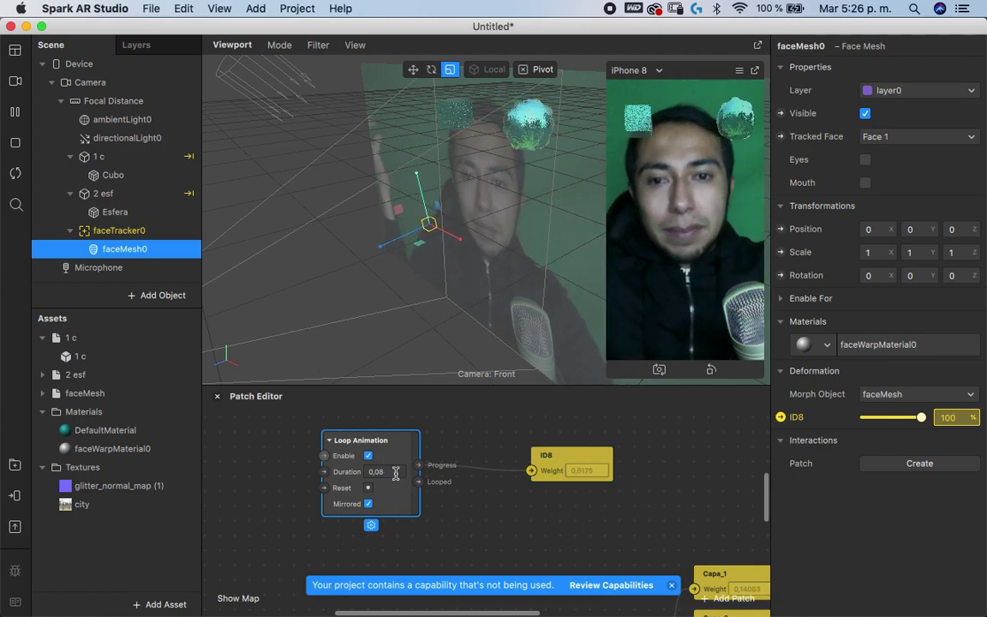
{"action": "left_click", "coordinate": [397, 471]}
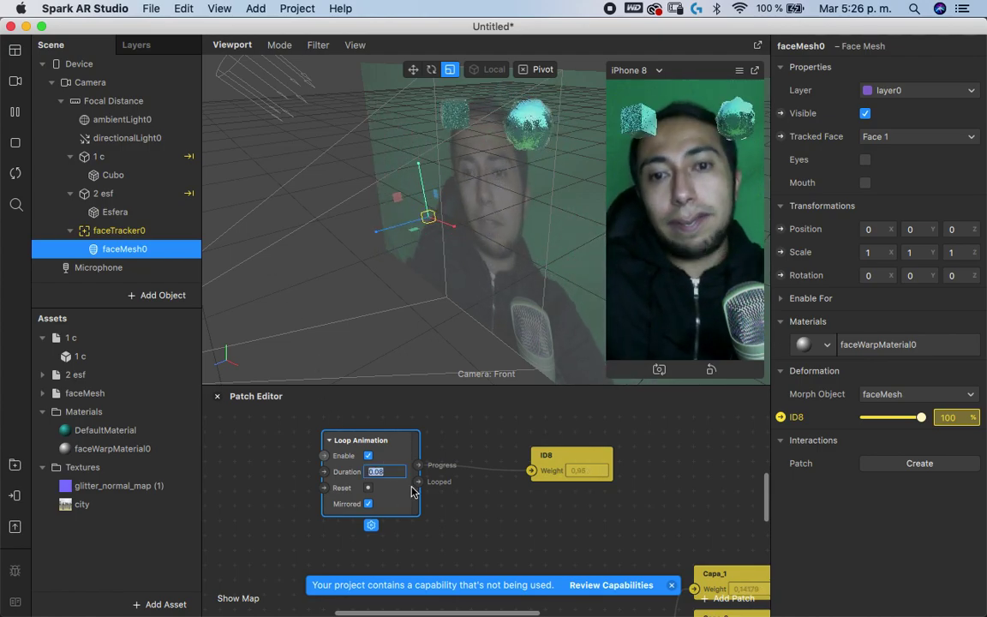
{"action": "key", "text": "Return"}
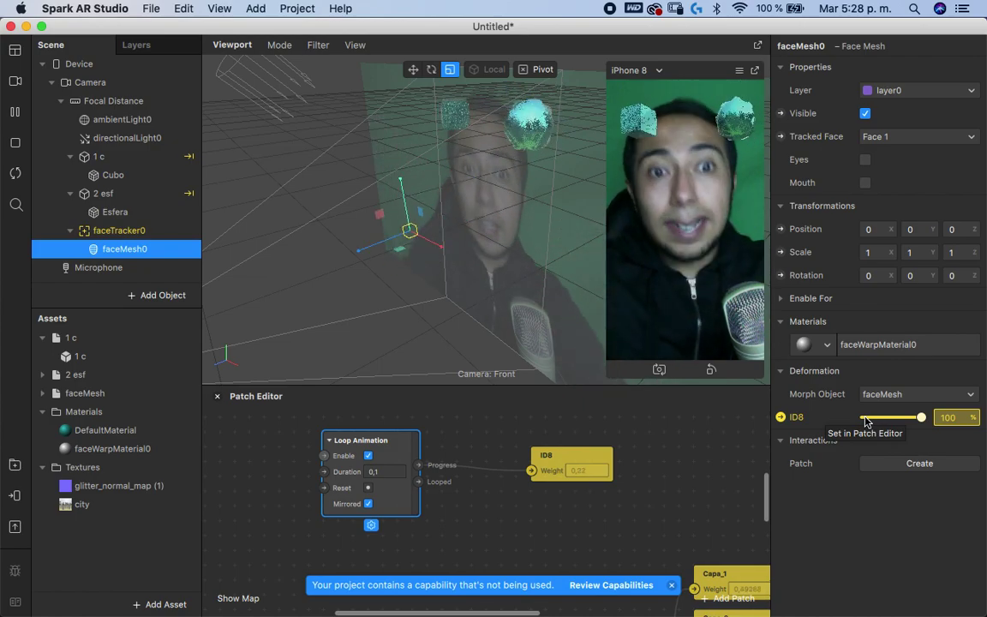
Switch past Cinema 4D to the filter creator's Instagram profile in Chrome
{"action": "key", "text": "ctrl+Left"}
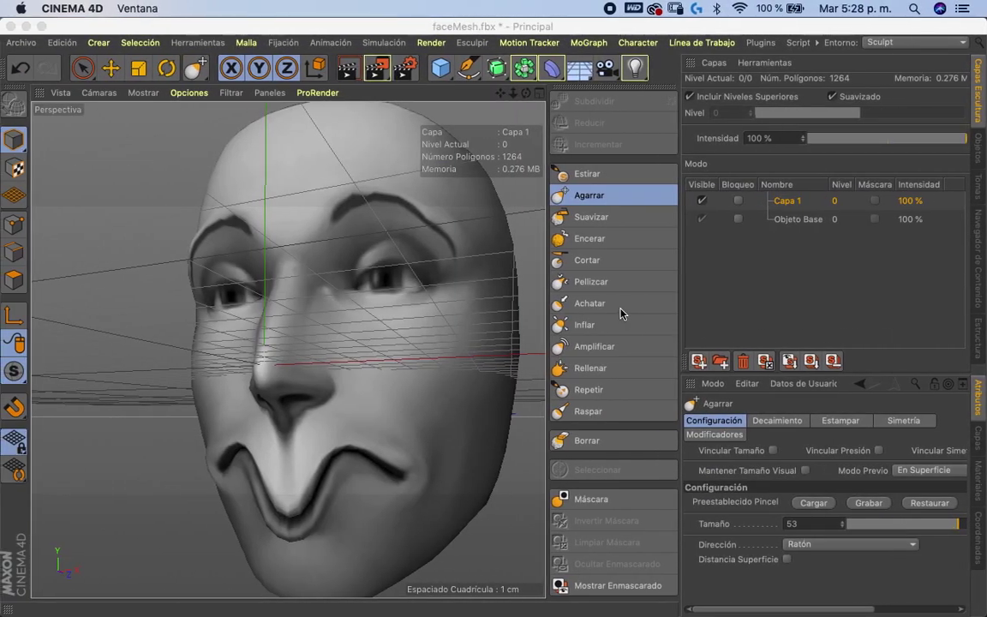
{"action": "key", "text": "ctrl+Left"}
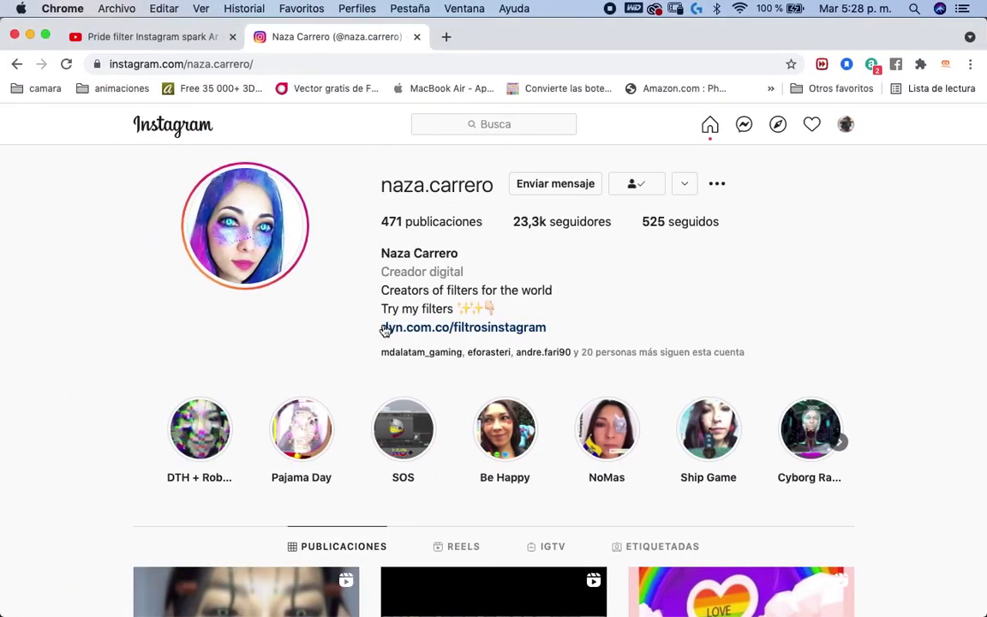
Open the Aumentados YouTube channel from the Pride filter video's page and view its uploads
{"action": "left_click", "coordinate": [190, 40]}
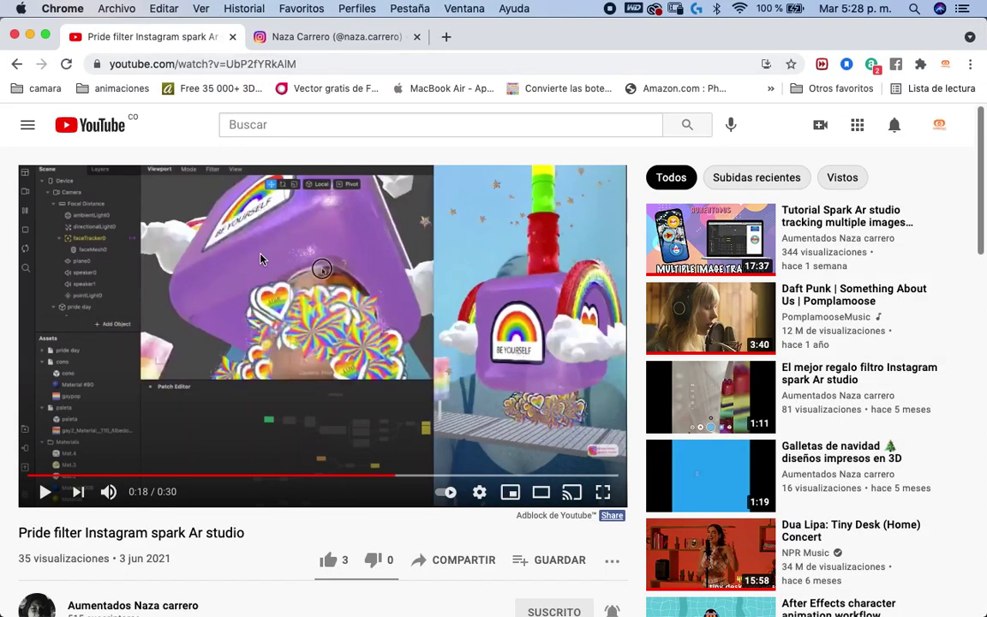
{"action": "scroll", "coordinate": [148, 561], "scroll_direction": "down", "scroll_amount": 1}
{"action": "left_click", "coordinate": [136, 580]}
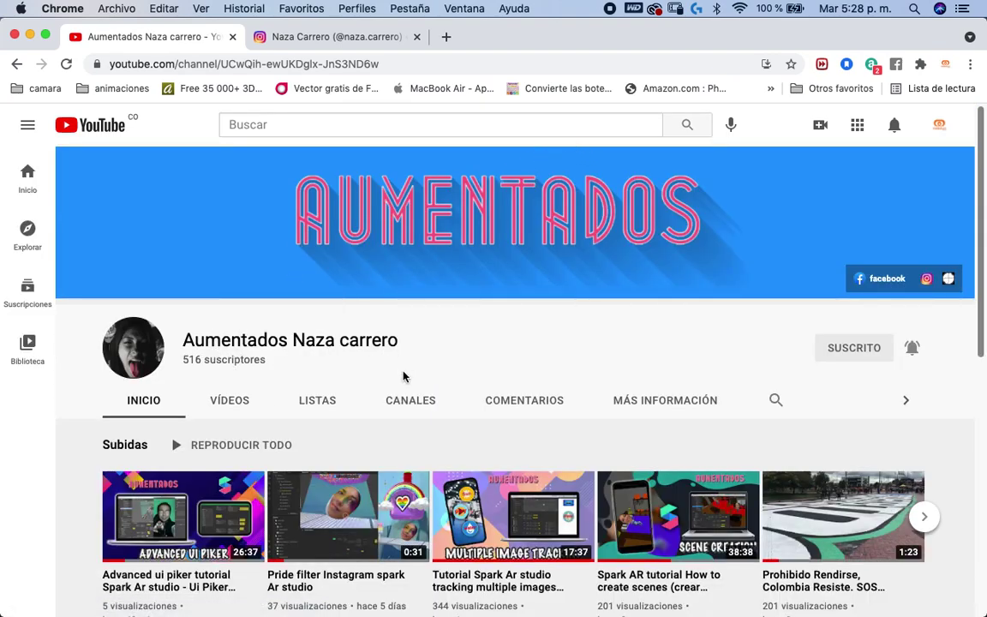
{"action": "scroll", "coordinate": [399, 381], "scroll_direction": "down", "scroll_amount": 2}
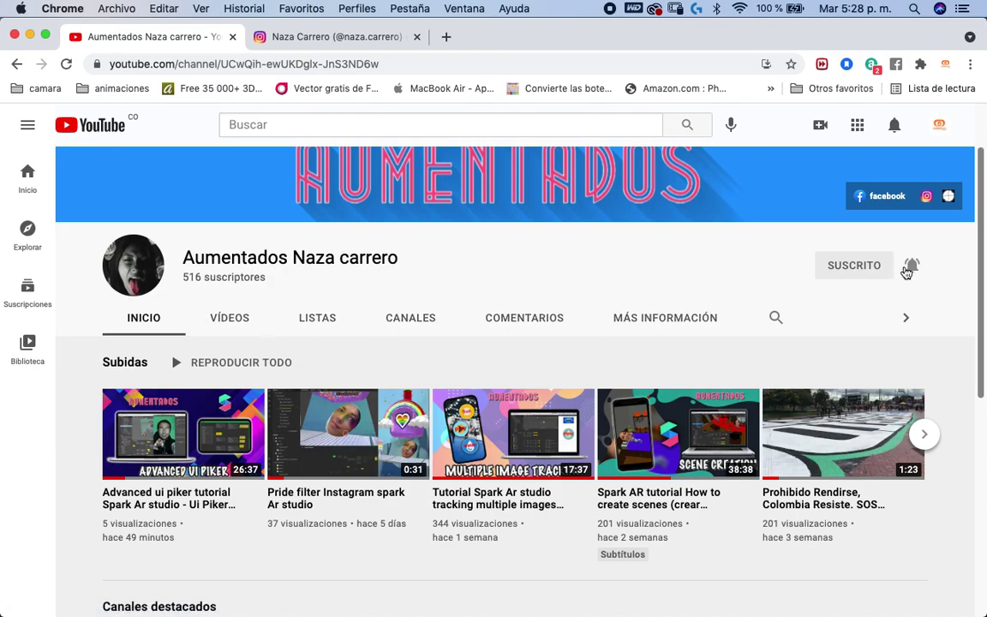
Return to the filter creator's Instagram page, highlight the username, and open the signed-in account's own profile to view its posts
{"action": "left_click", "coordinate": [351, 37]}
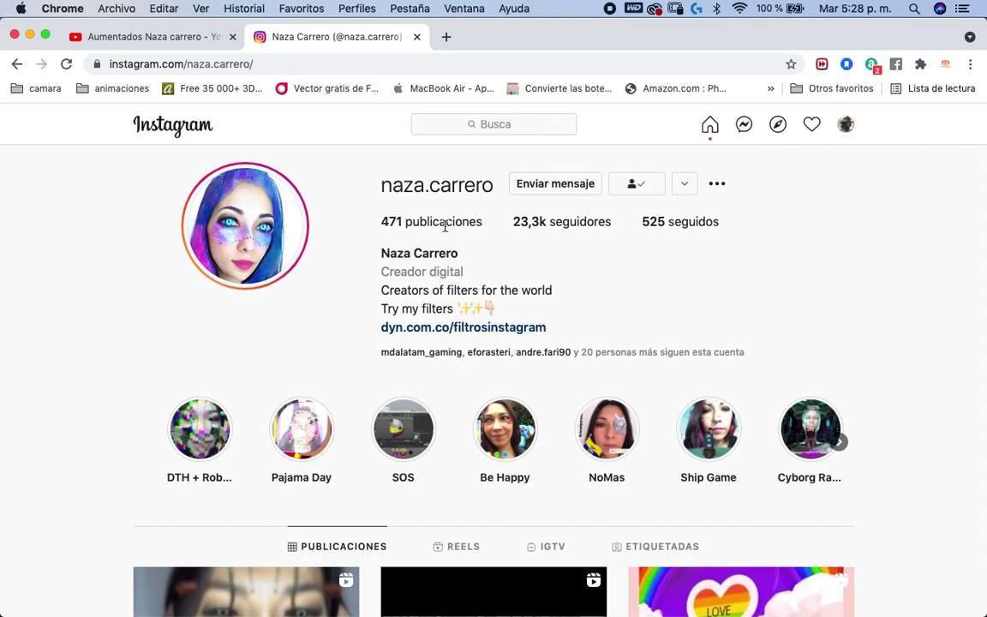
{"action": "left_click_drag", "start_coordinate": [386, 185], "coordinate": [454, 192]}
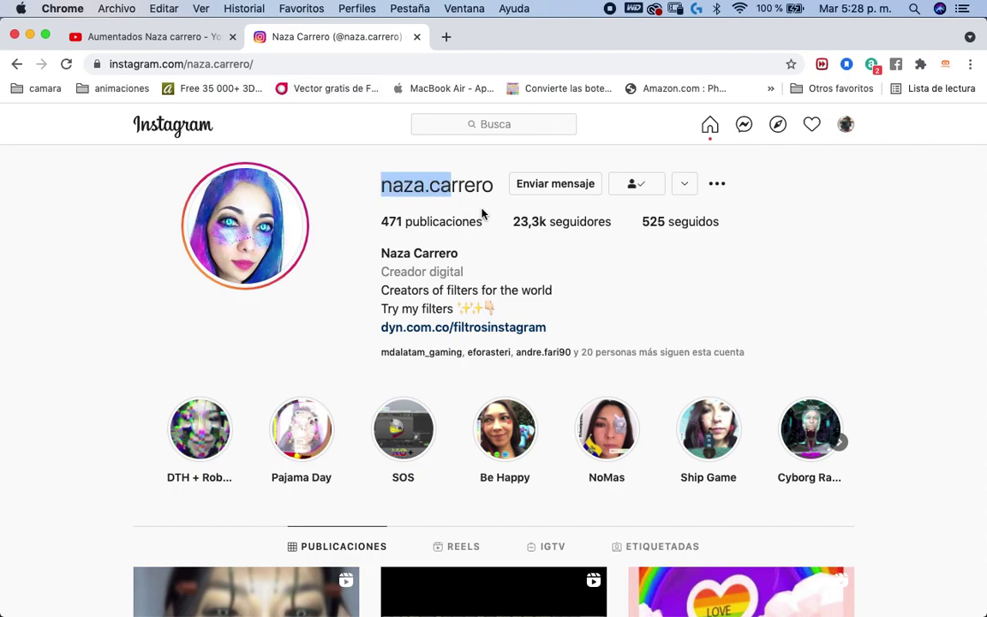
{"action": "left_click", "coordinate": [846, 126]}
{"action": "left_click", "coordinate": [784, 163]}
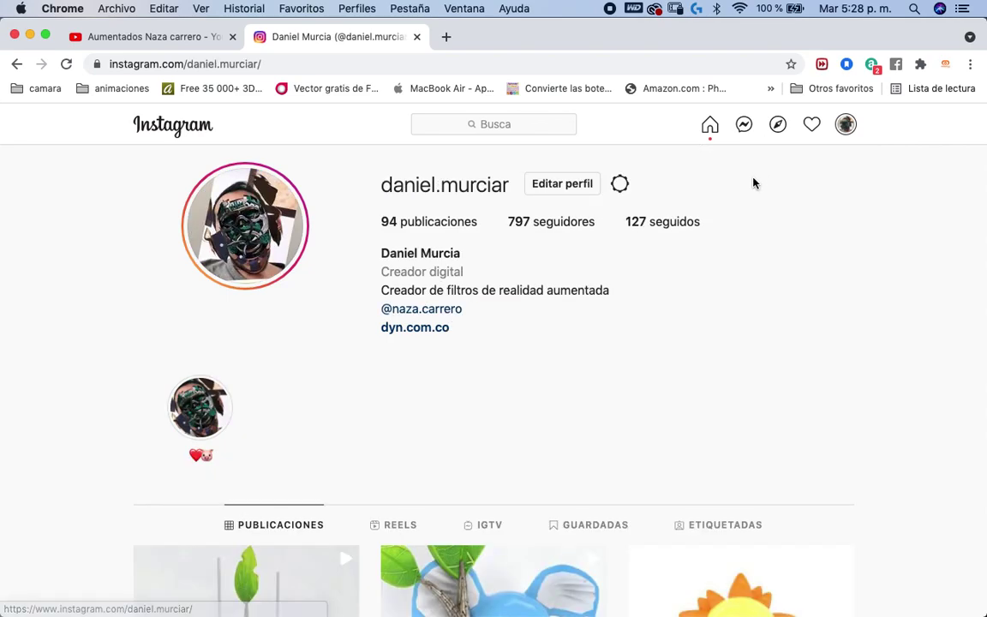
{"action": "scroll", "coordinate": [413, 343], "scroll_direction": "down", "scroll_amount": 5}
{"action": "scroll", "coordinate": [462, 249], "scroll_direction": "up", "scroll_amount": 5}
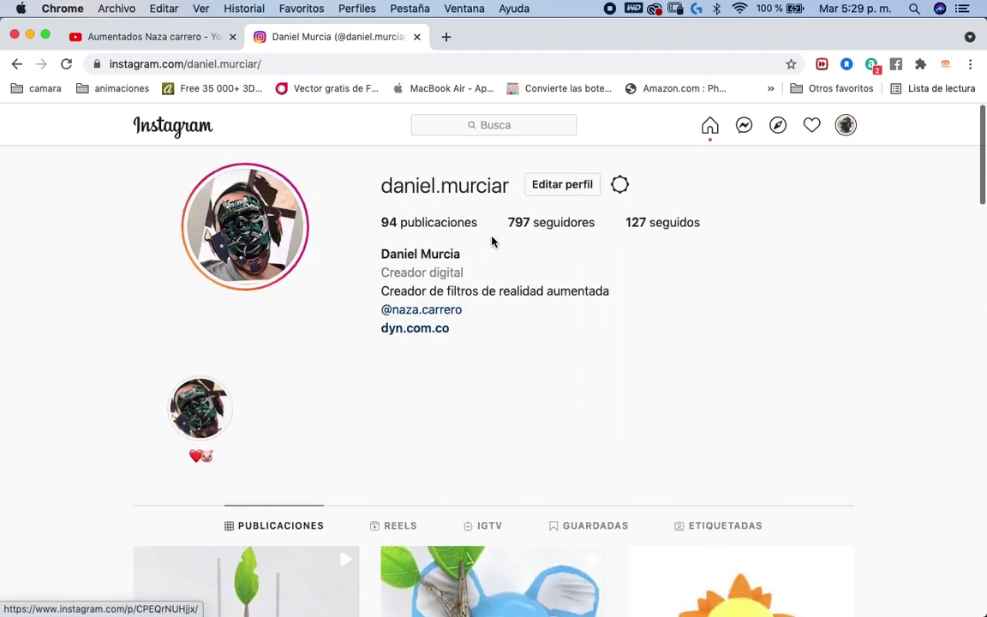
Search Instagram for the filter creator's first name and open the creator's profile from the suggestions
{"action": "left_click", "coordinate": [846, 125]}
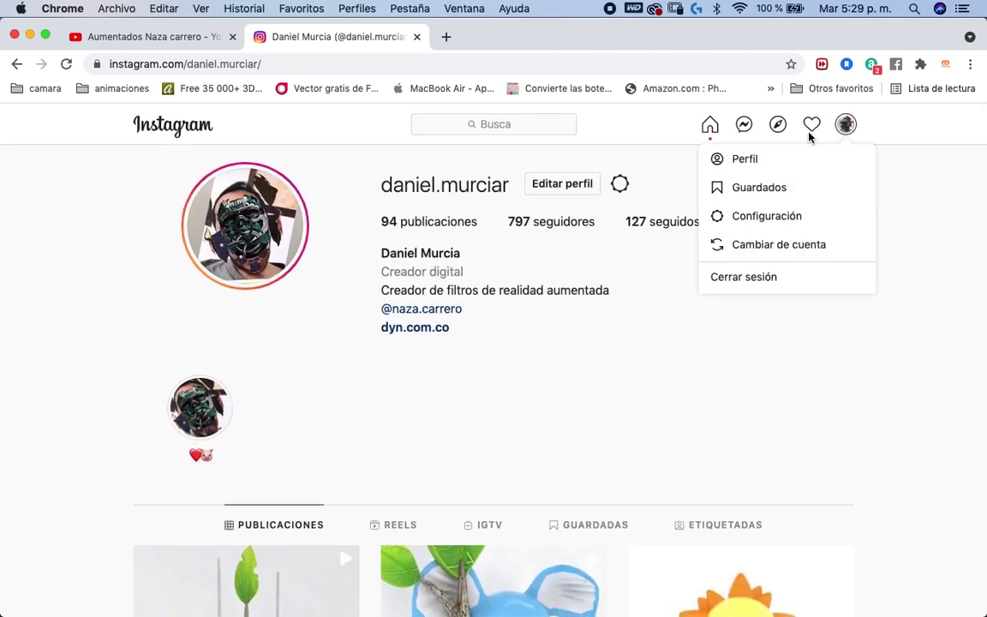
{"action": "left_click", "coordinate": [480, 126]}
{"action": "left_click", "coordinate": [480, 125]}
{"action": "type", "text": "naza"}
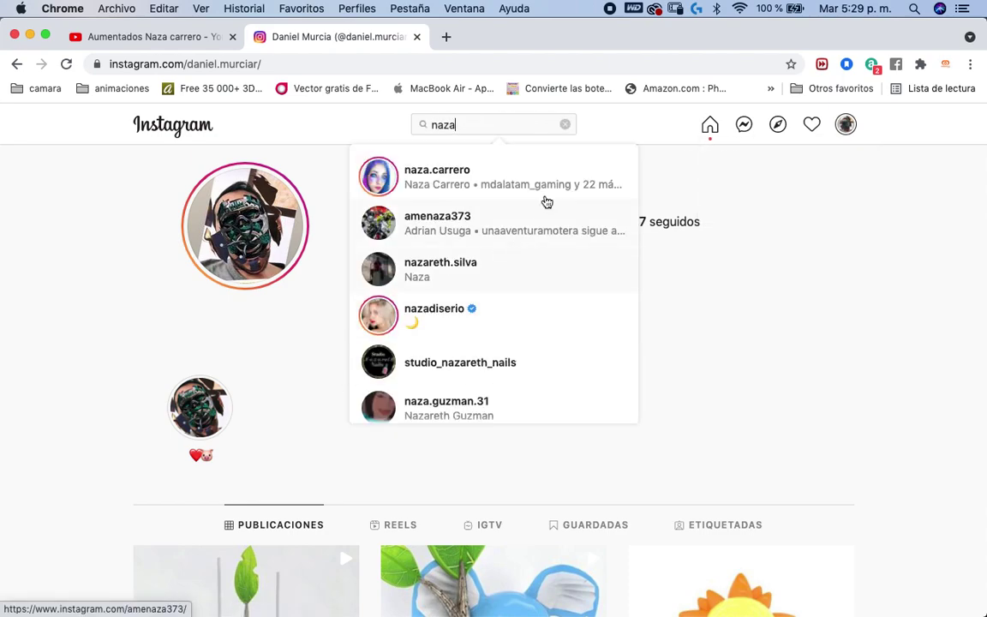
{"action": "left_click", "coordinate": [532, 171]}
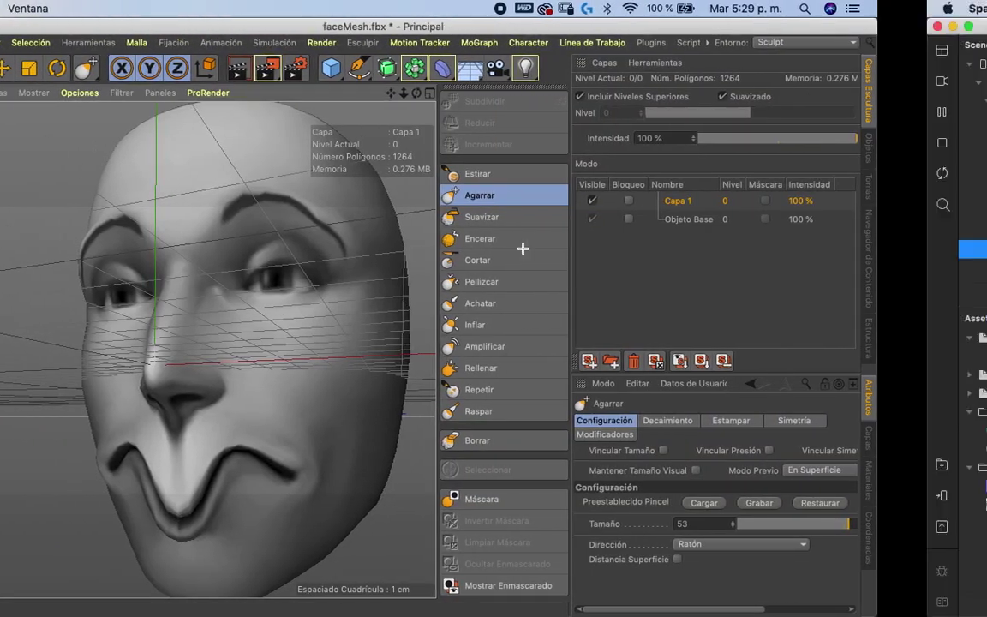